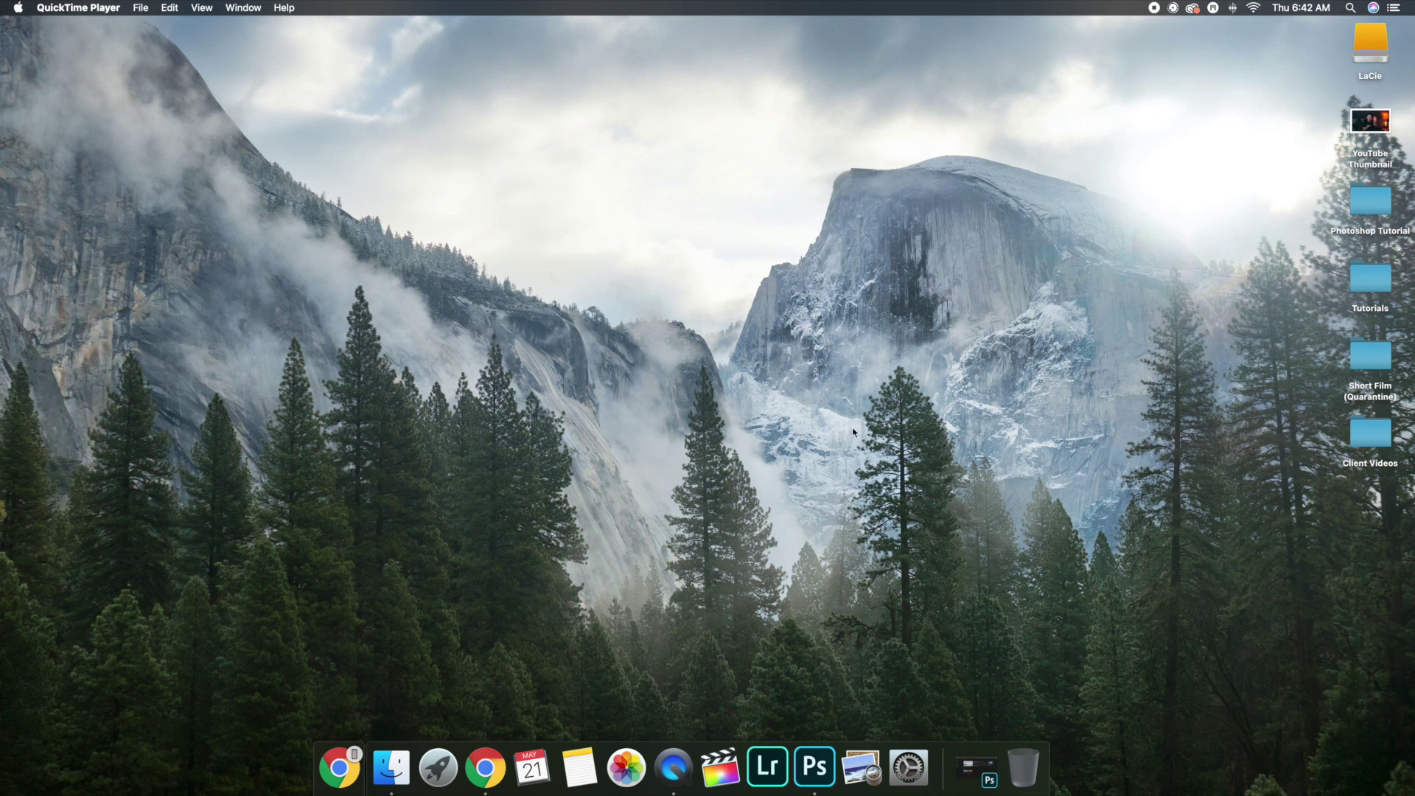
Step: Switch to Photoshop and create a new 1280 x 720 pixel RGB document at 300 pixels/inch with a white background
click(974, 774)
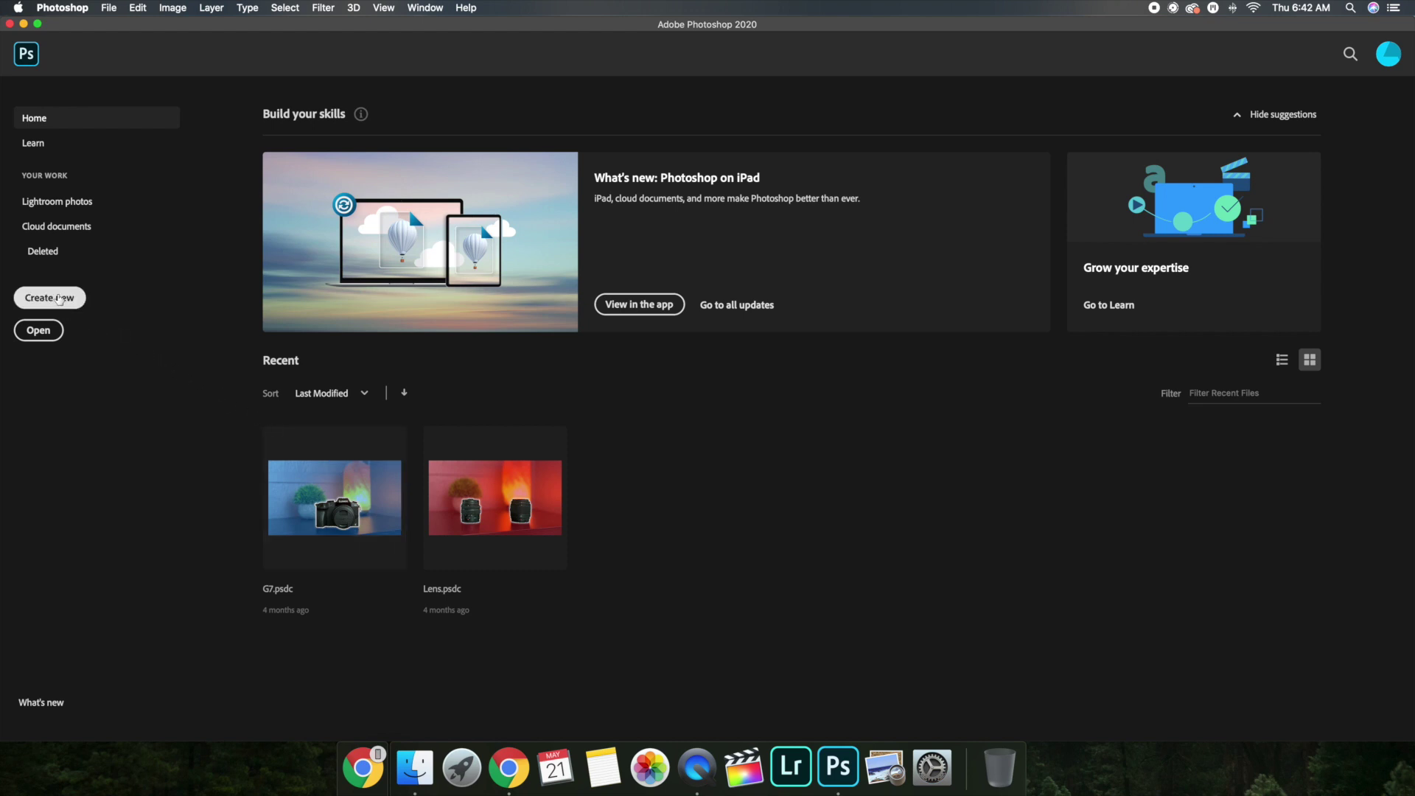
click(53, 300)
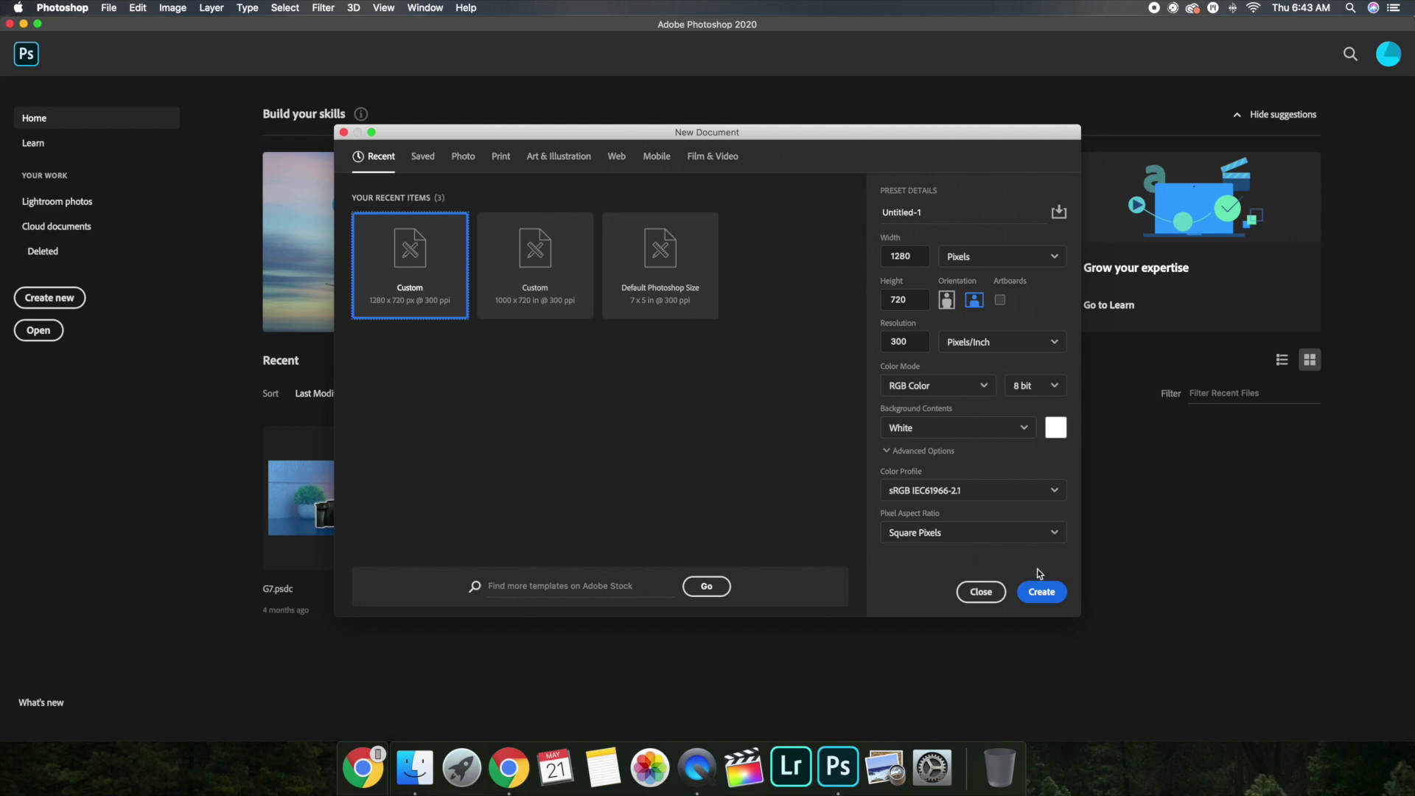
click(1041, 593)
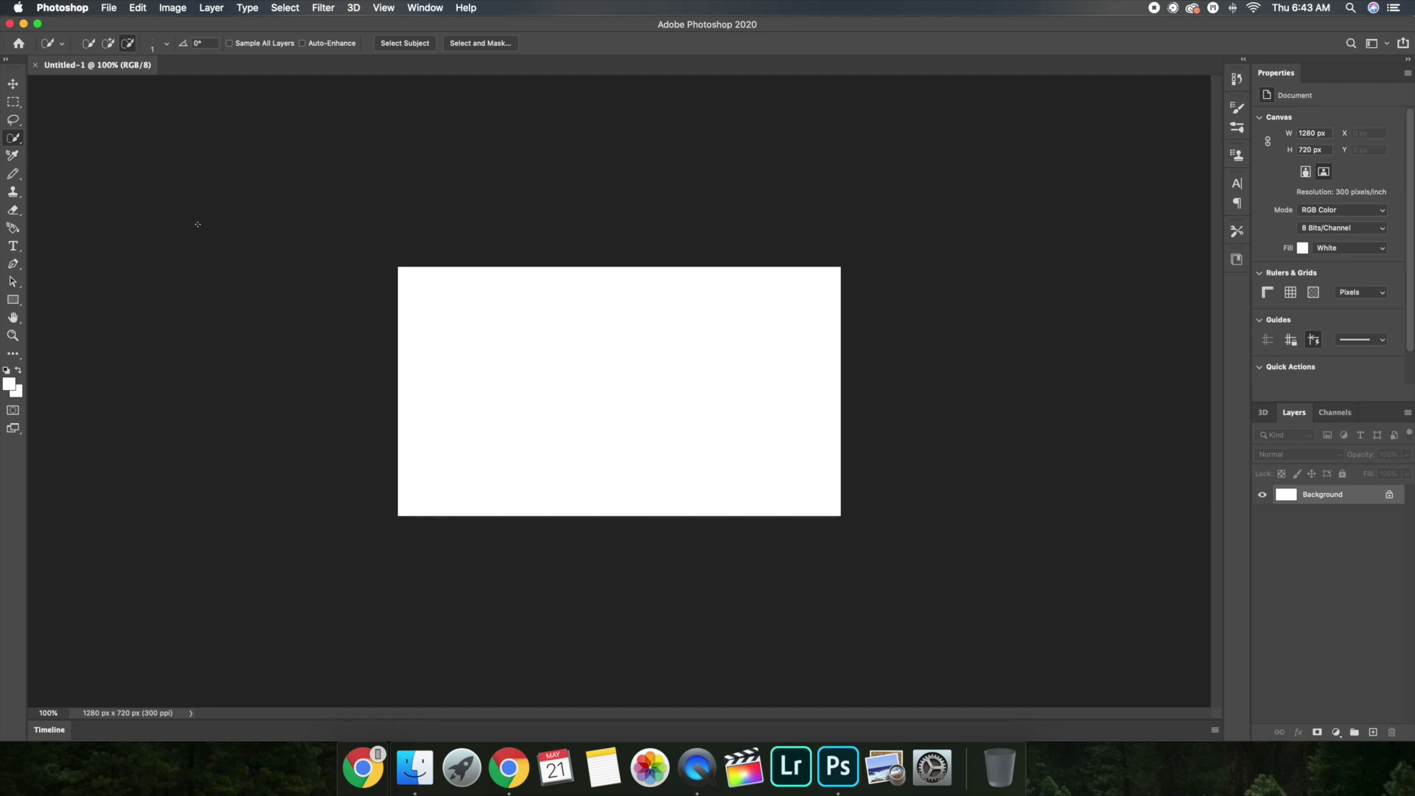
Step: Place the YouTube Thumbnail image from the desktop into the new document so that it fills the canvas
click(24, 24)
click(962, 770)
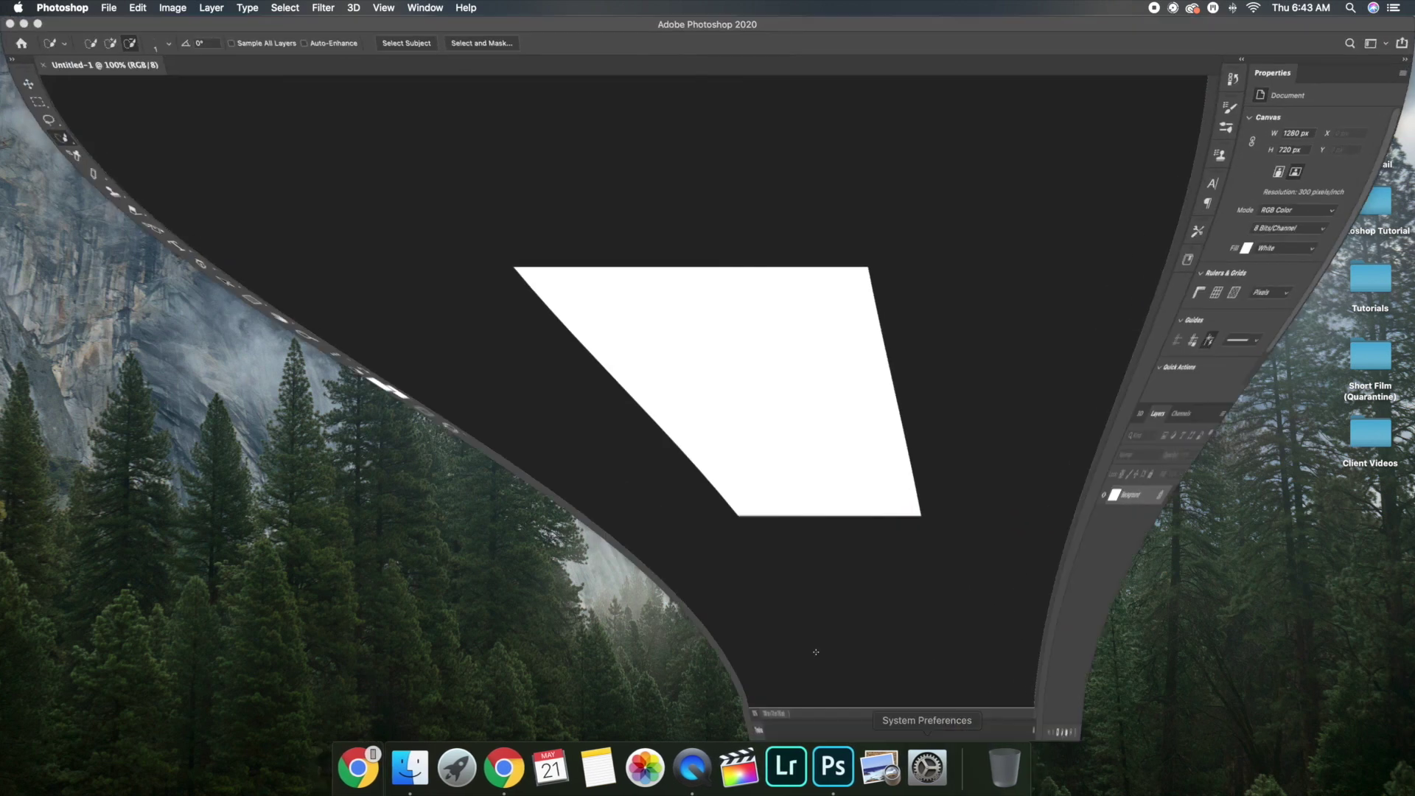
drag(773, 29, 687, 18)
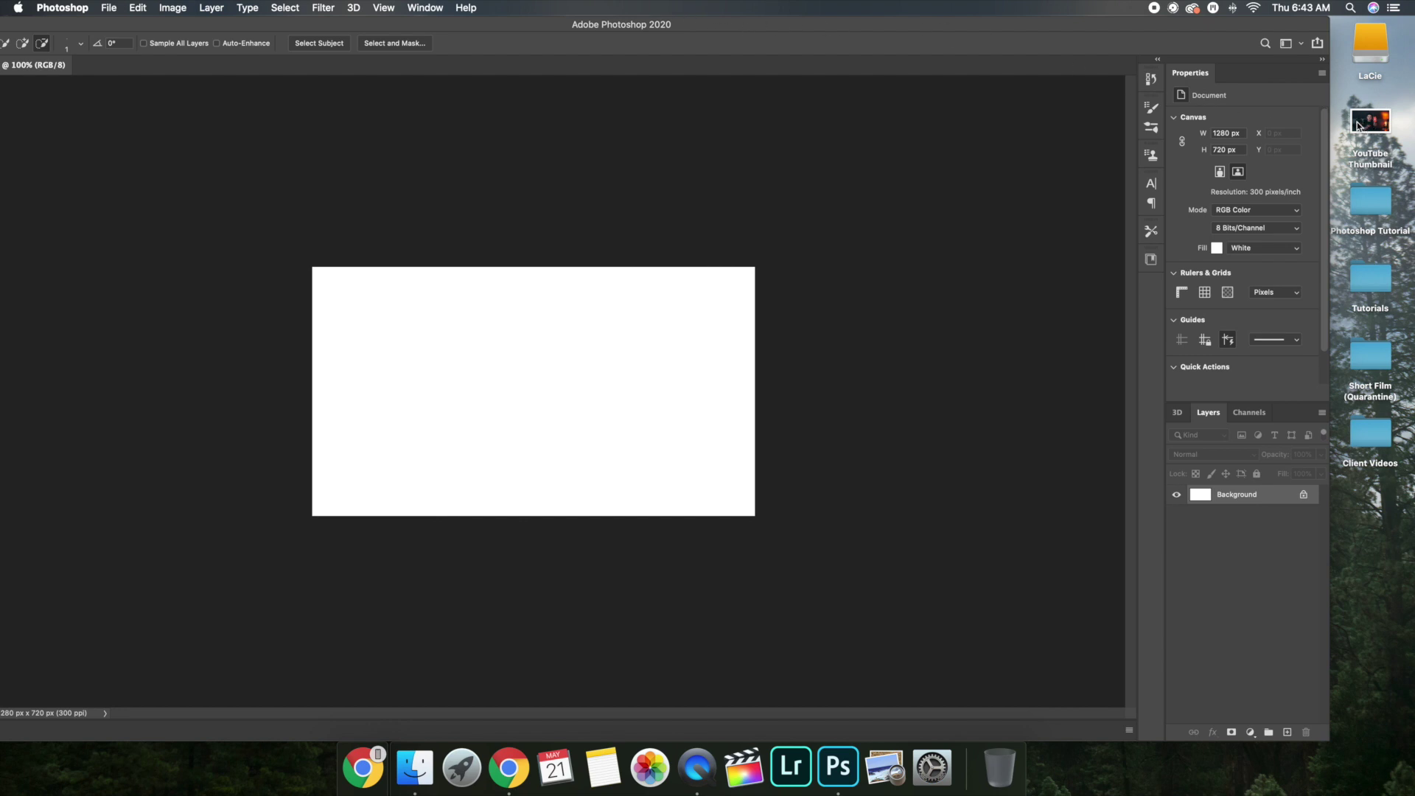
drag(1373, 126, 516, 363)
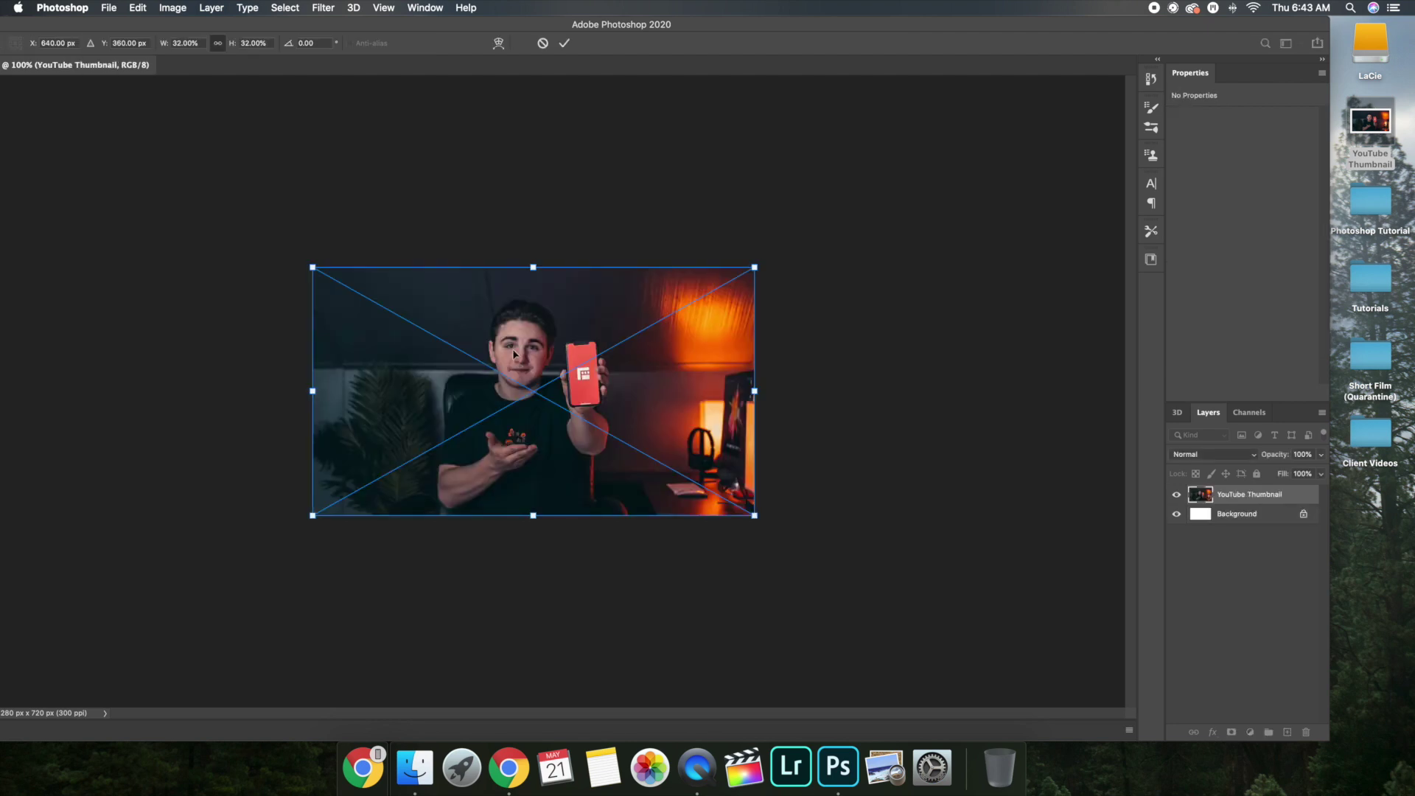
drag(467, 25, 570, 23)
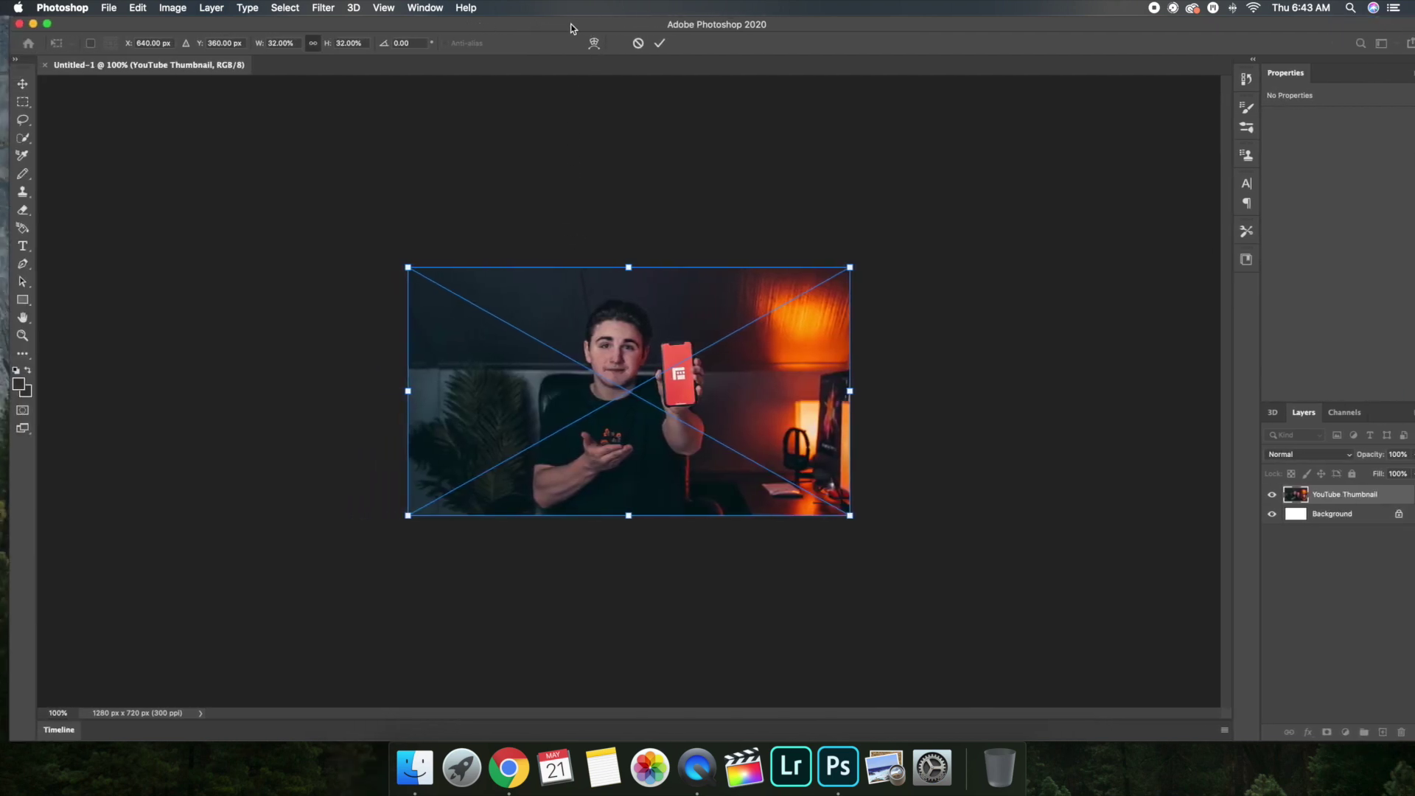
click(660, 42)
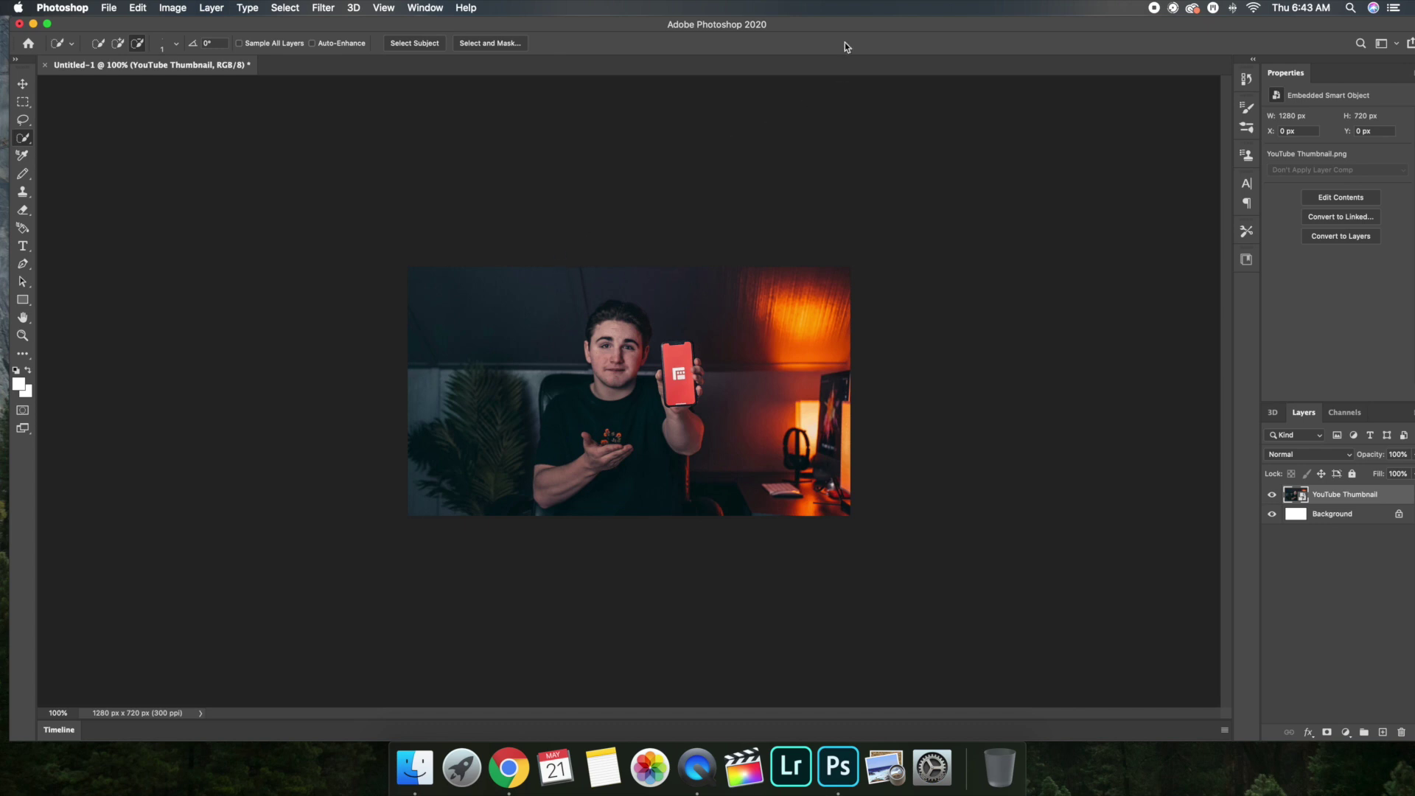
drag(842, 20, 808, 24)
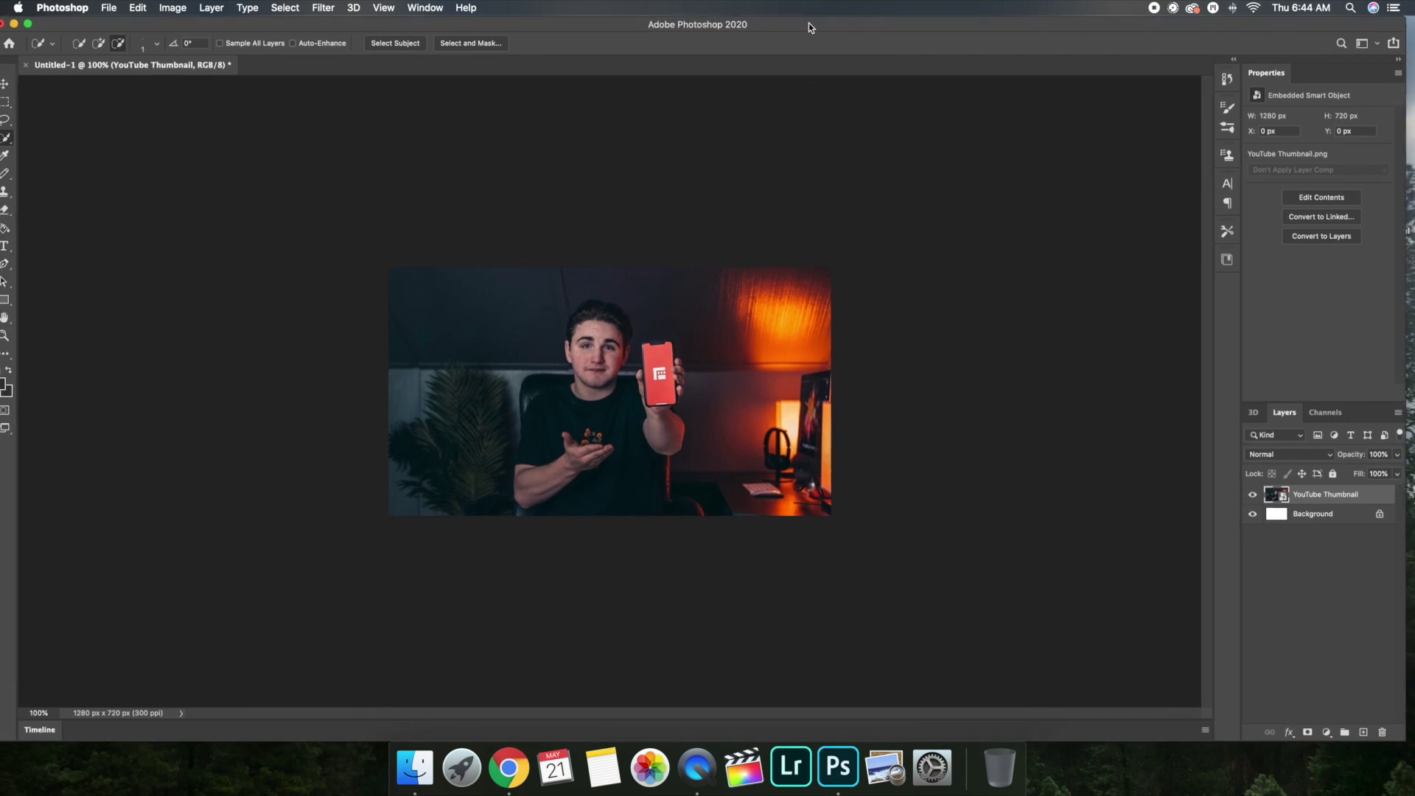
click(100, 4)
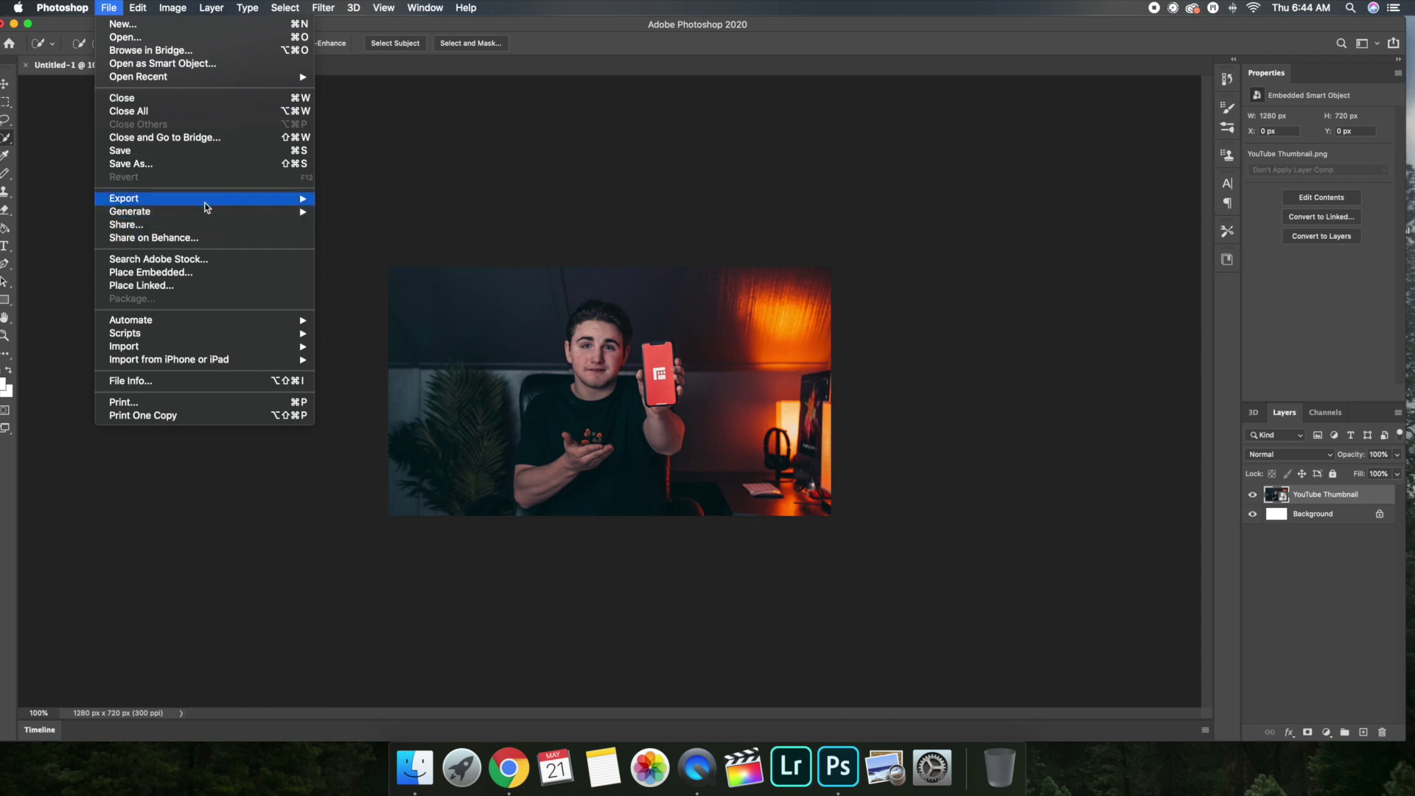
mouse_move(205, 200)
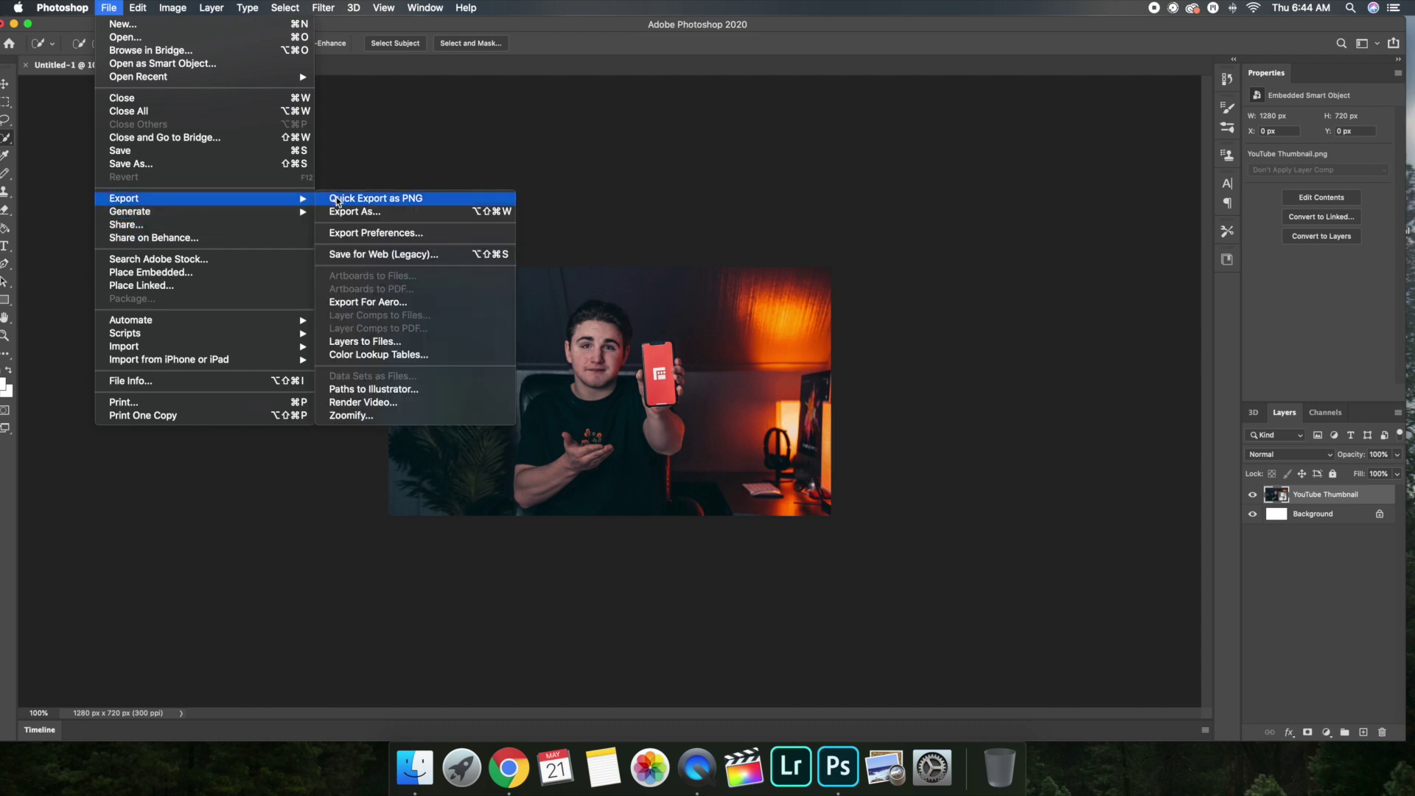
mouse_move(138, 7)
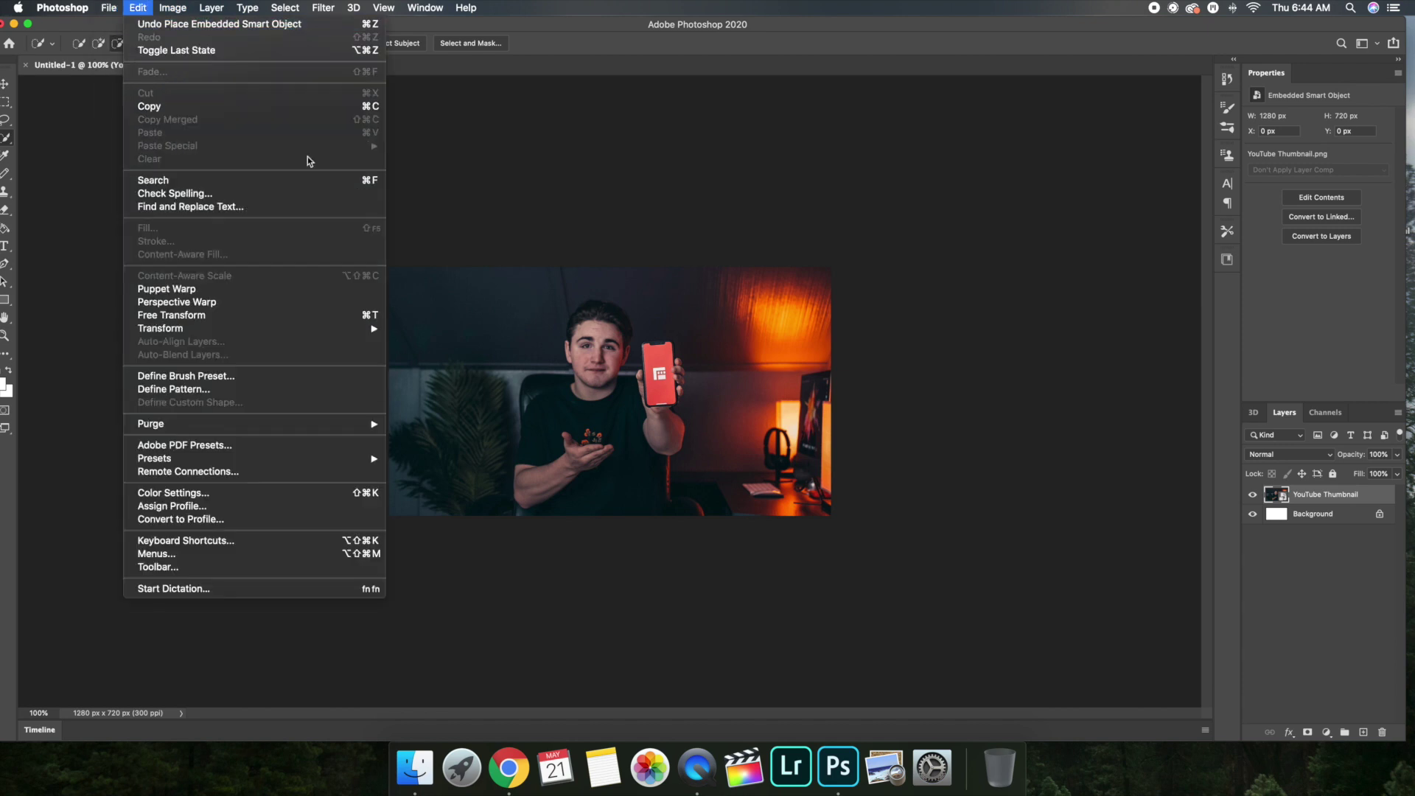
click(618, 121)
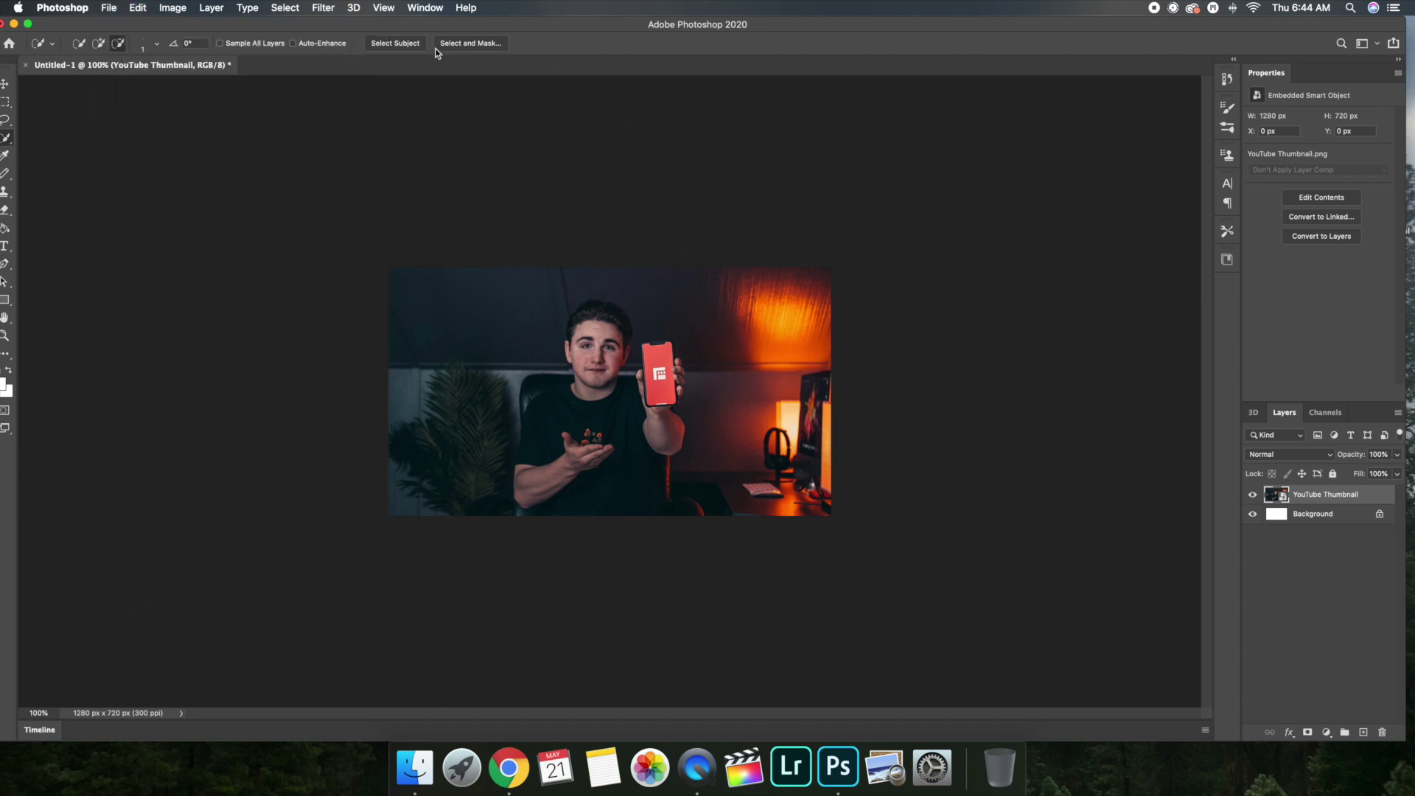
Step: Select the man with the Object Selection Tool by framing him in a rectangle from above his head to the image's lower edge
mouse_move(559, 24)
mouse_down()
mouse_move(590, 53)
mouse_move(567, 26)
mouse_up()
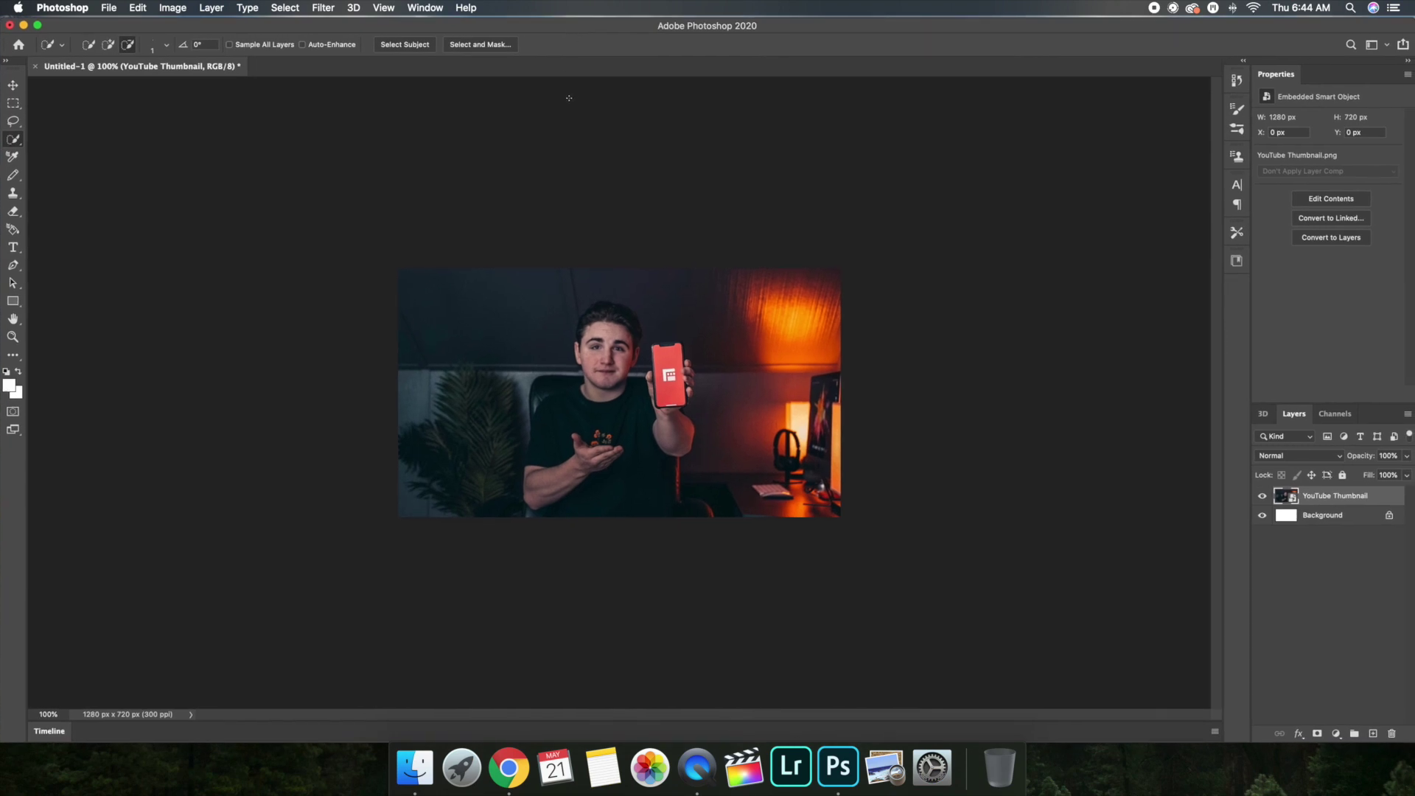
right_click(16, 142)
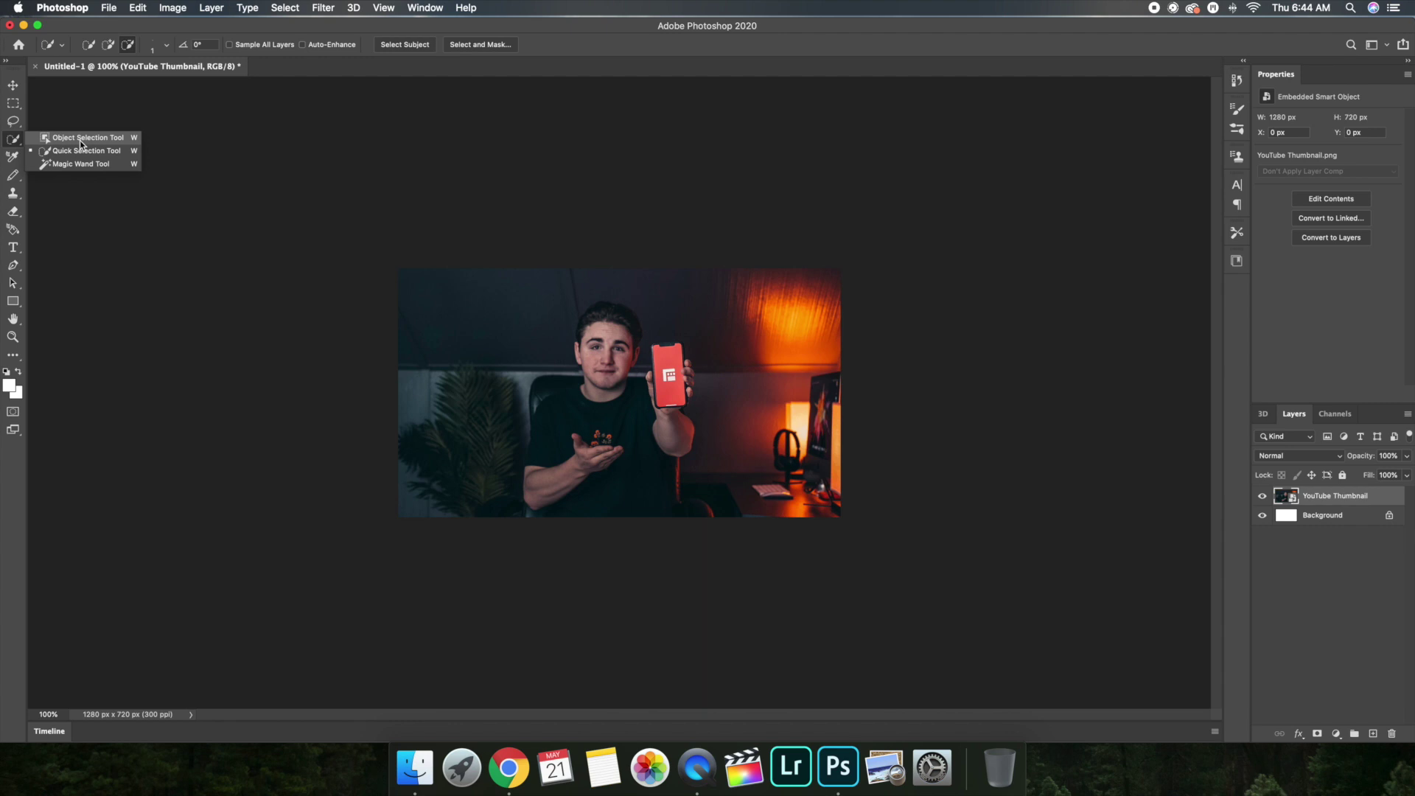
click(79, 140)
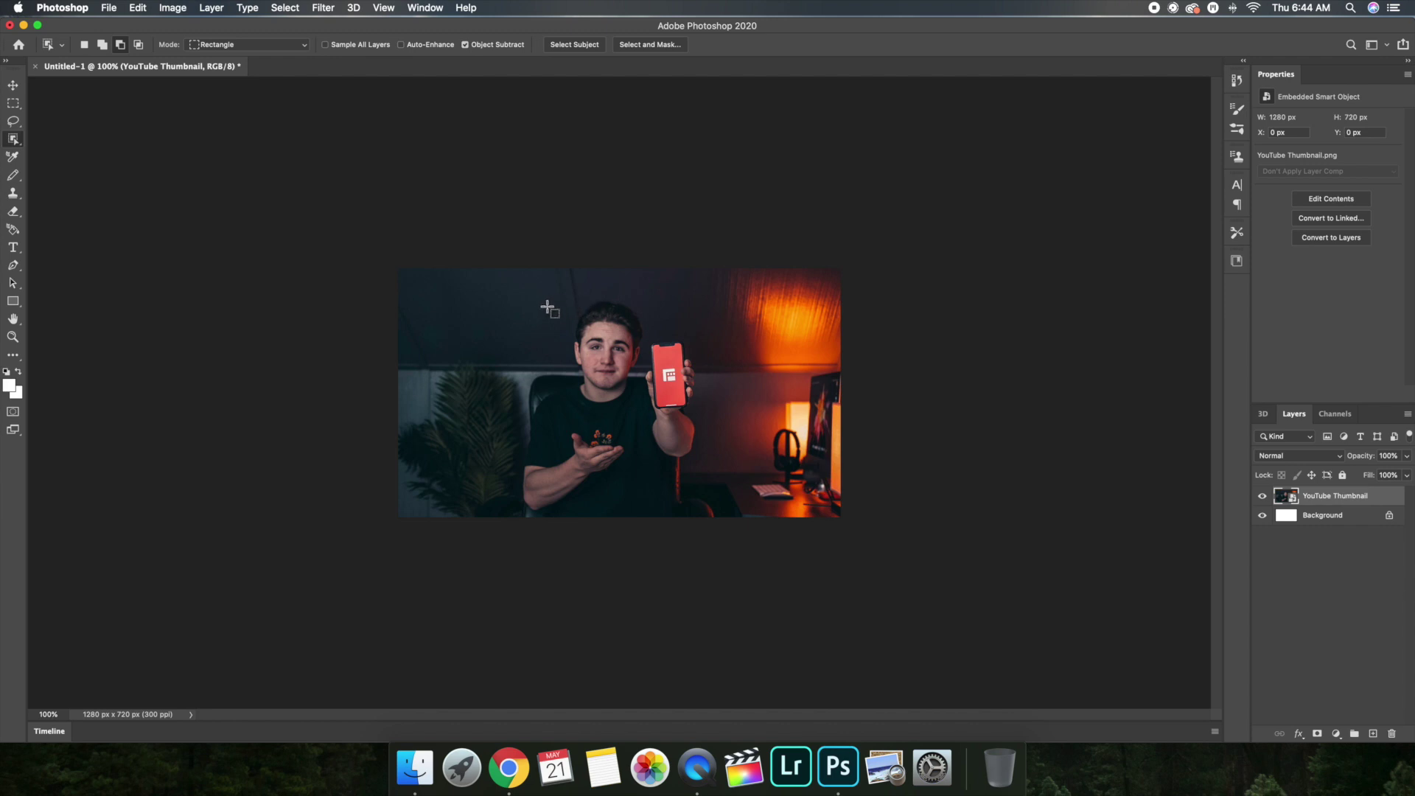
drag(508, 306, 572, 324)
click(571, 324)
drag(518, 297, 697, 517)
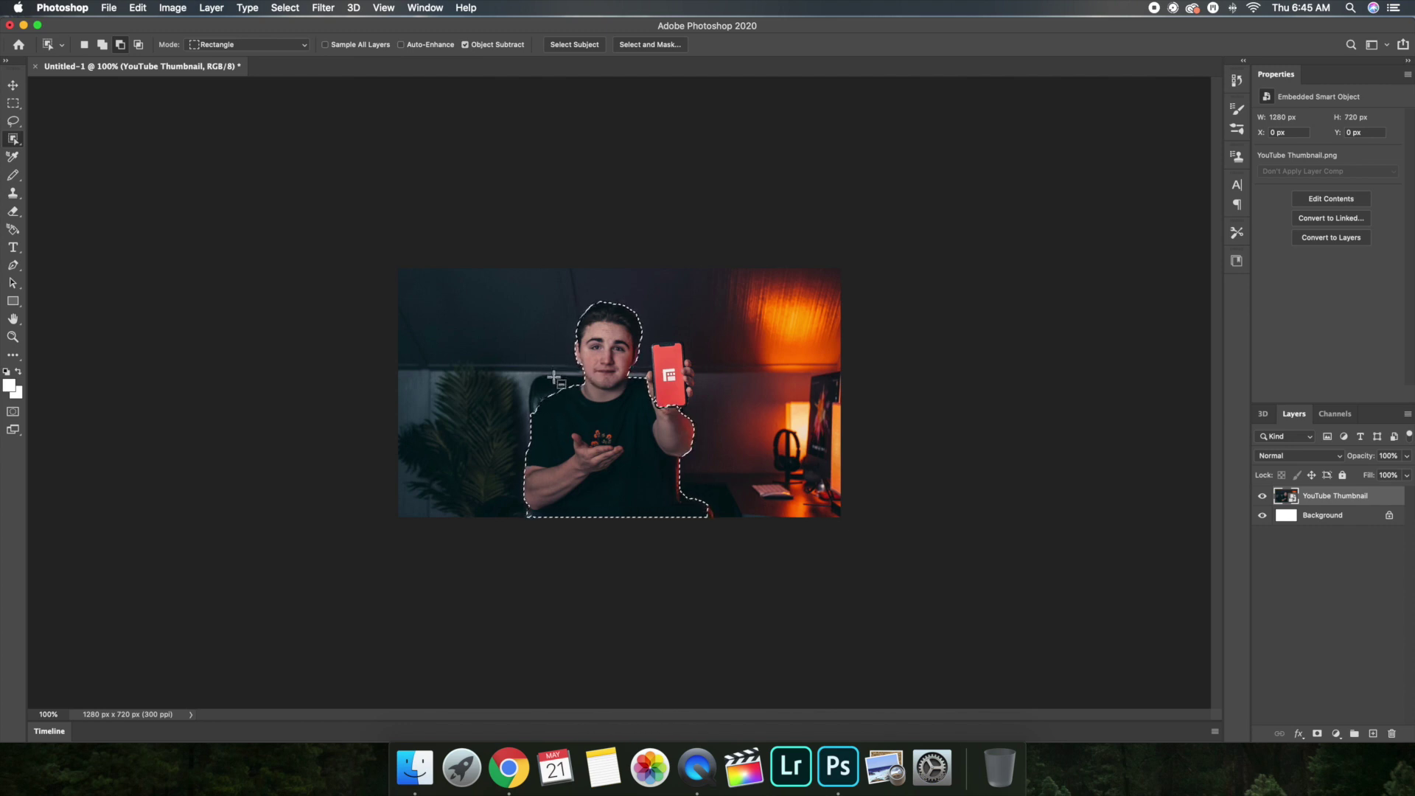
Step: Add the dark chair back beside the man's shoulder to the selection with the Quick Selection Tool
key(super+plus)
key(super+plus)
key(super+plus)
key(super+plus)
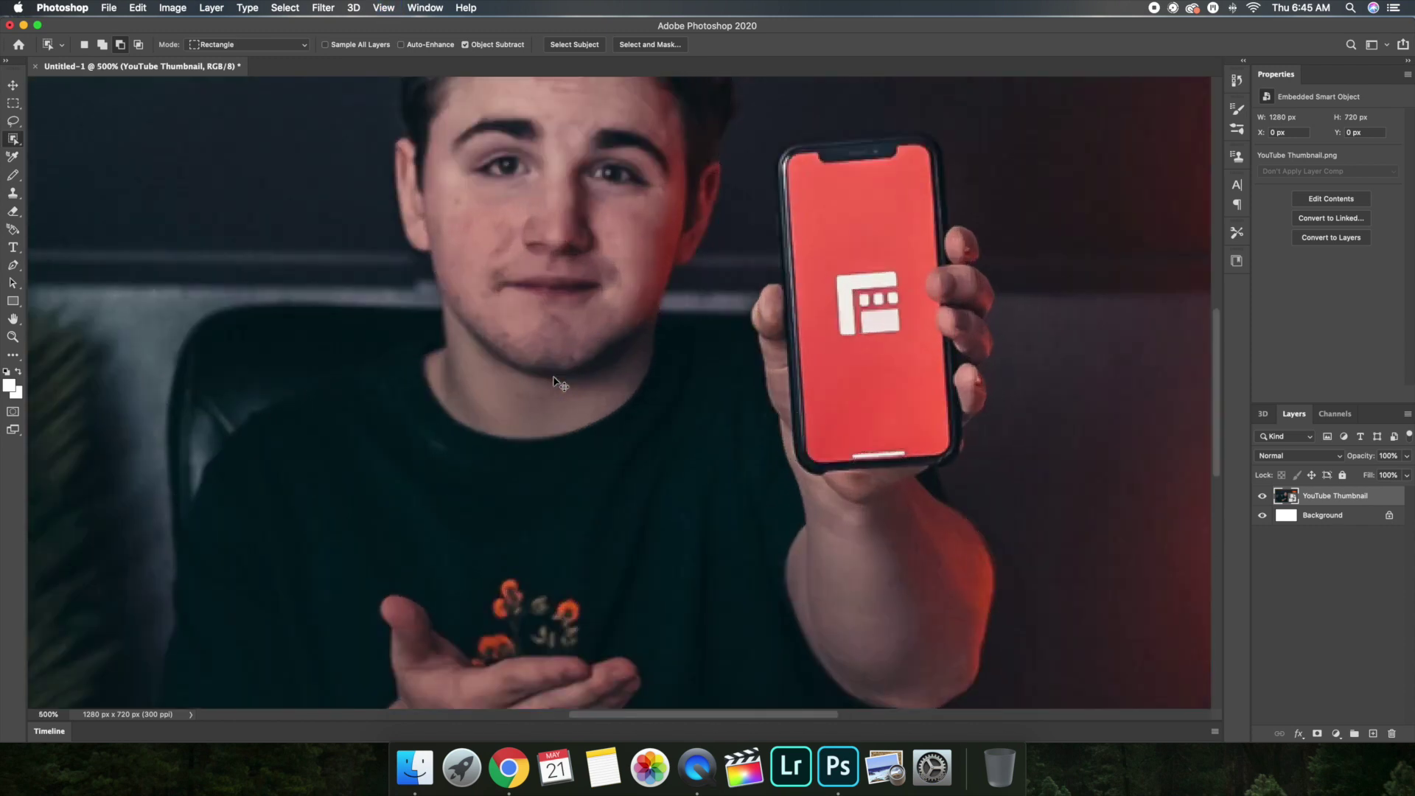
scroll(481, 381, up, 1)
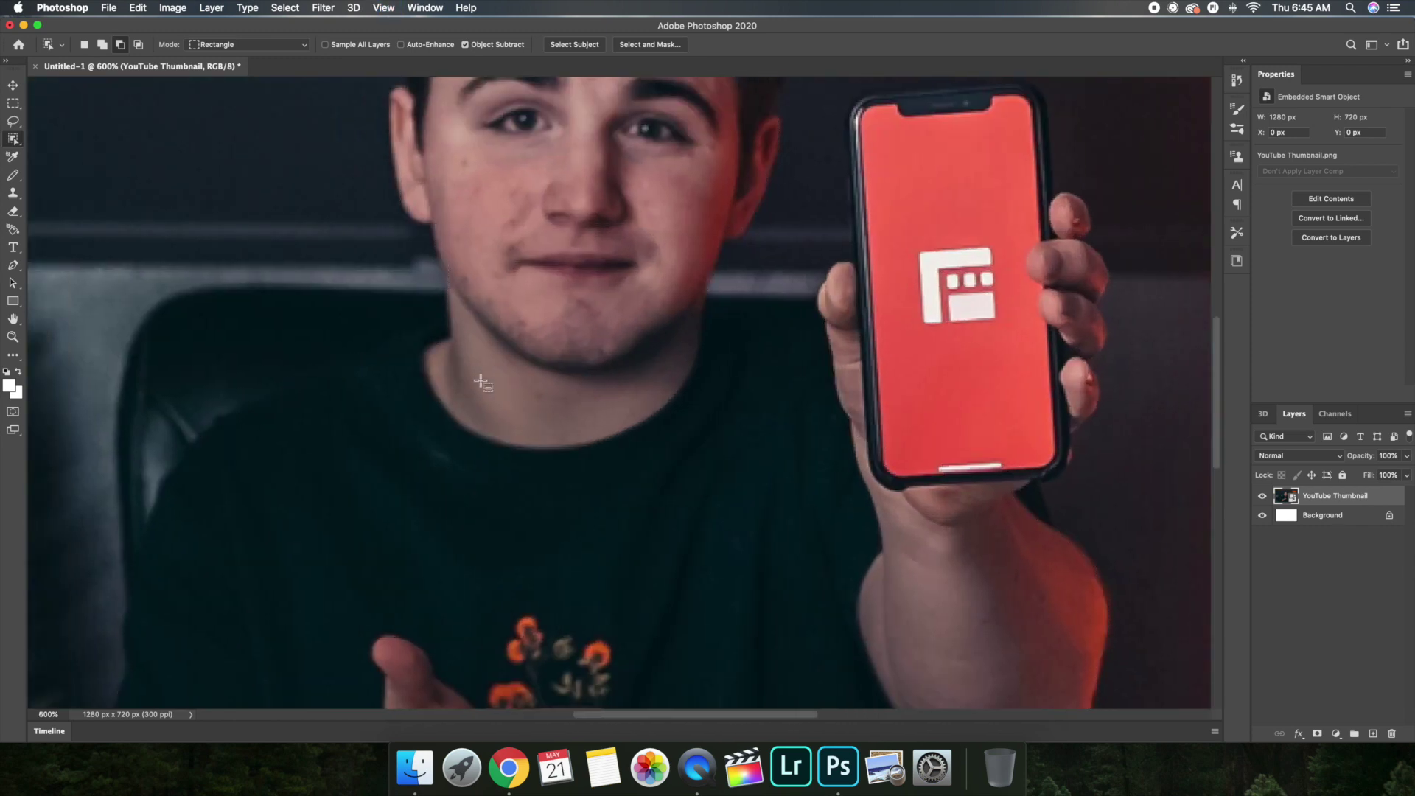
scroll(480, 381, left, 5)
scroll(575, 396, up, 2)
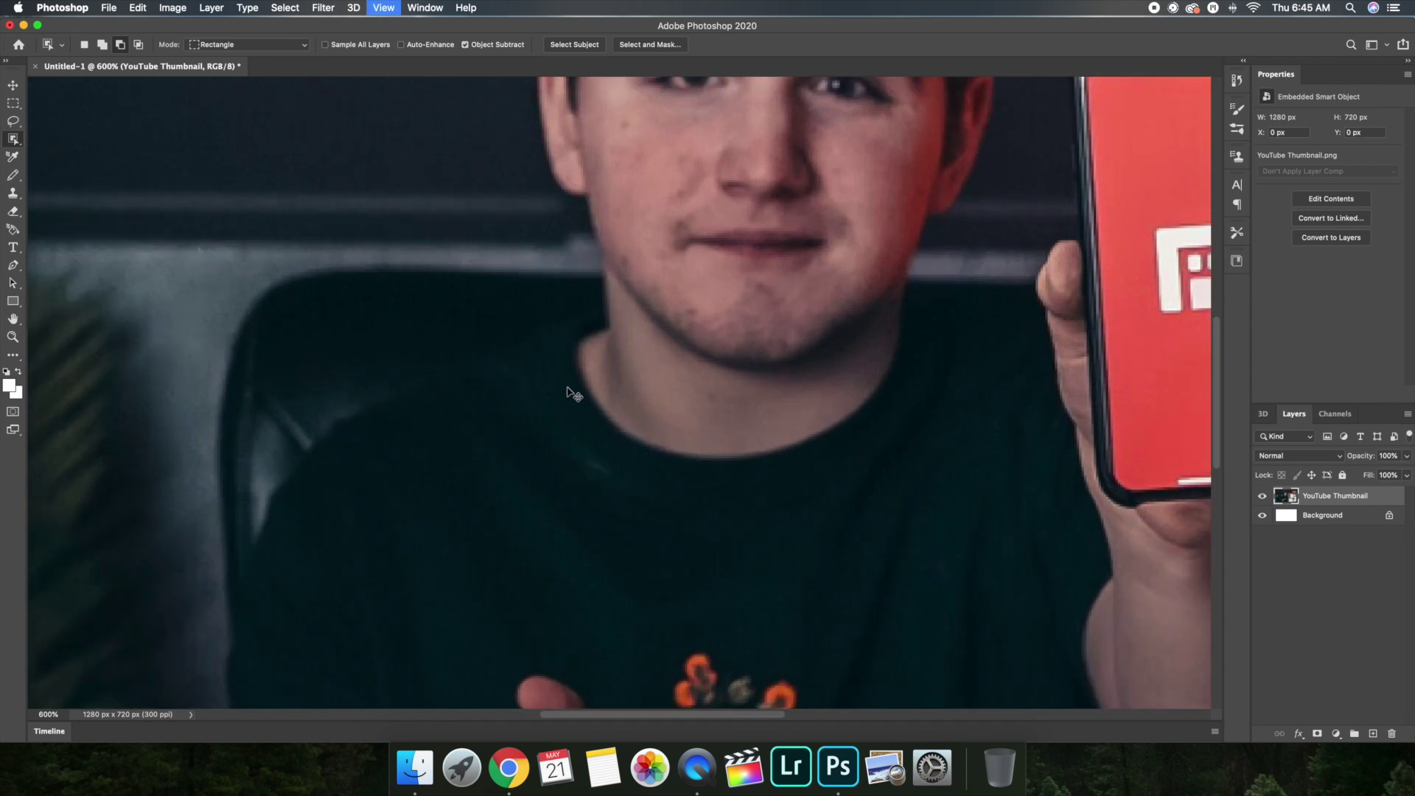
scroll(575, 396, up, 2)
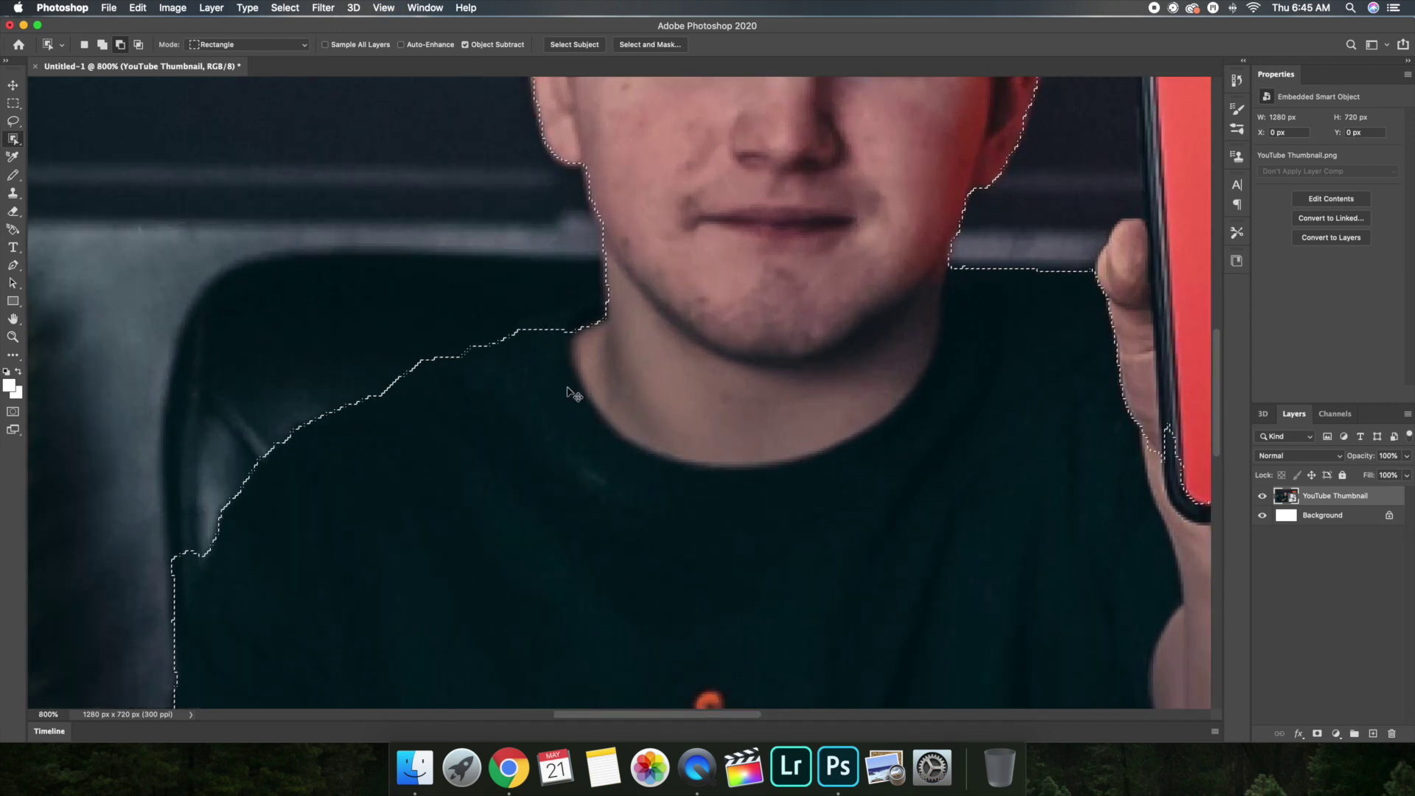
scroll(575, 396, down, 1)
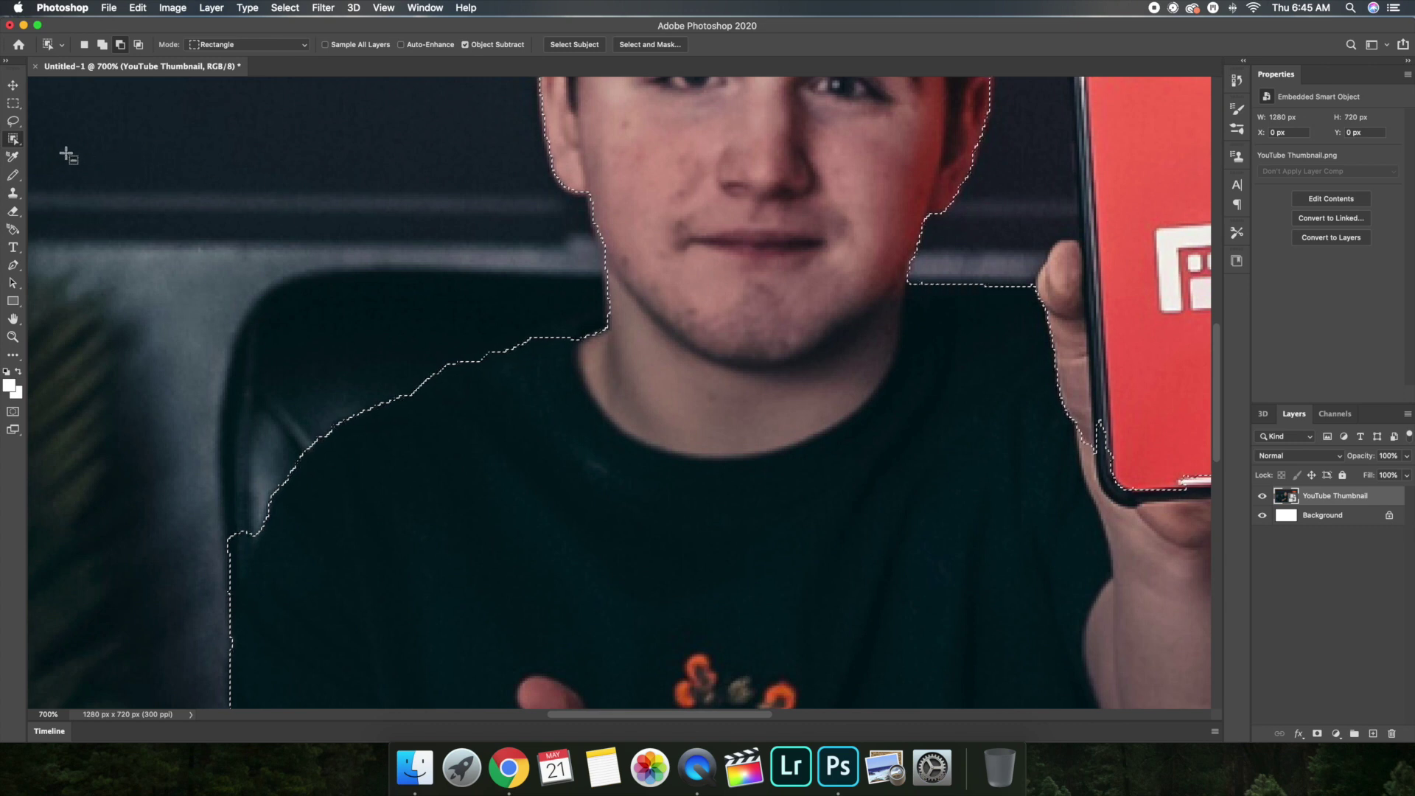
right_click(16, 144)
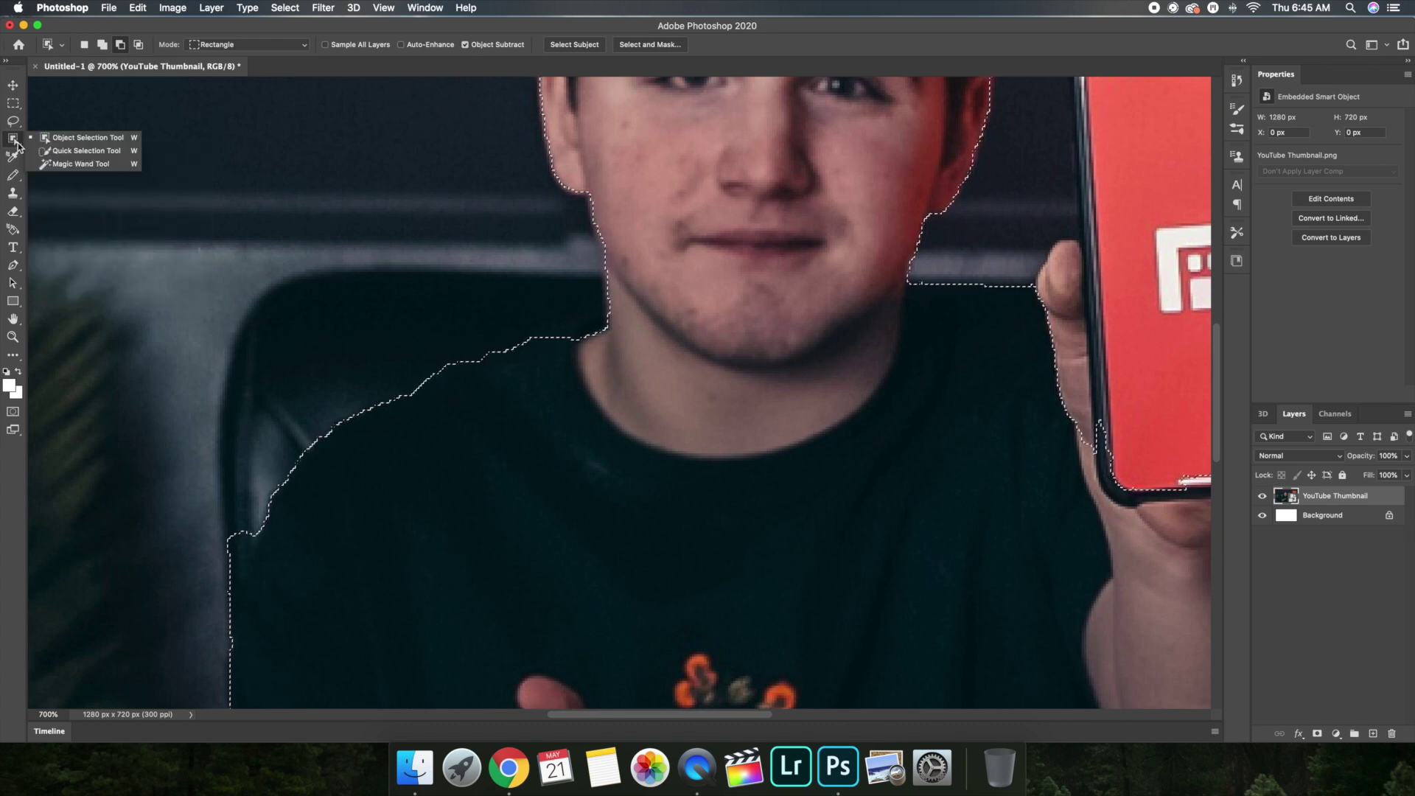
click(78, 151)
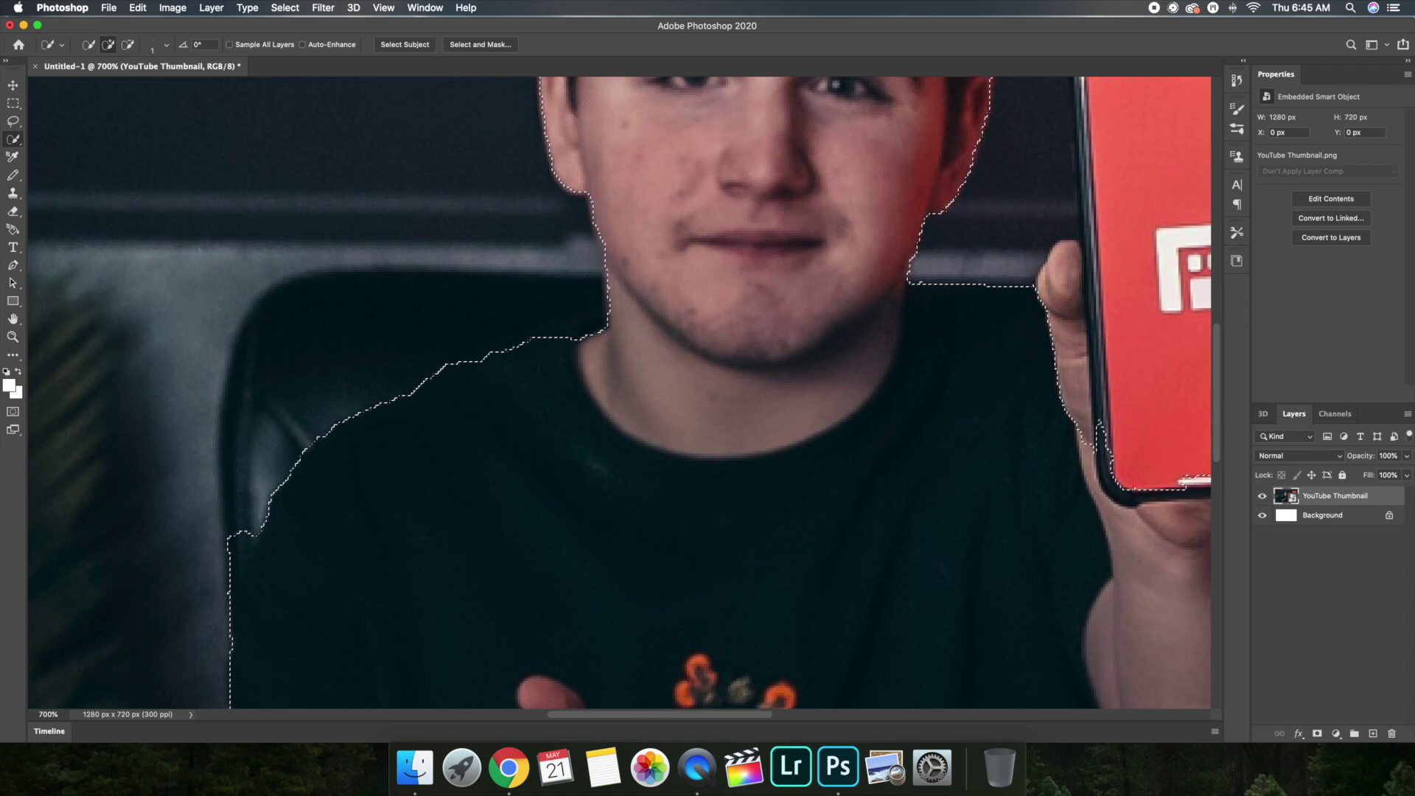
mouse_move(482, 292)
mouse_down()
mouse_move(324, 317)
mouse_move(328, 343)
mouse_move(307, 363)
mouse_up()
mouse_move(283, 419)
mouse_down()
mouse_move(286, 475)
mouse_move(246, 527)
mouse_up()
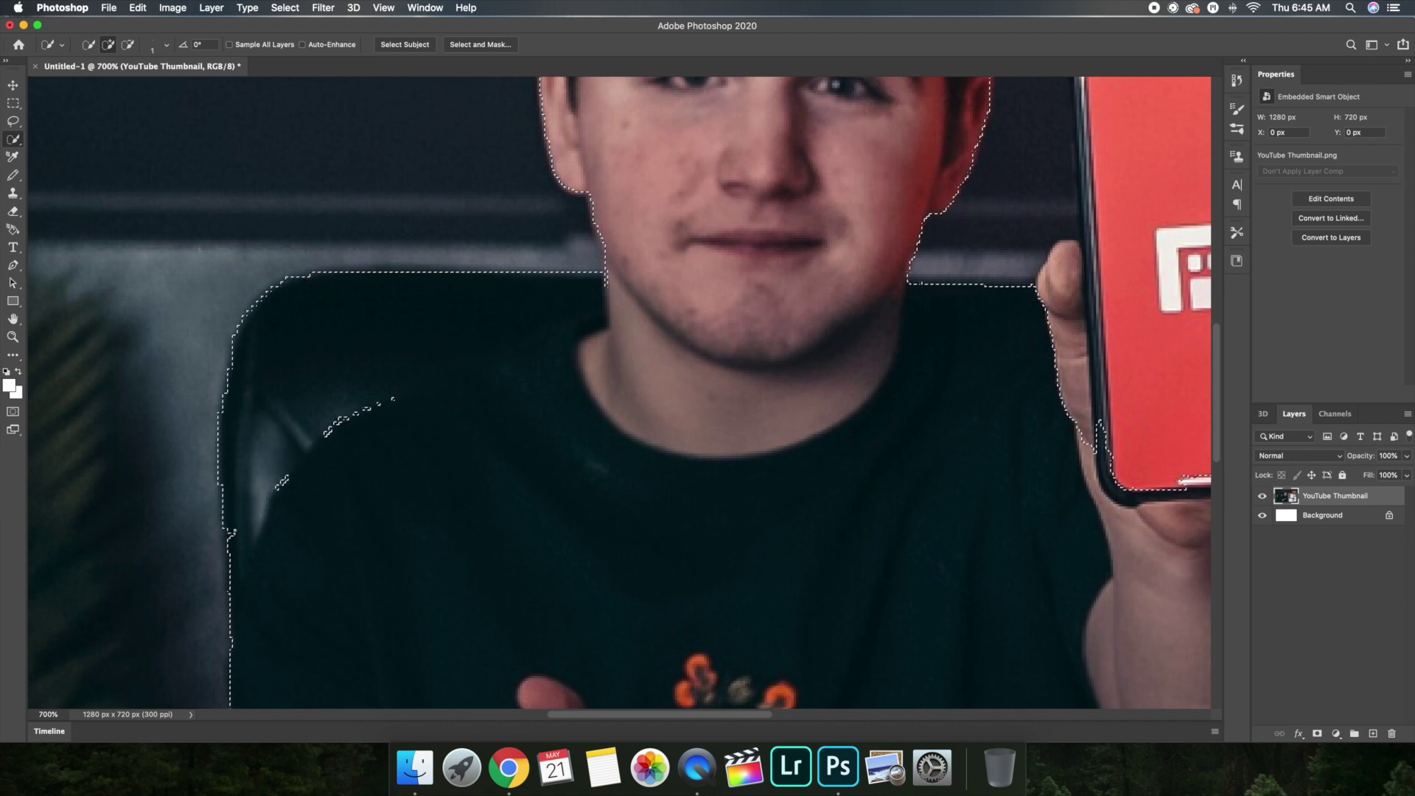
click(365, 415)
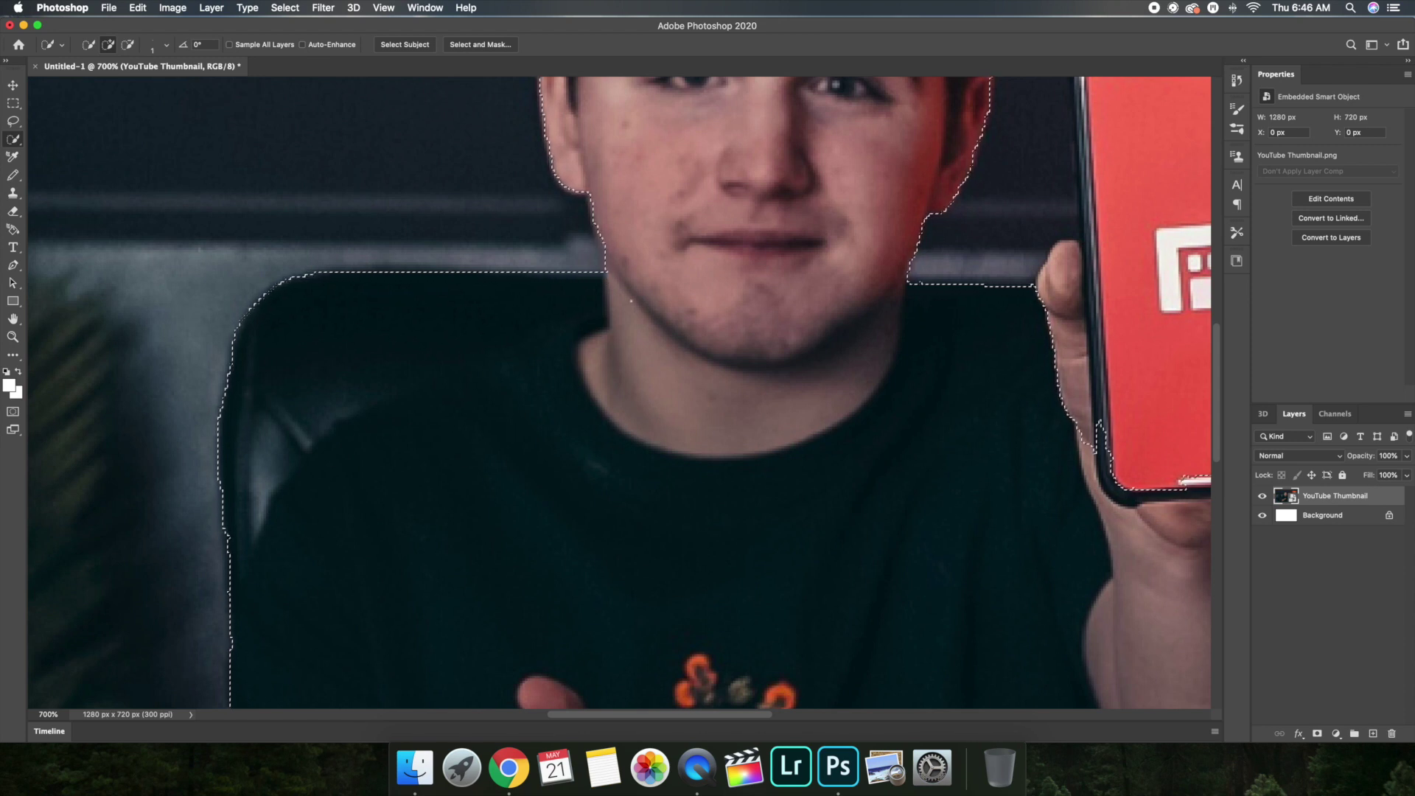
Step: Extend the selection with the Quick Selection Tool to include the red phone, its outer edge and the fingers holding it
scroll(623, 295, up, 5)
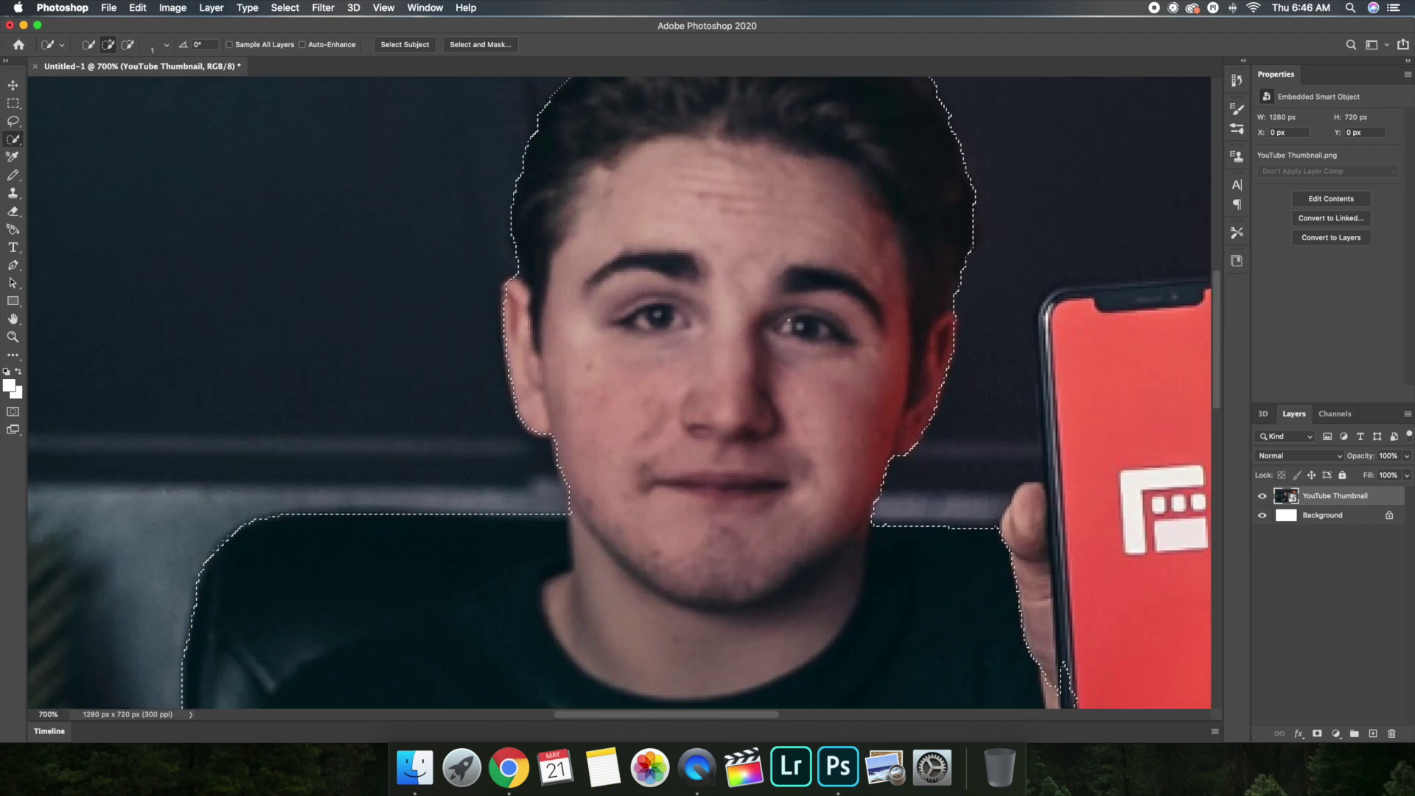
scroll(821, 339, up, 4)
scroll(821, 340, right, 3)
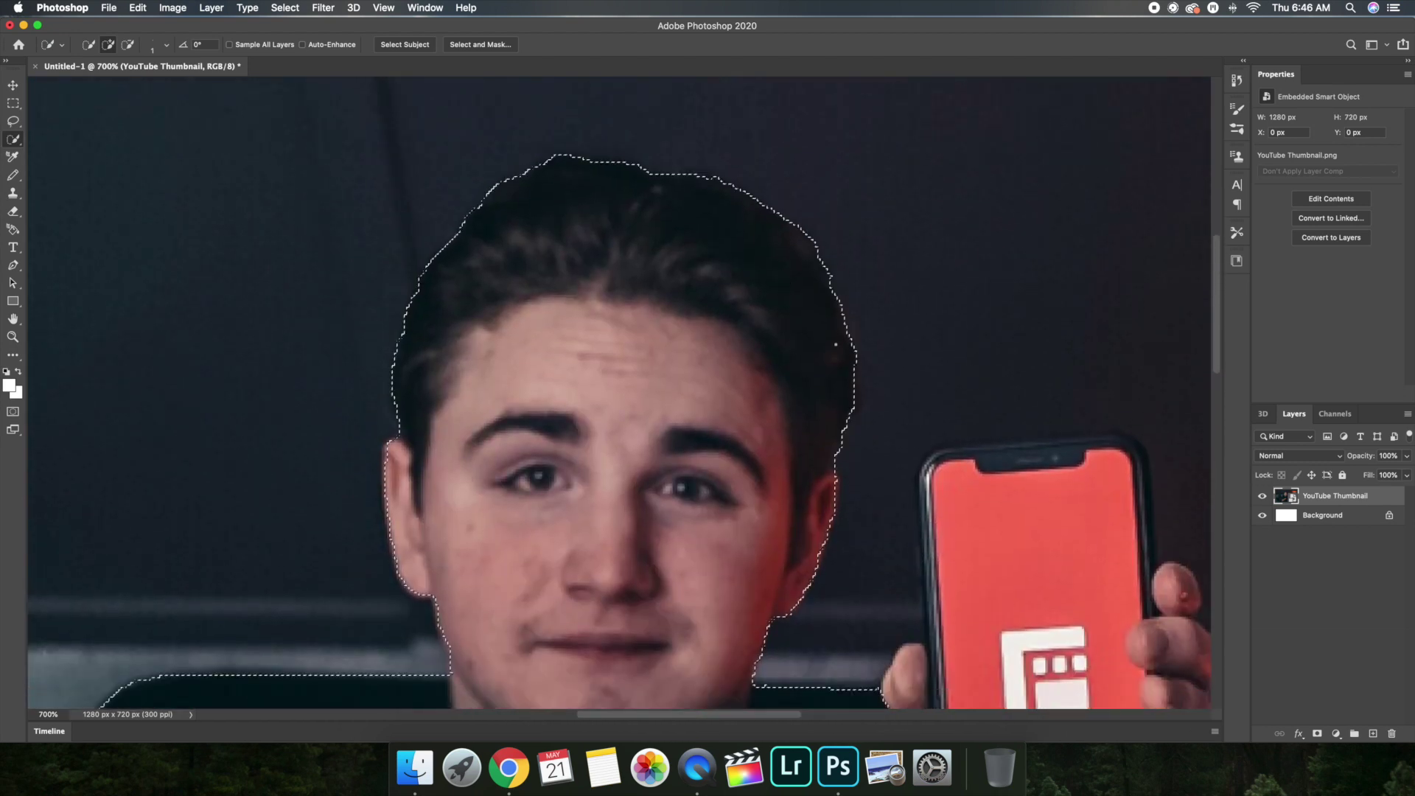
scroll(822, 340, down, 6)
scroll(822, 340, right, 5)
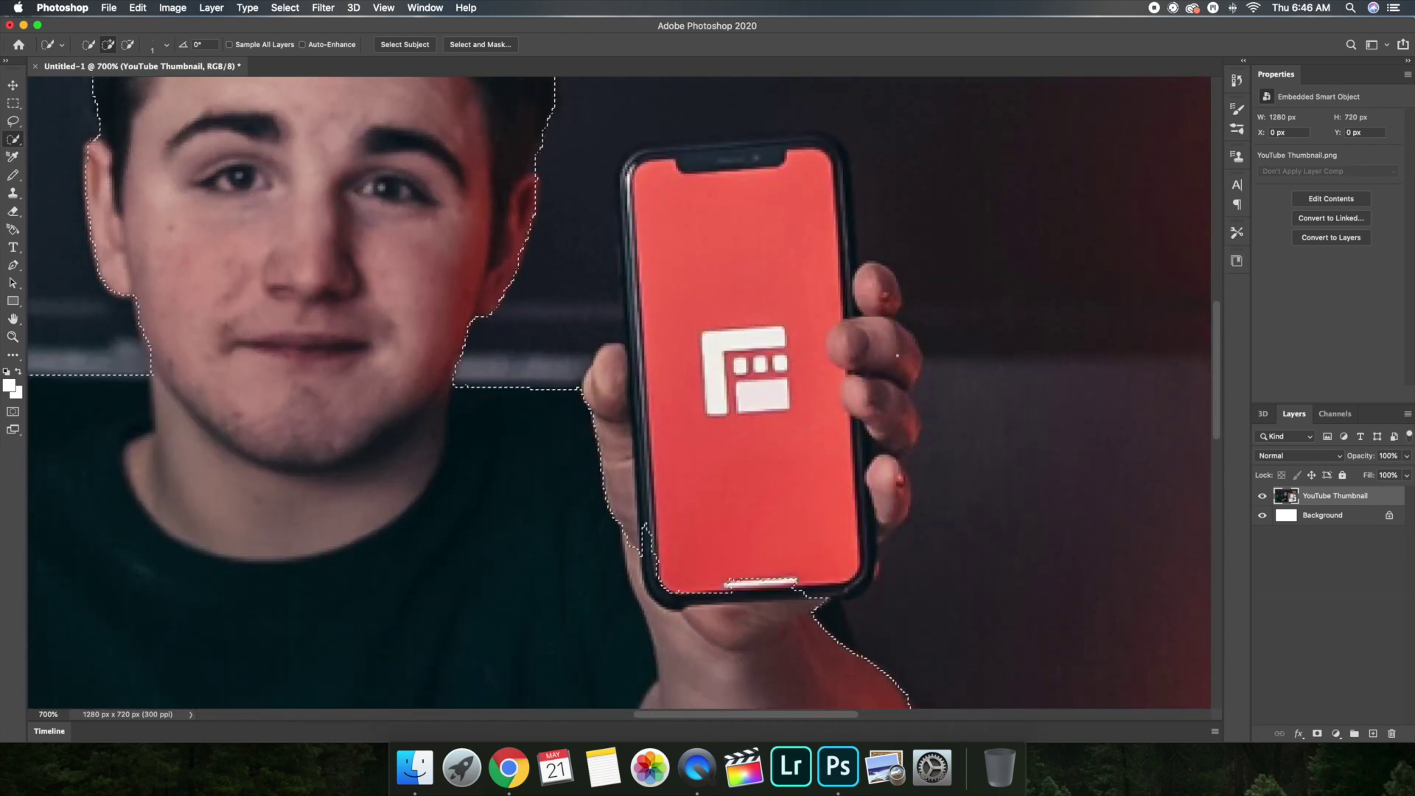
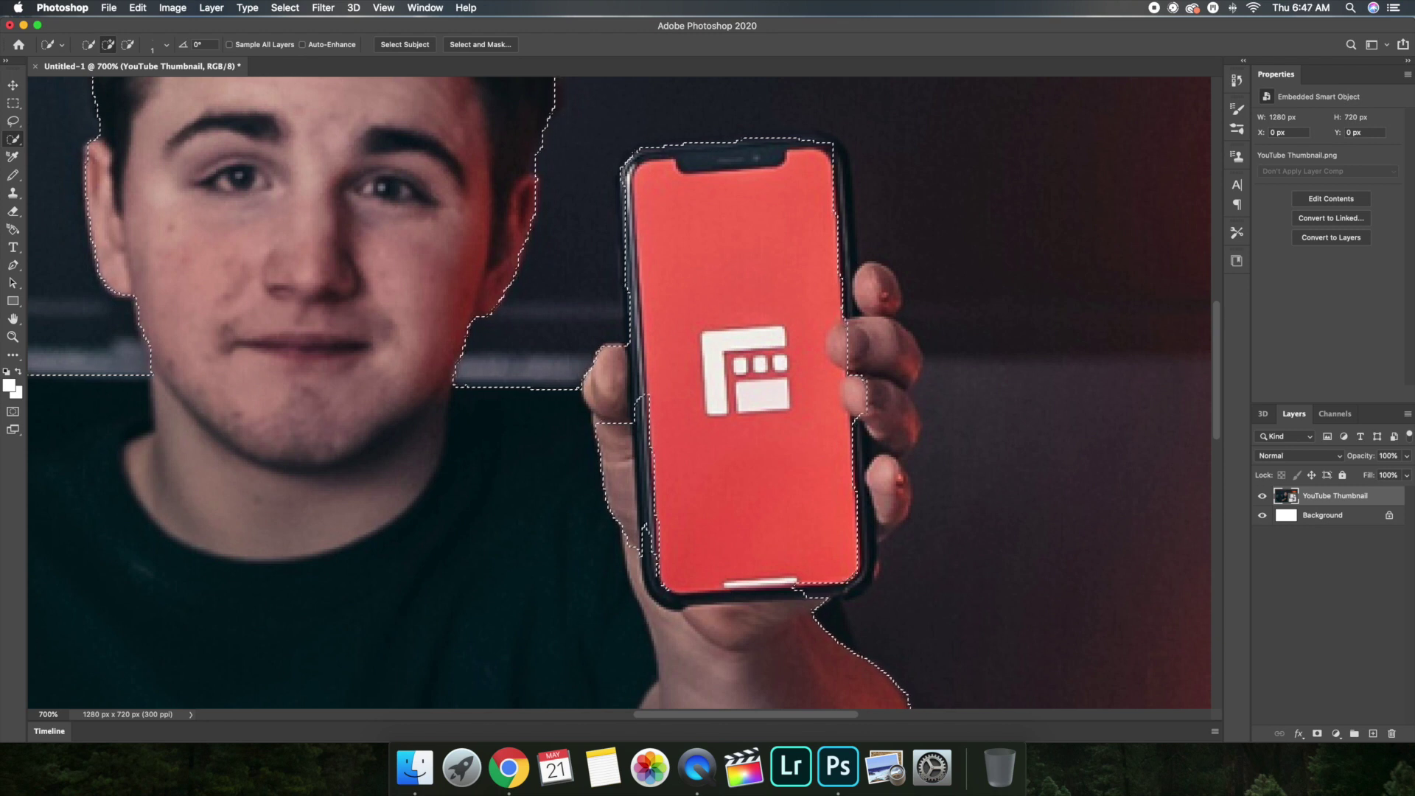
mouse_move(885, 299)
mouse_down()
mouse_move(901, 461)
mouse_move(883, 532)
mouse_up()
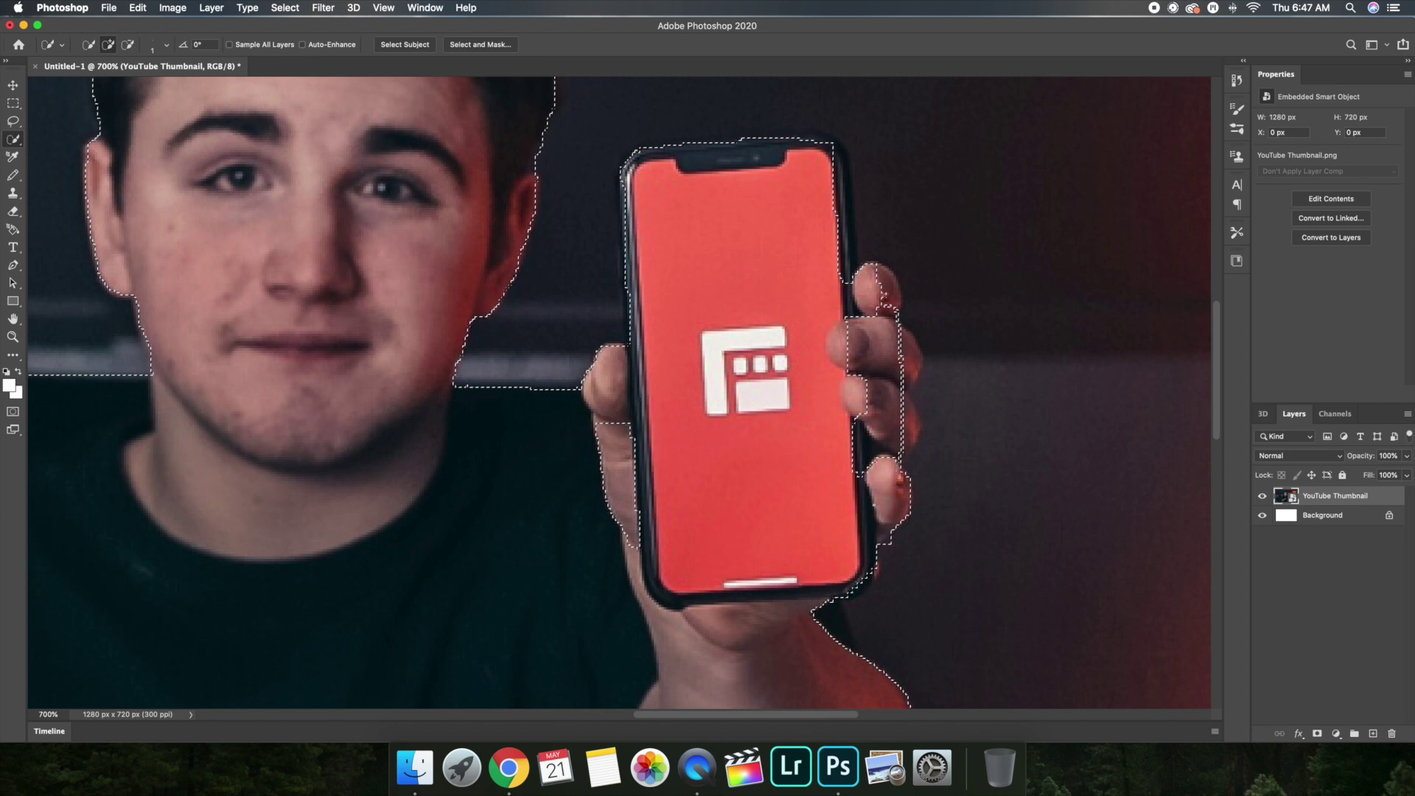
drag(893, 442, 902, 495)
drag(903, 324, 908, 369)
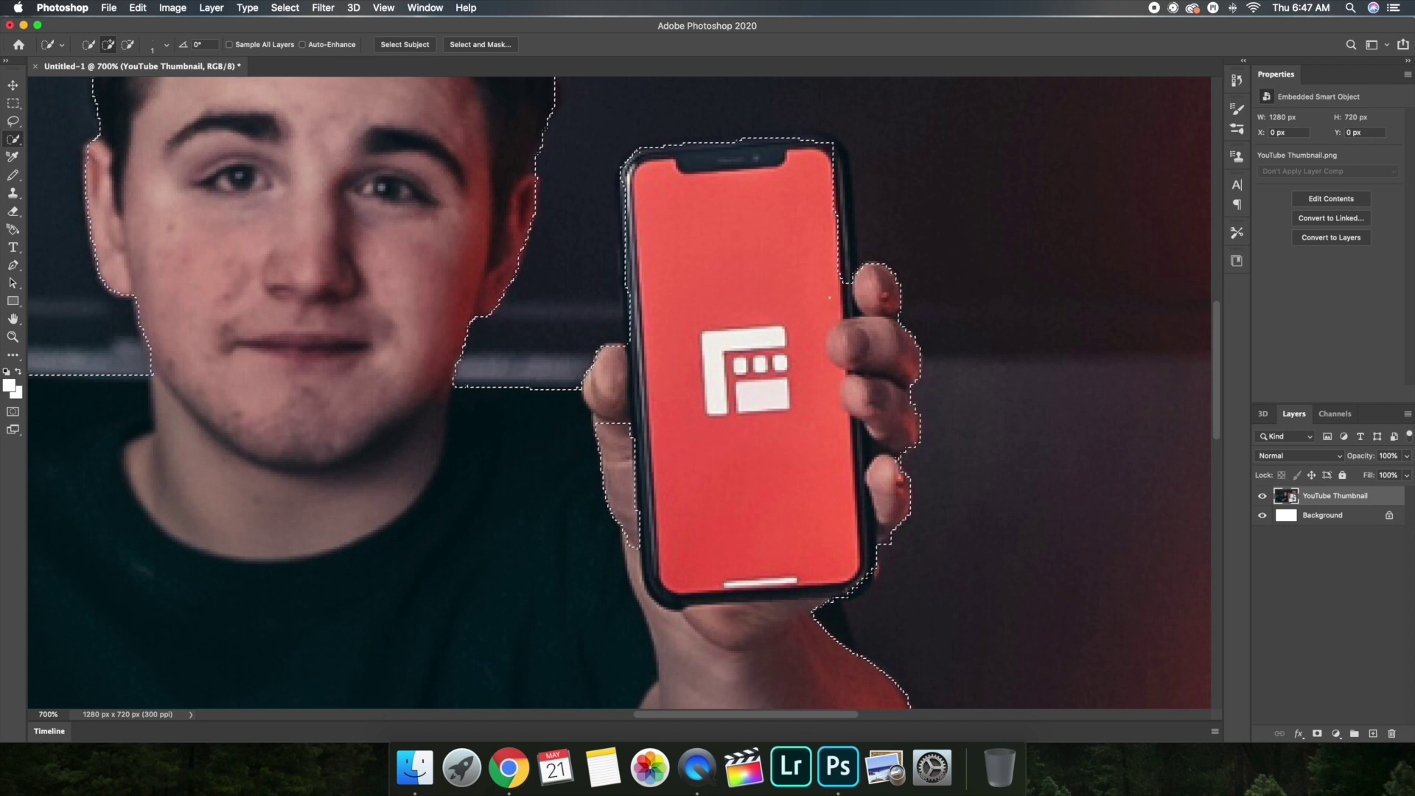
click(836, 230)
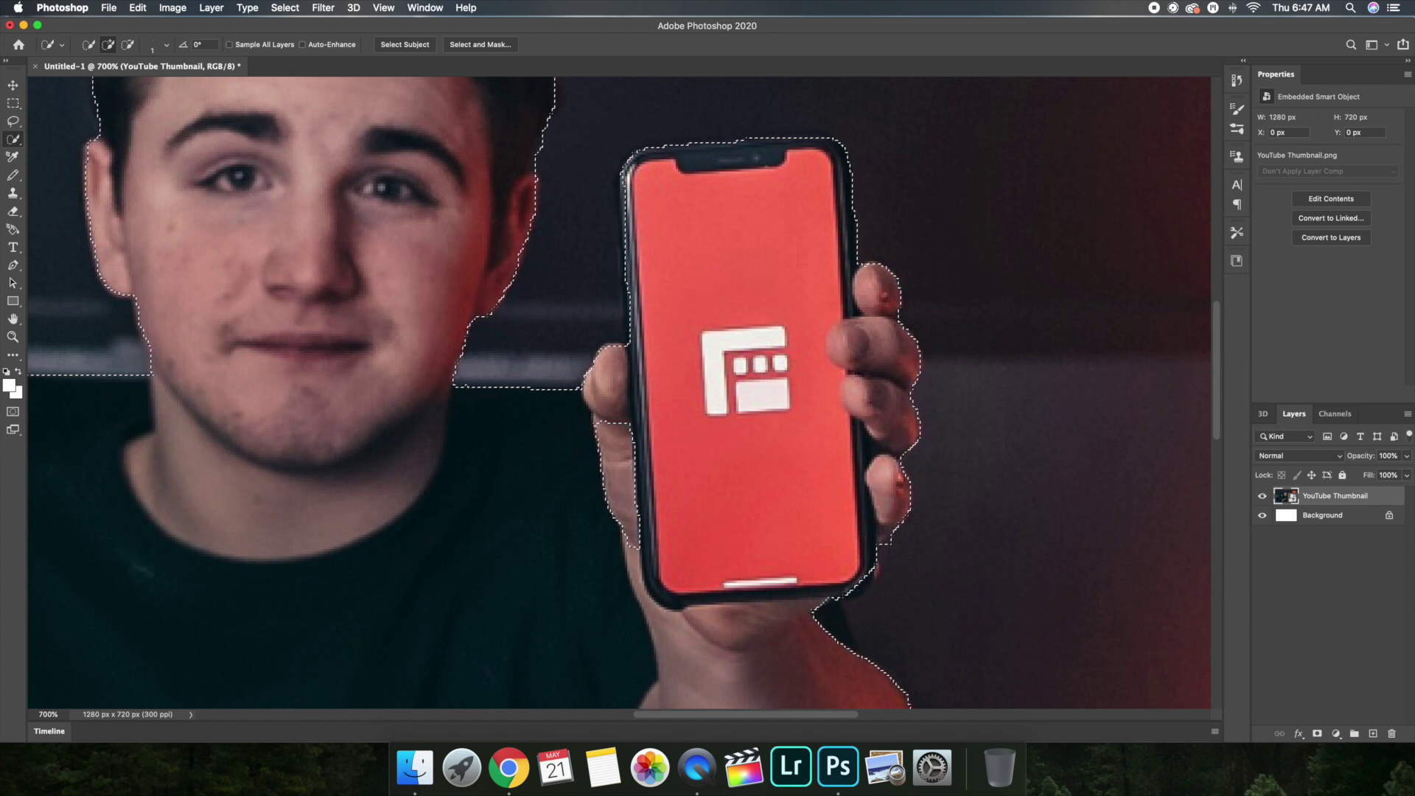
scroll(619, 392, down, 4)
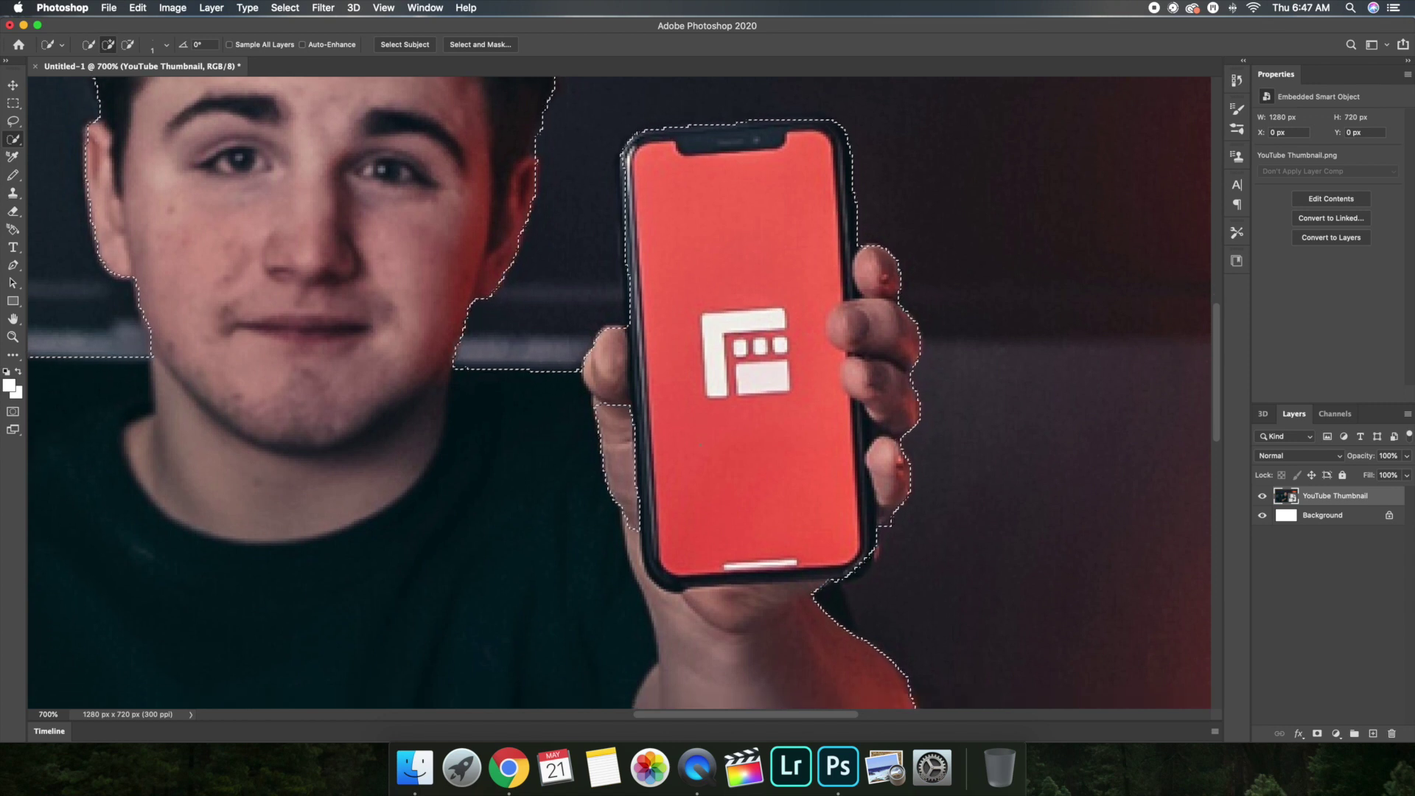
scroll(712, 452, down, 5)
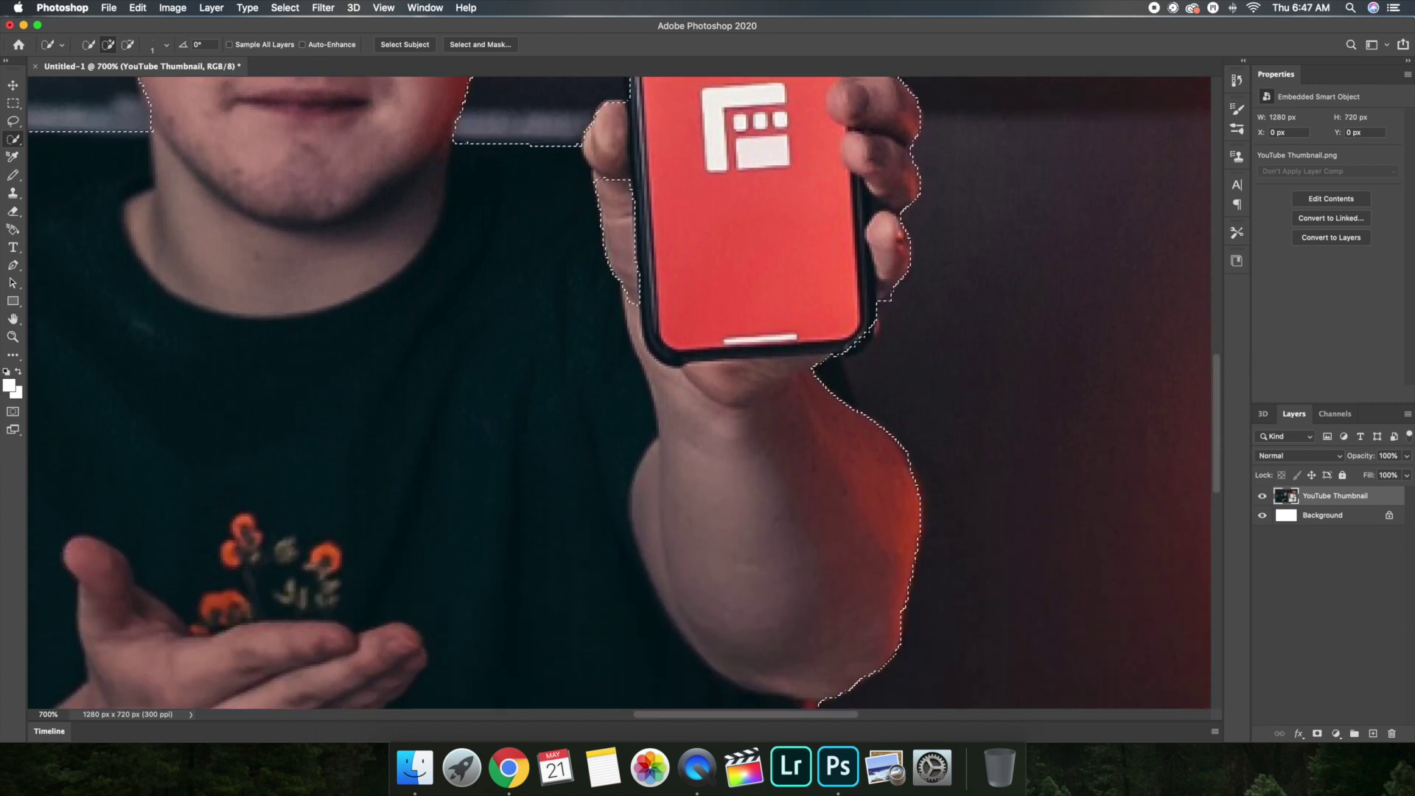
Step: Subtract the gap between the chair back and the armrest below the phone from the selection, and add the armrest's red-lit edge
scroll(712, 452, down, 13)
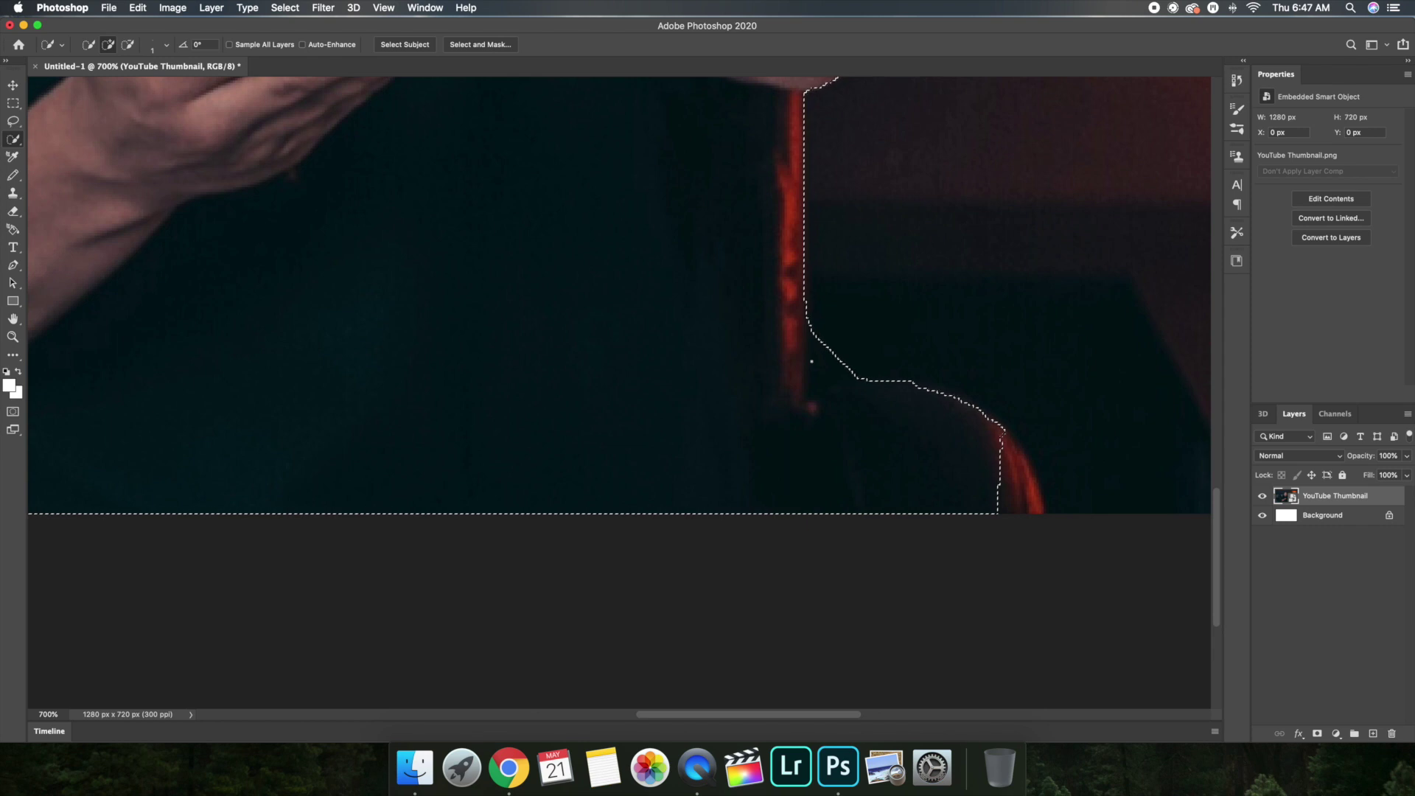
key(super+equal)
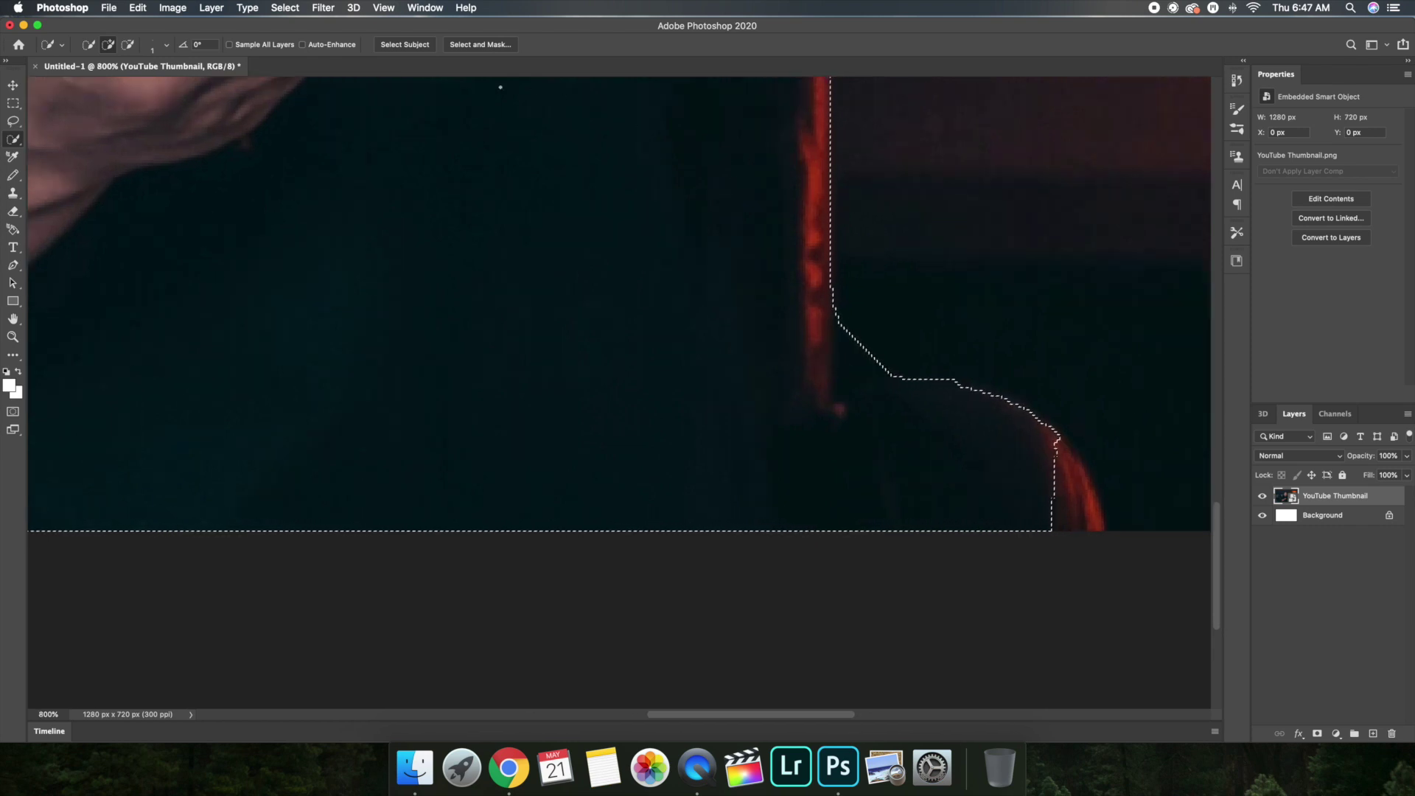
click(129, 47)
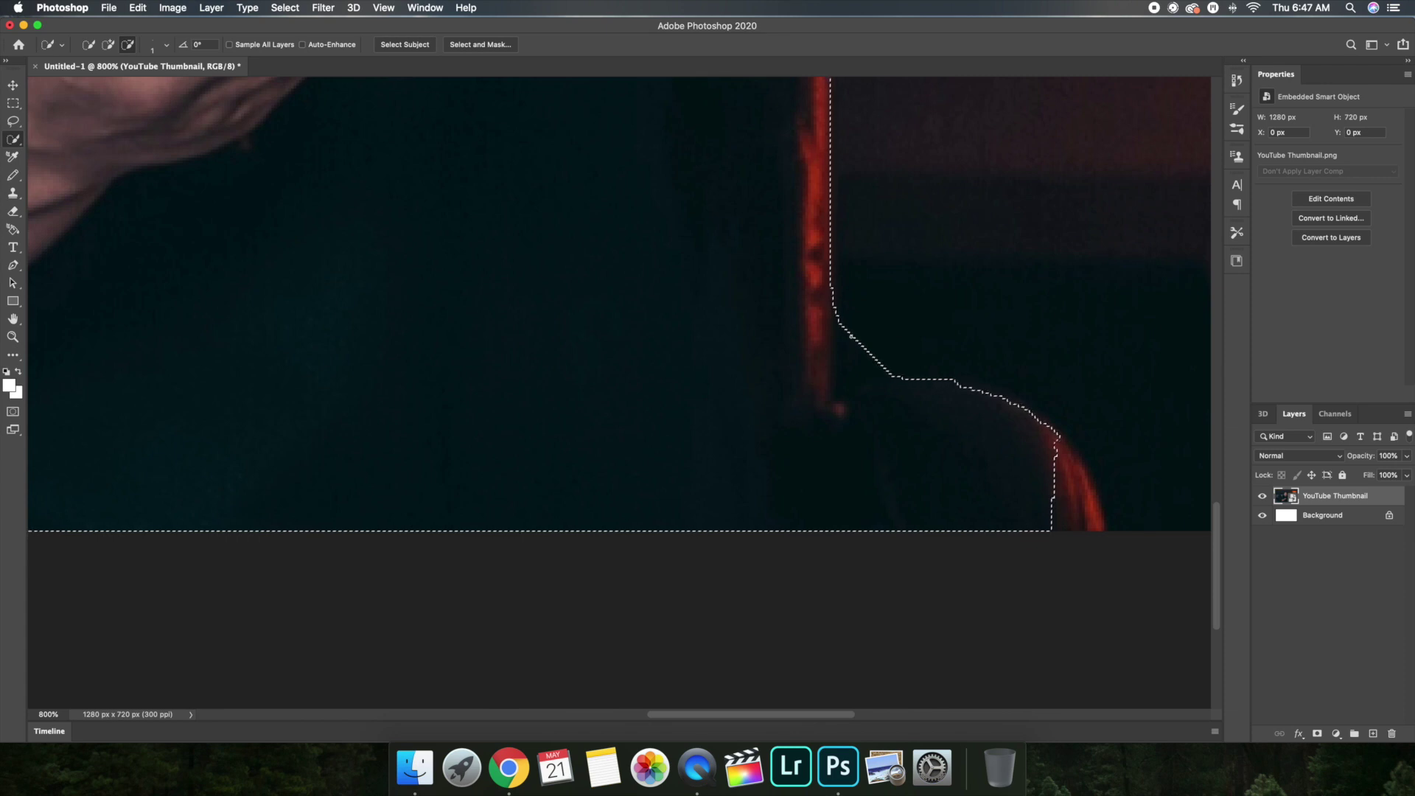
drag(848, 338, 845, 380)
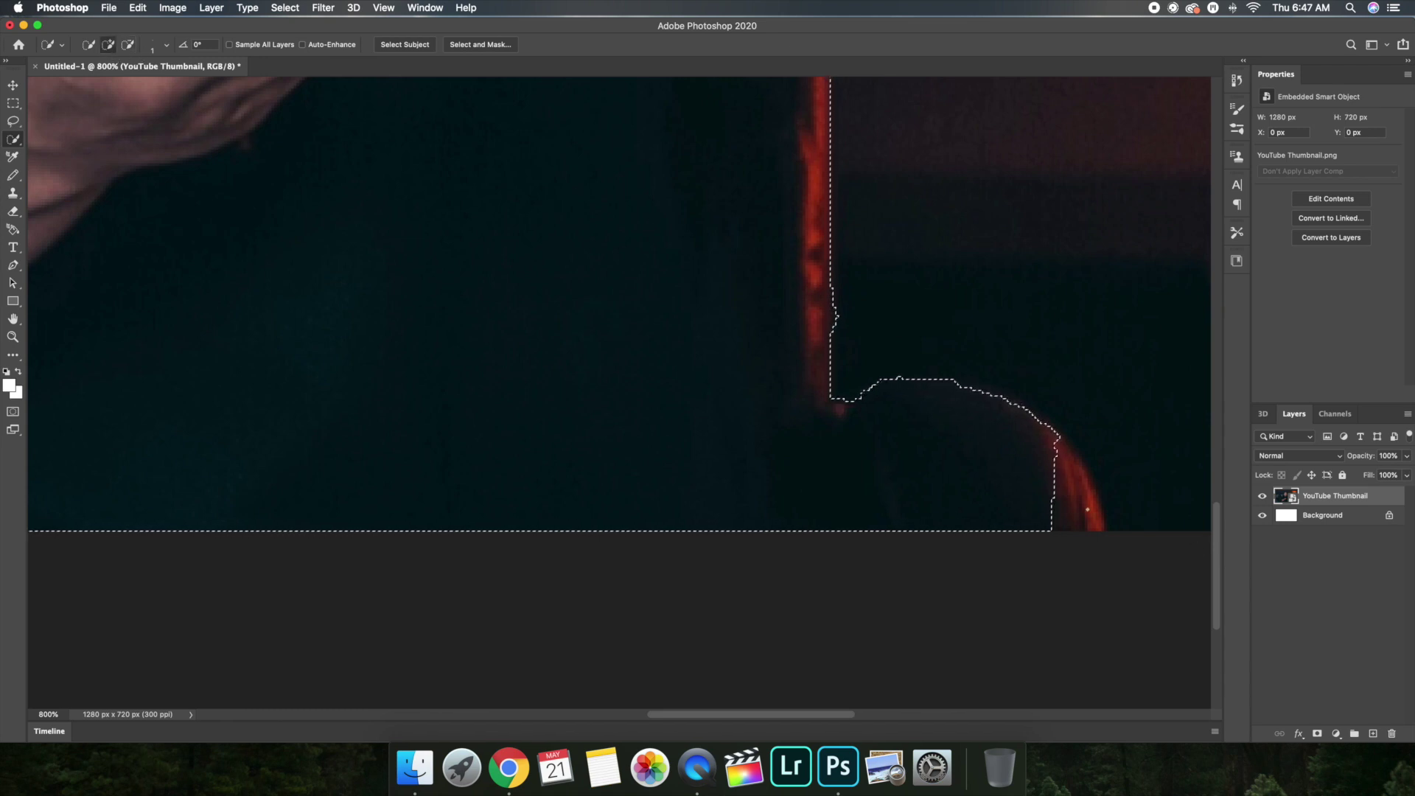
drag(1085, 527, 1059, 527)
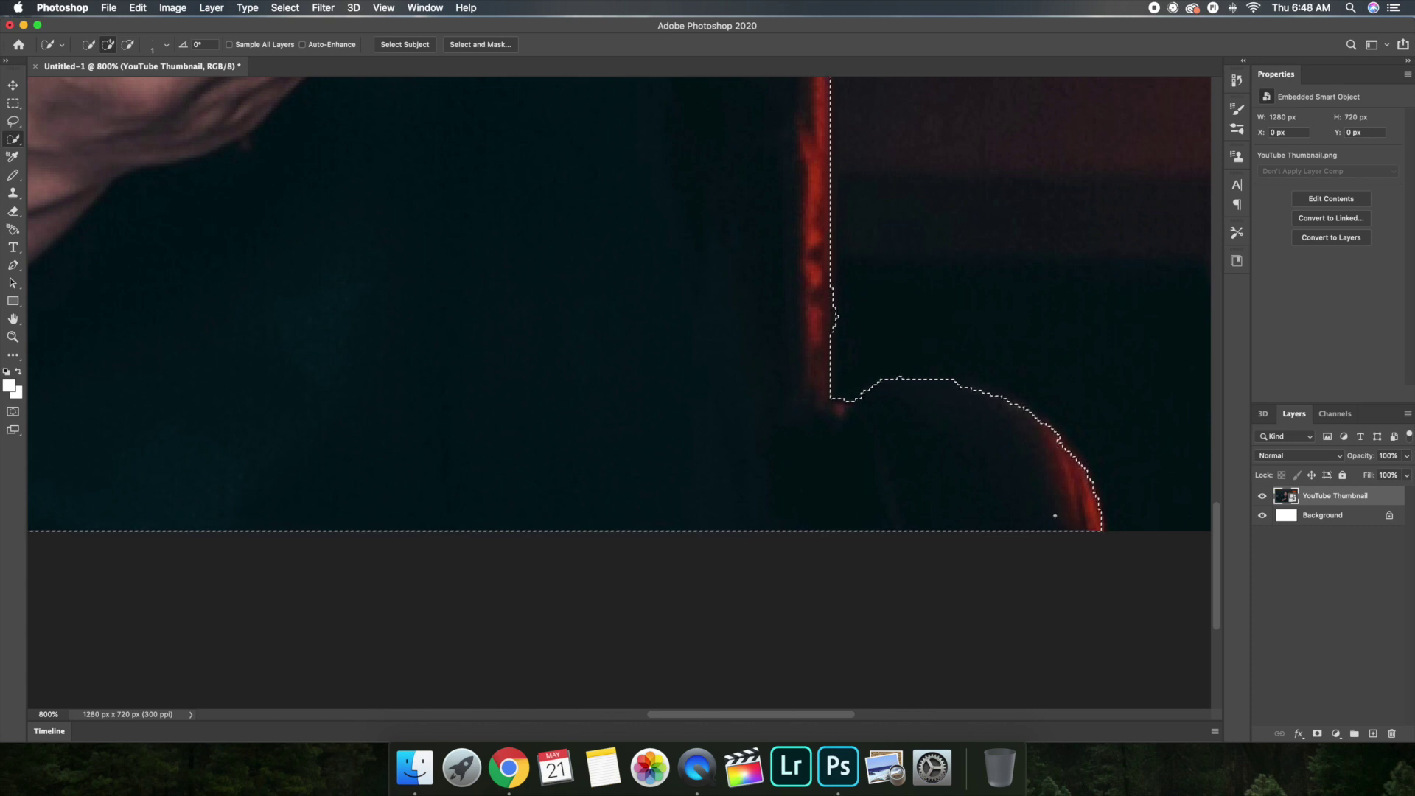
Step: Add the dark armrest beside the plant and the pale strip under the man's elbow to the selection with the Quick Selection Tool
scroll(815, 475, left, 6)
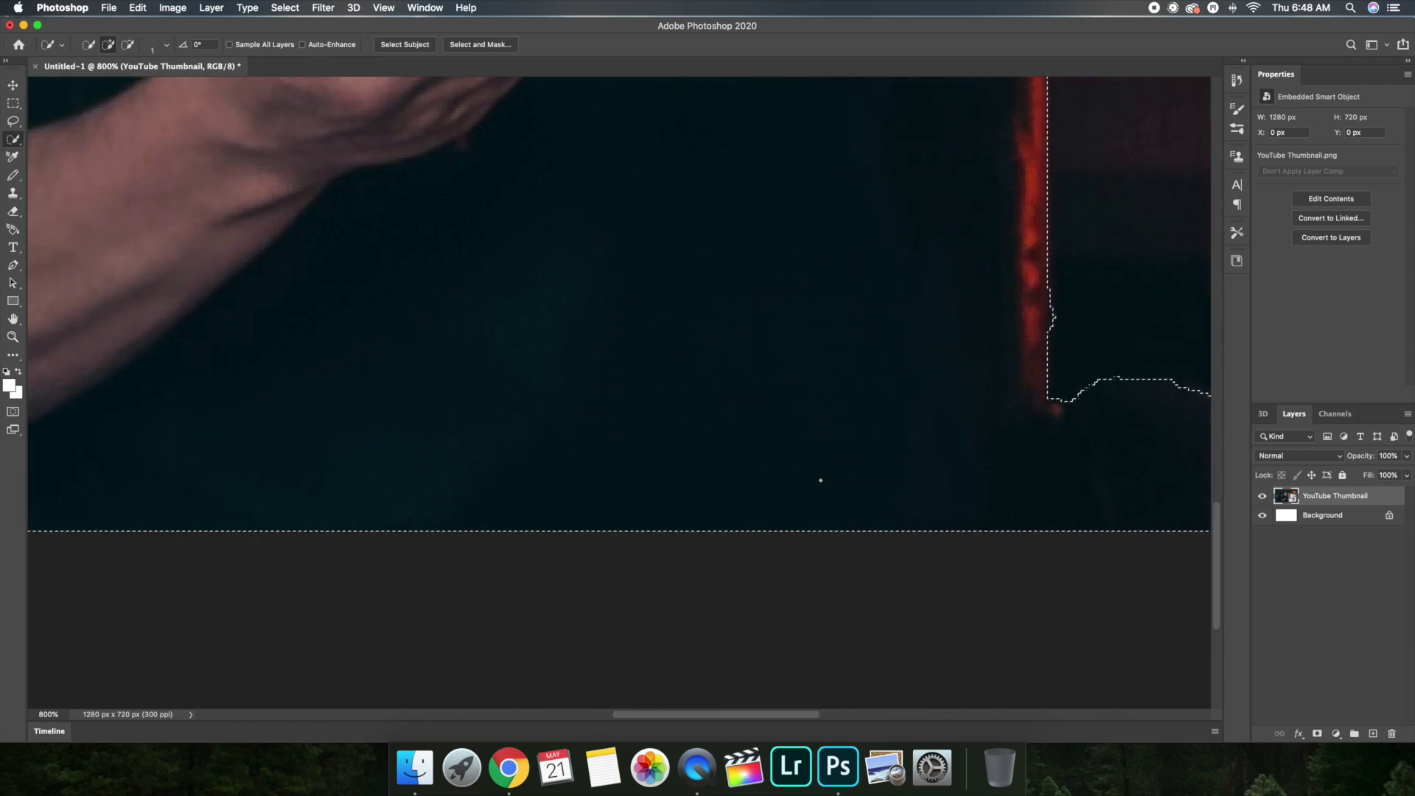
scroll(719, 469, left, 20)
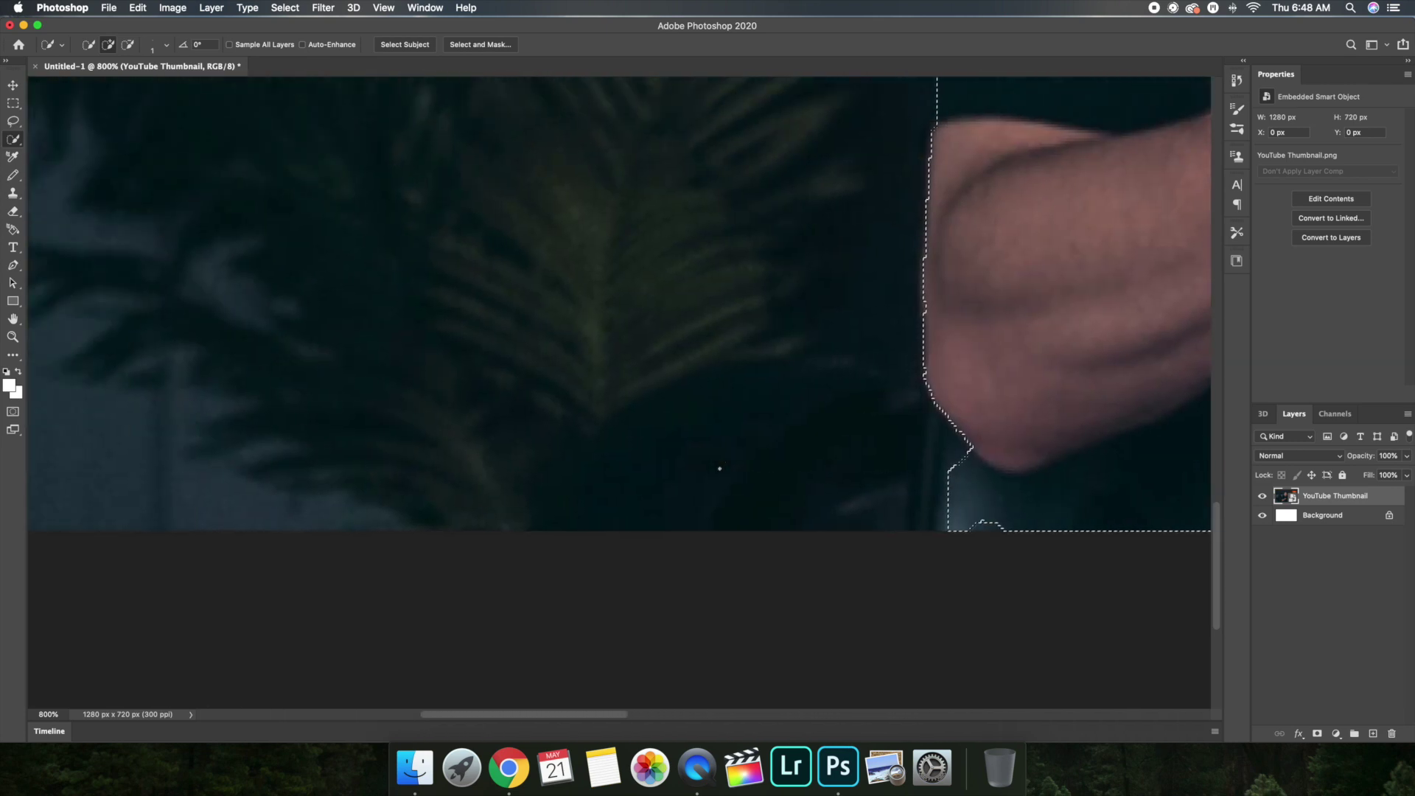
scroll(722, 469, right, 5)
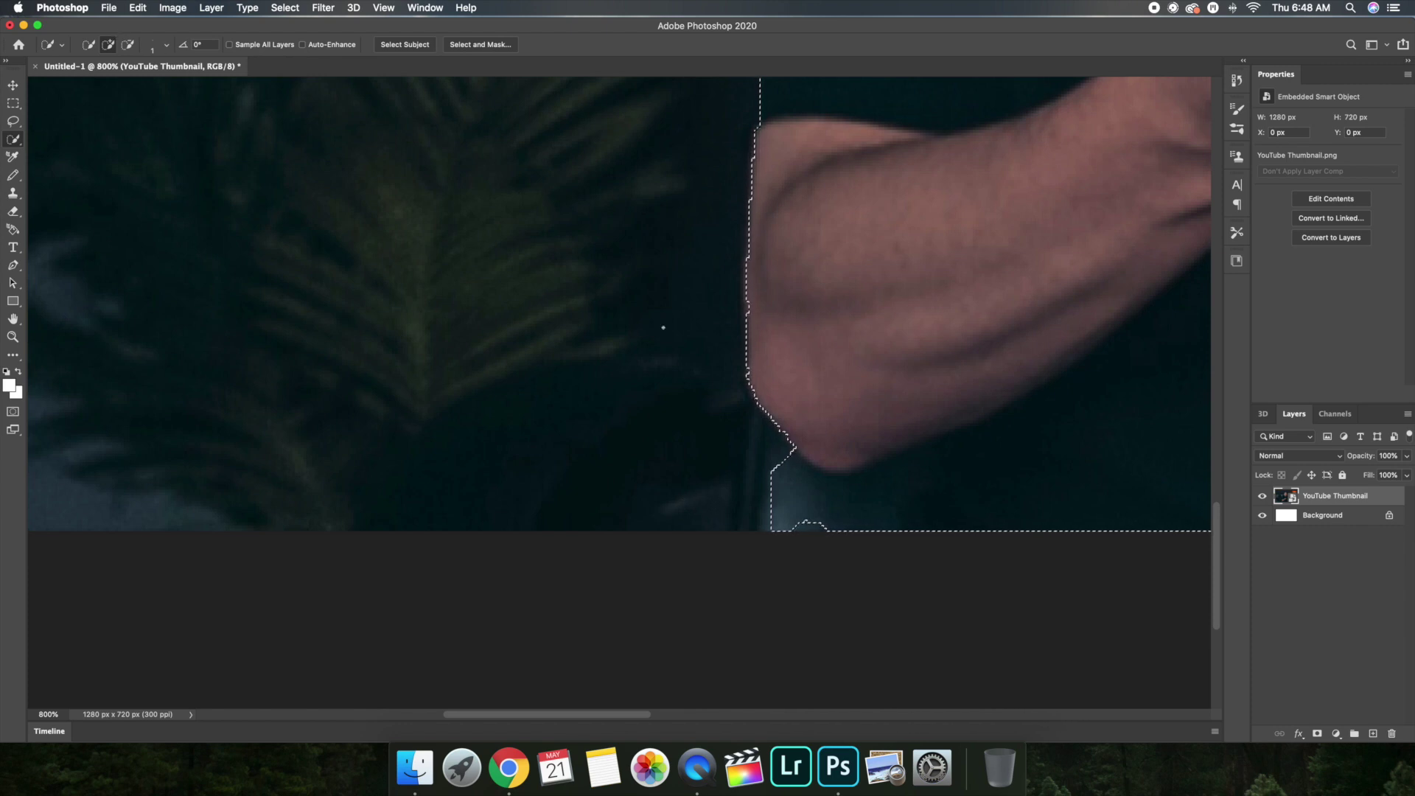
drag(763, 404, 566, 398)
drag(397, 495, 377, 524)
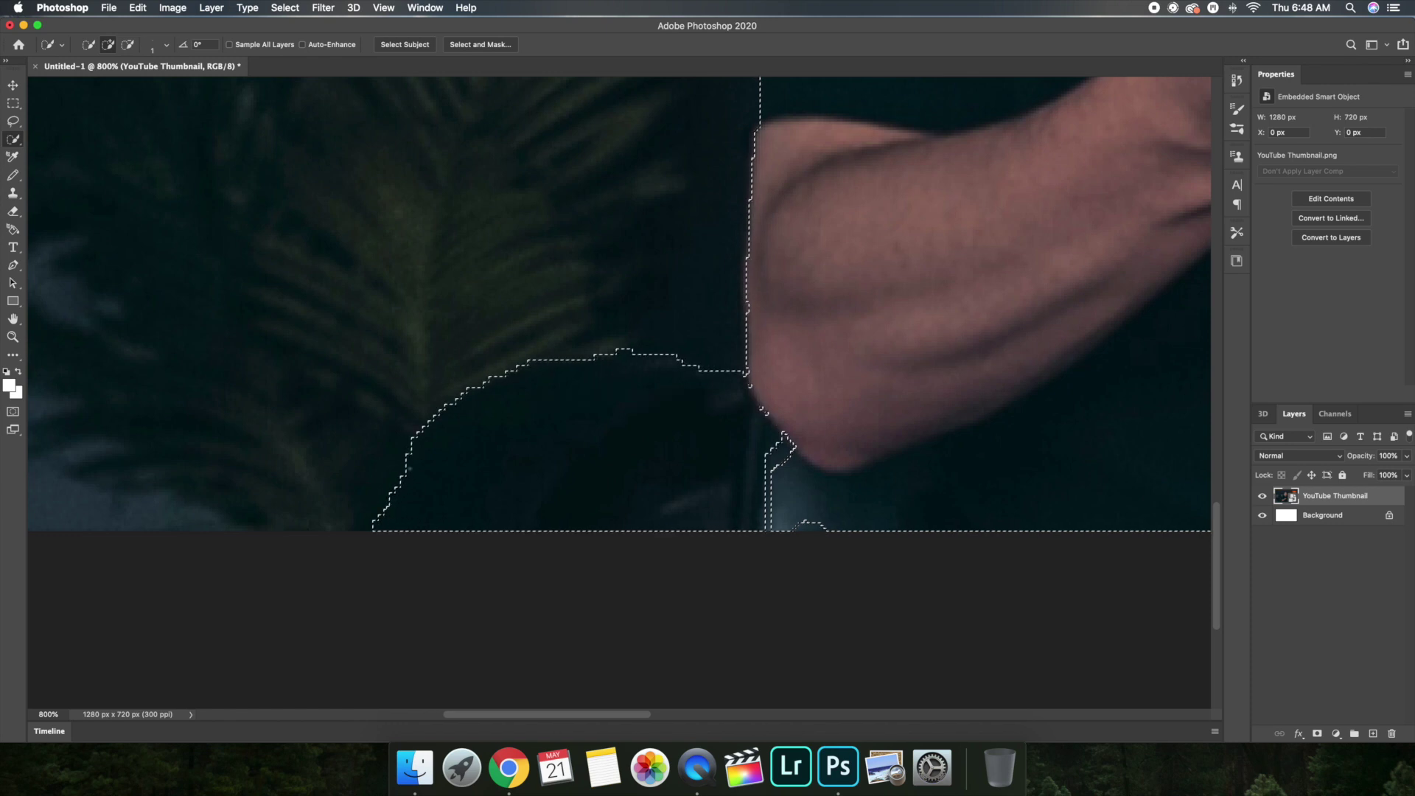
click(759, 389)
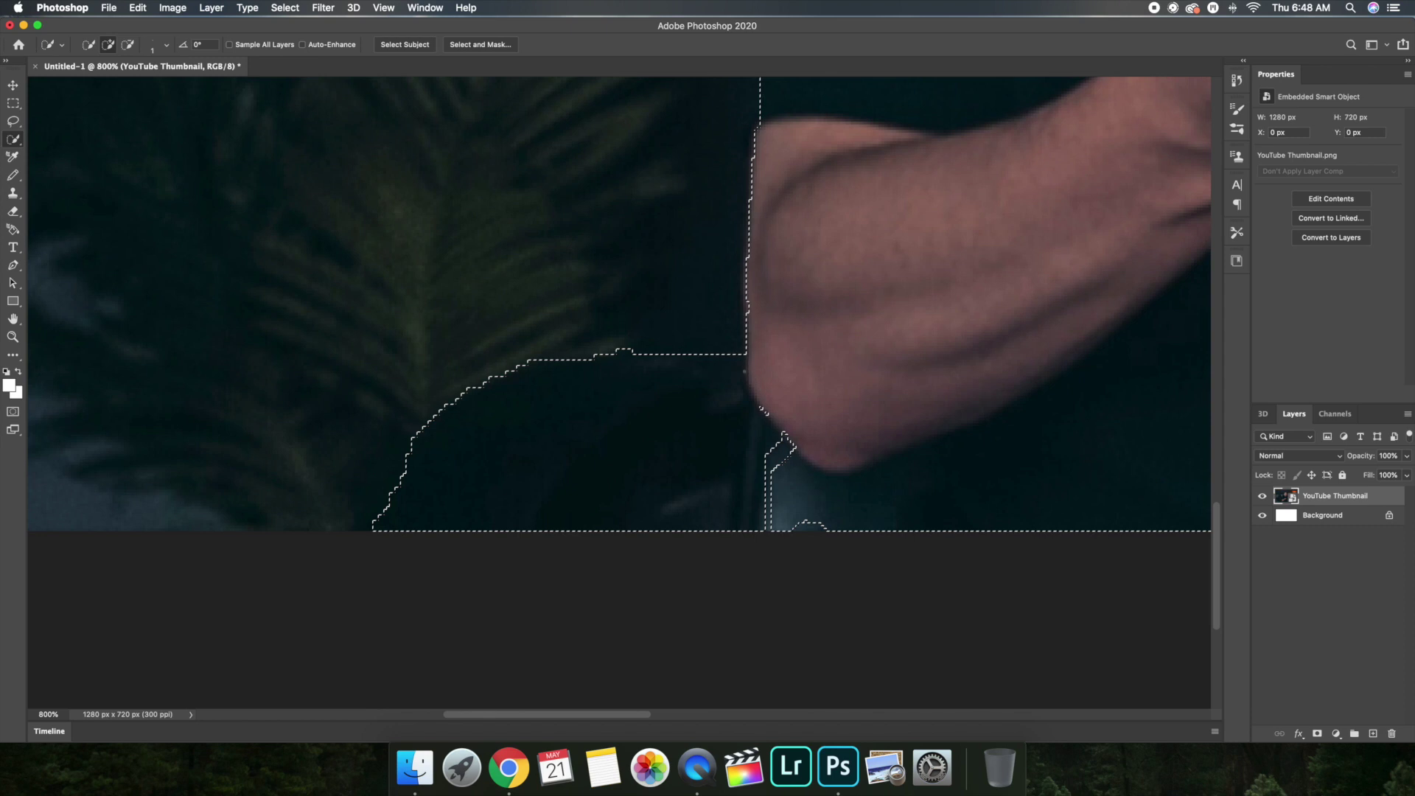
click(777, 478)
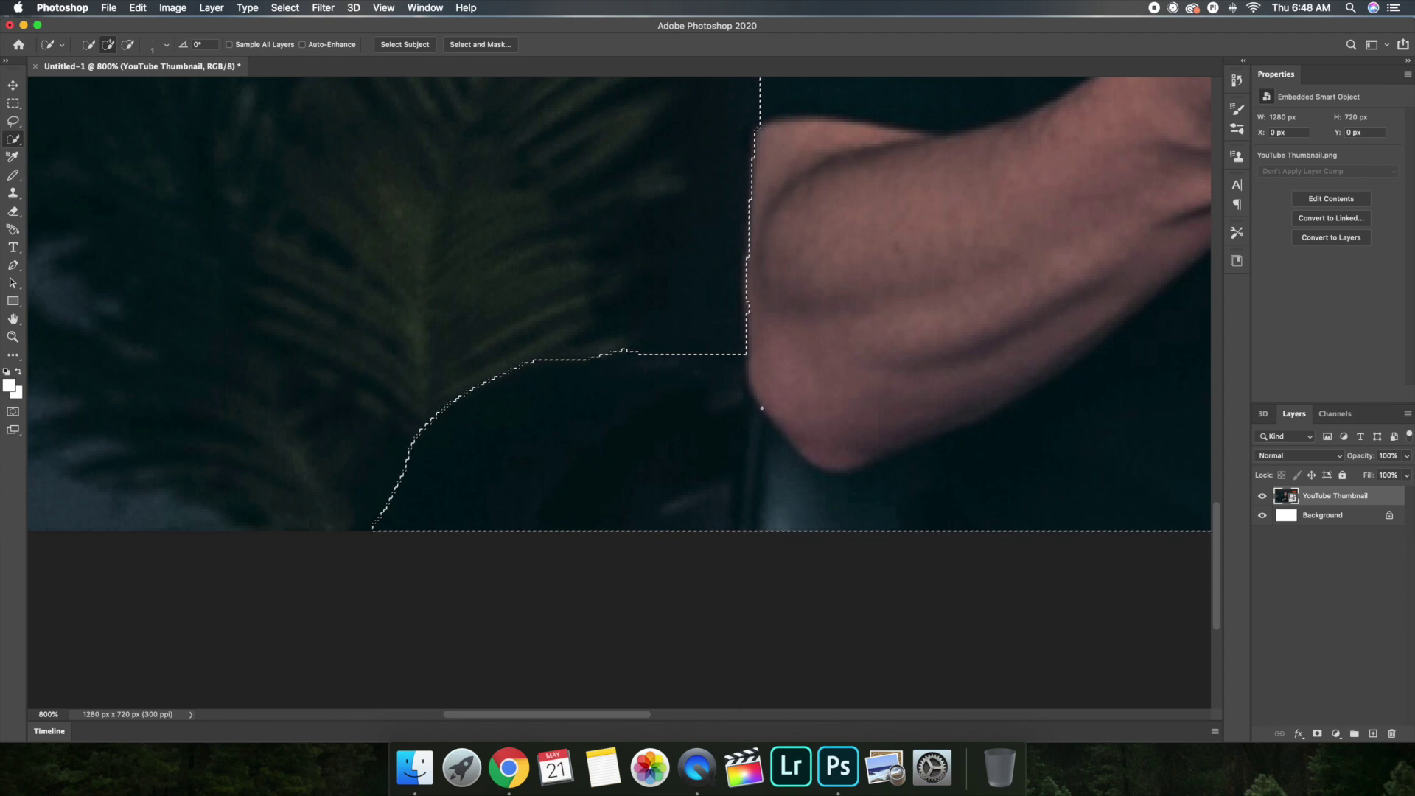
Step: Clean up the selection between the phone's inner edge and the shirt so that the thumb and palm are fully included
scroll(847, 409, right, 5)
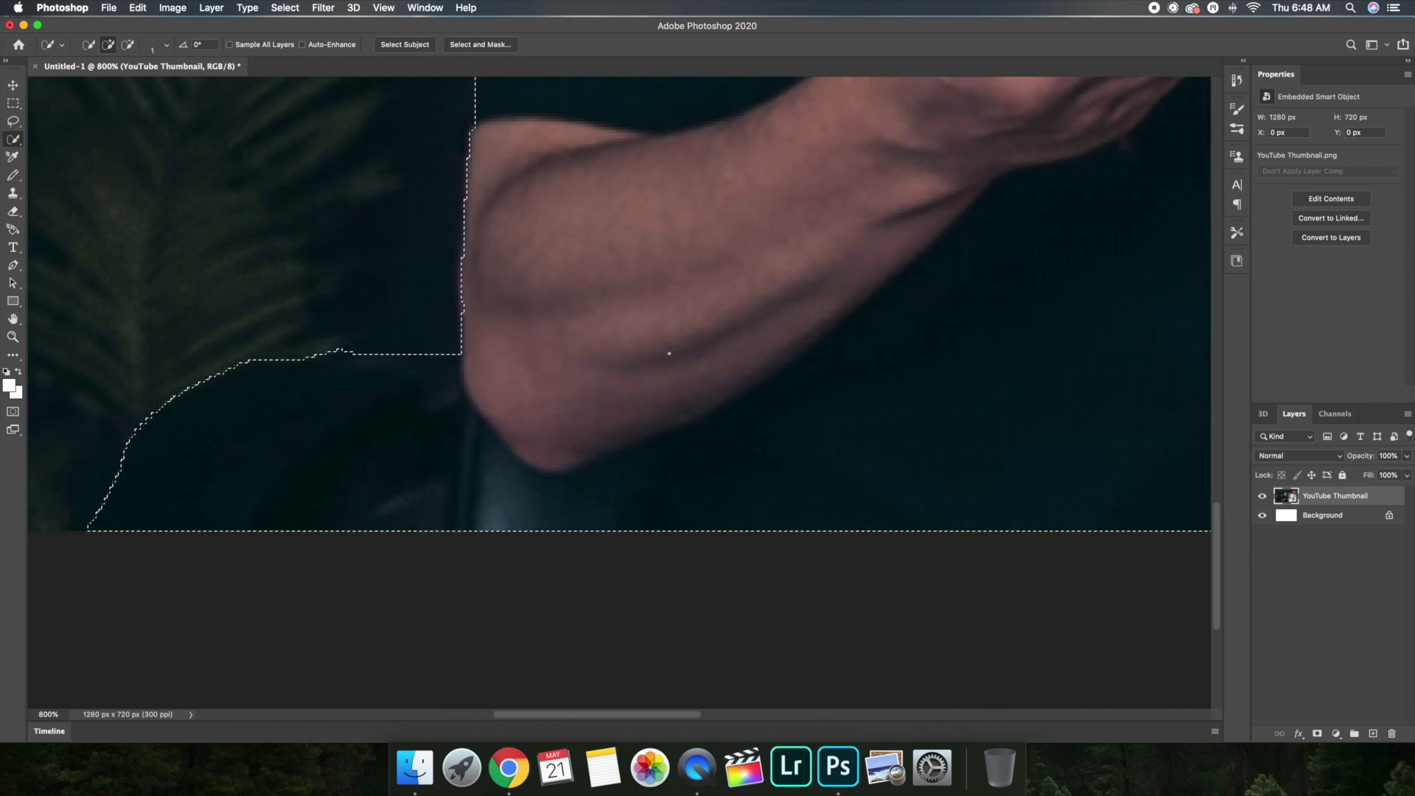
key(super+minus)
key(super+minus)
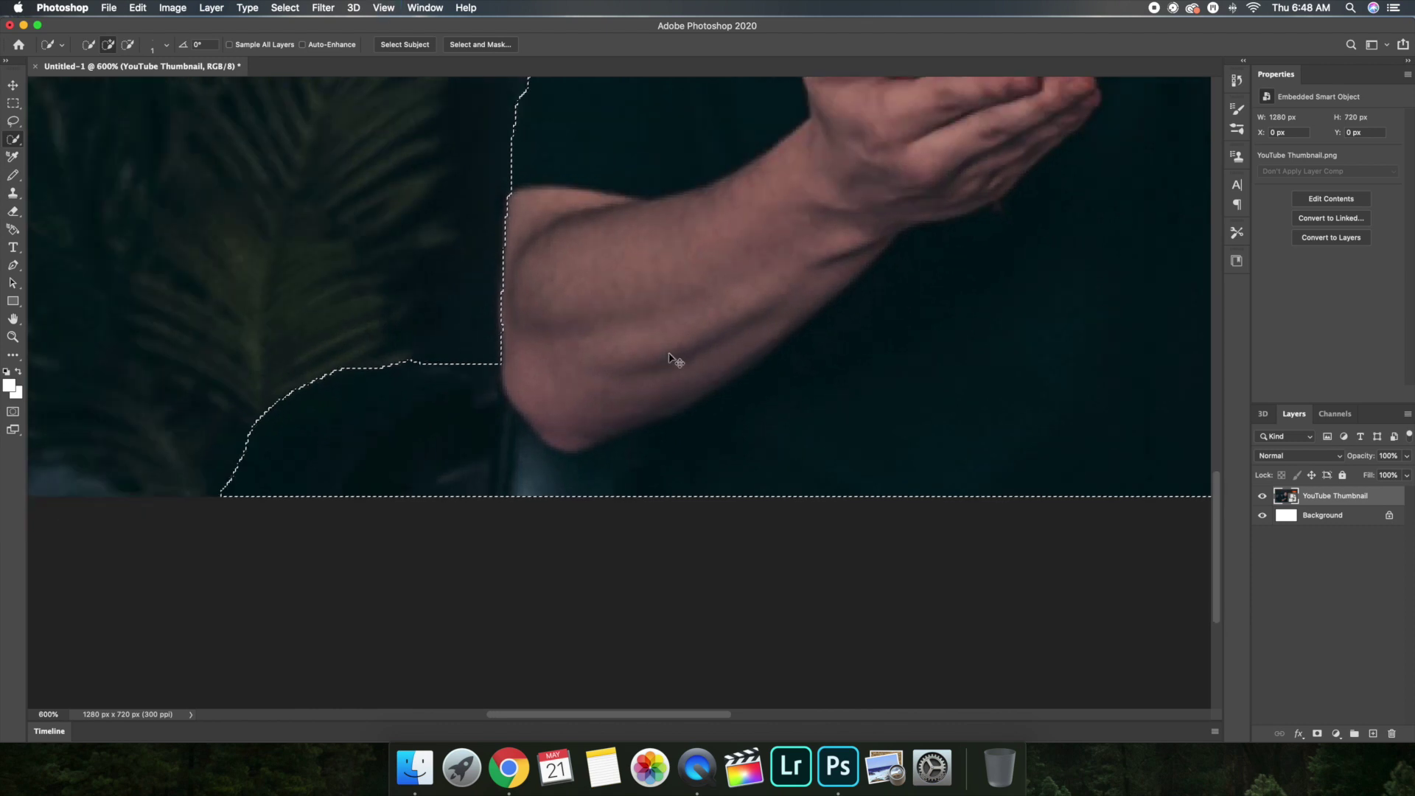
key(super+minus)
key(super+h)
key(super+minus)
key(super+minus)
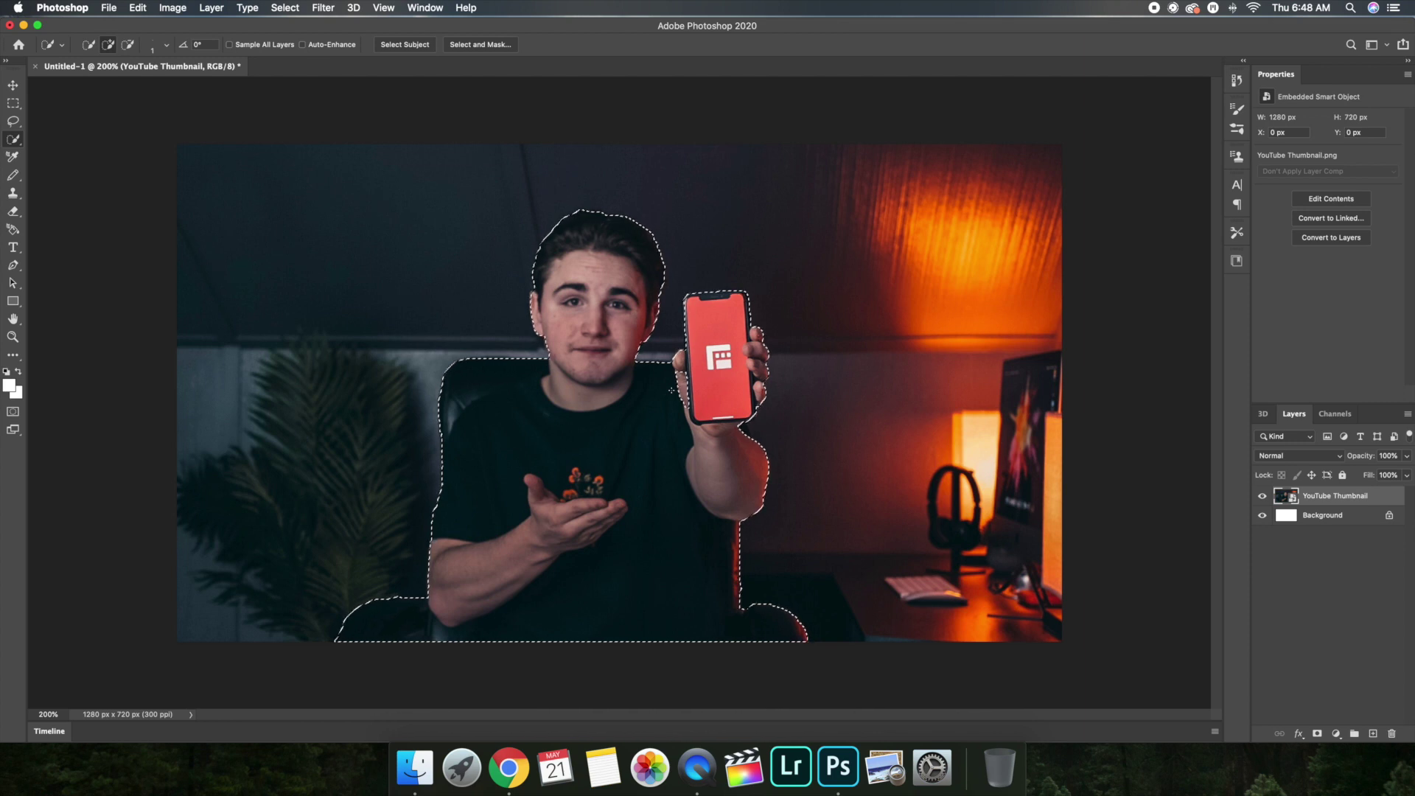
key(super+equal)
key(super+equal)
key(super+equal)
key(super+equal)
key(super+equal)
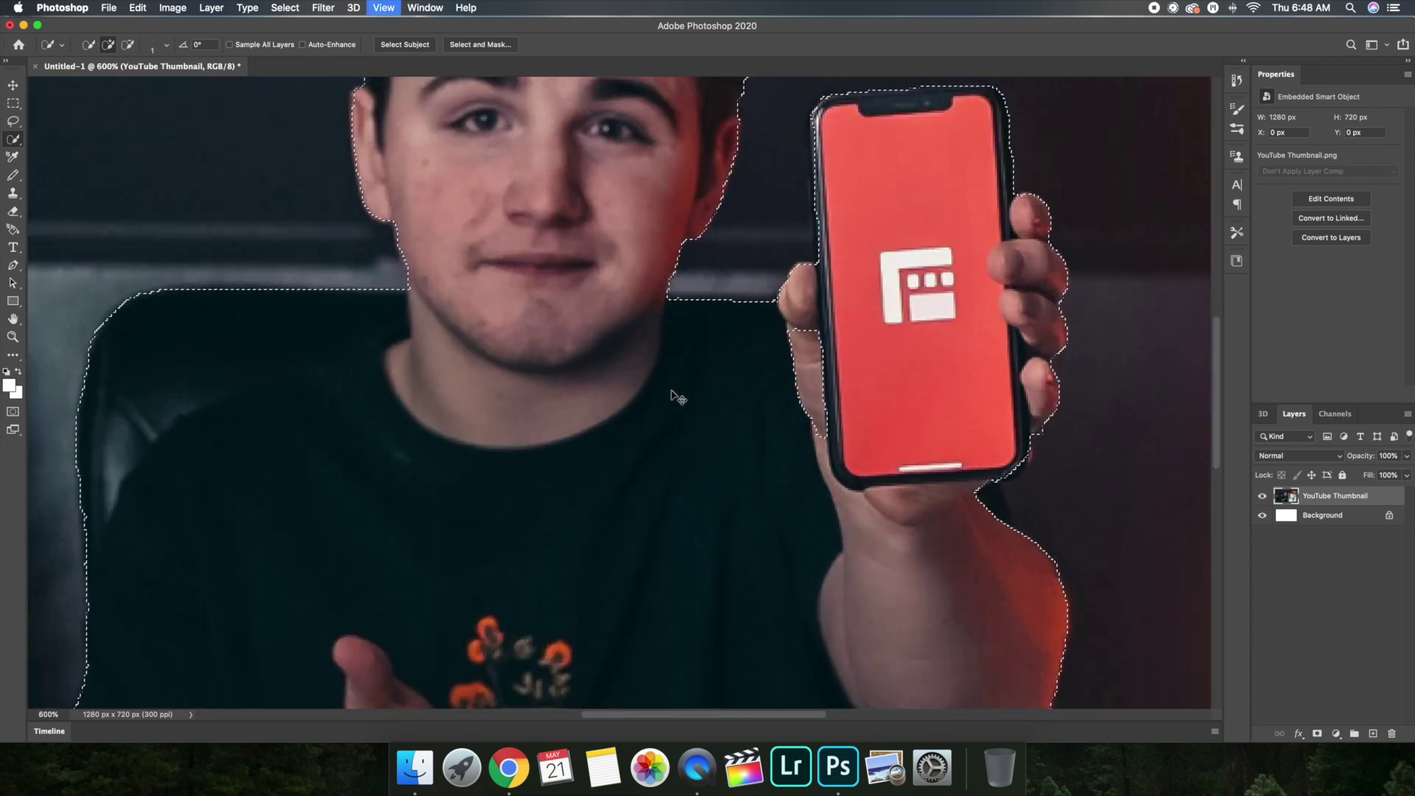
key(super+equal)
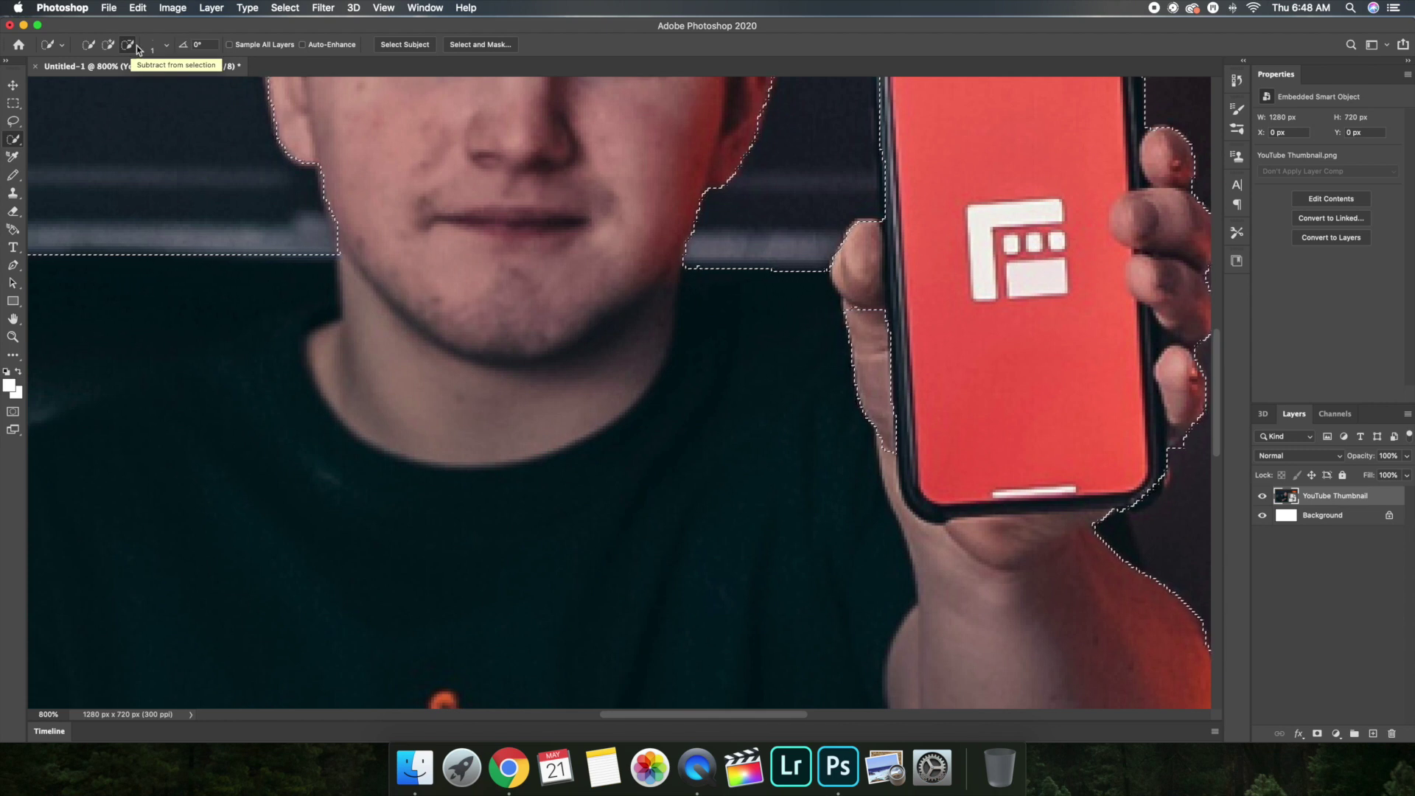
click(136, 45)
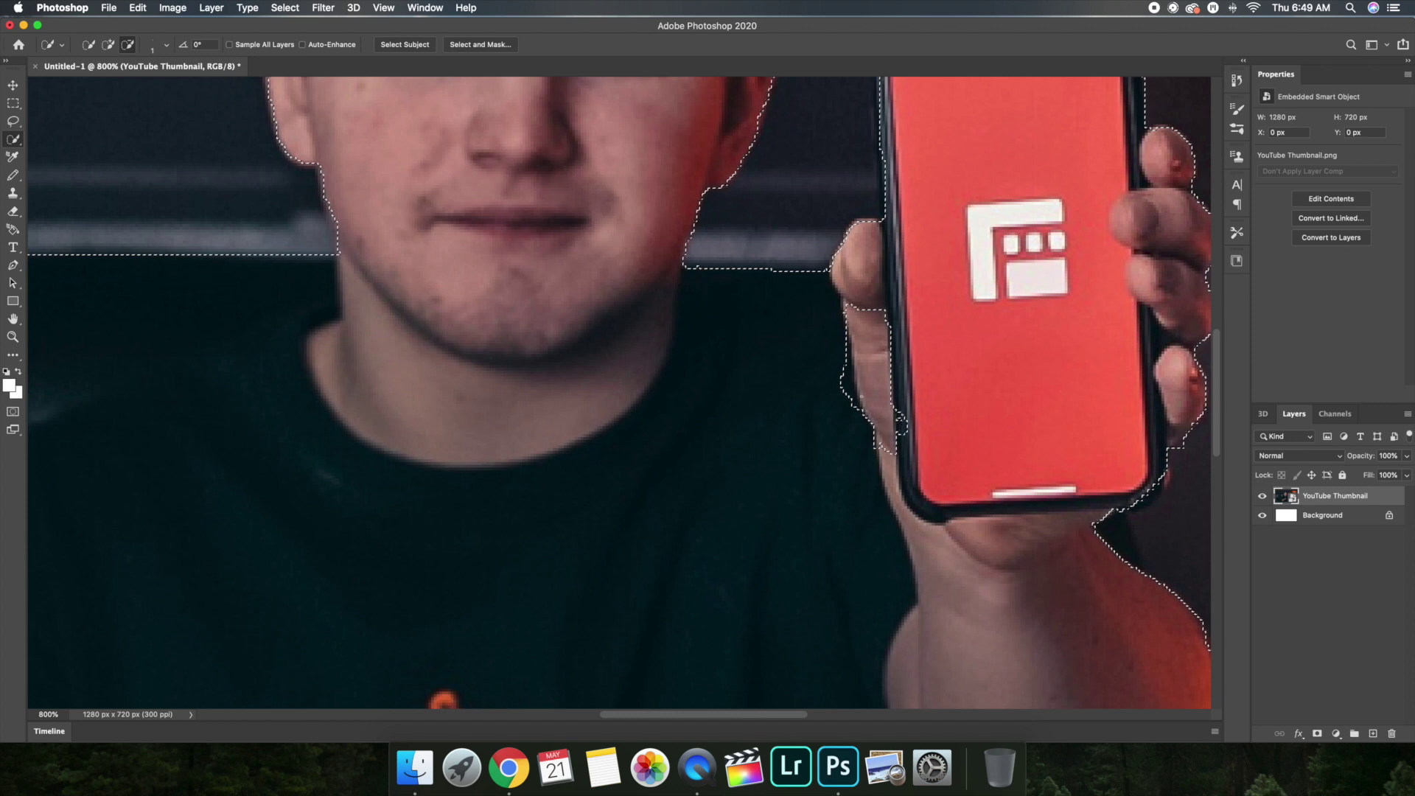
click(107, 44)
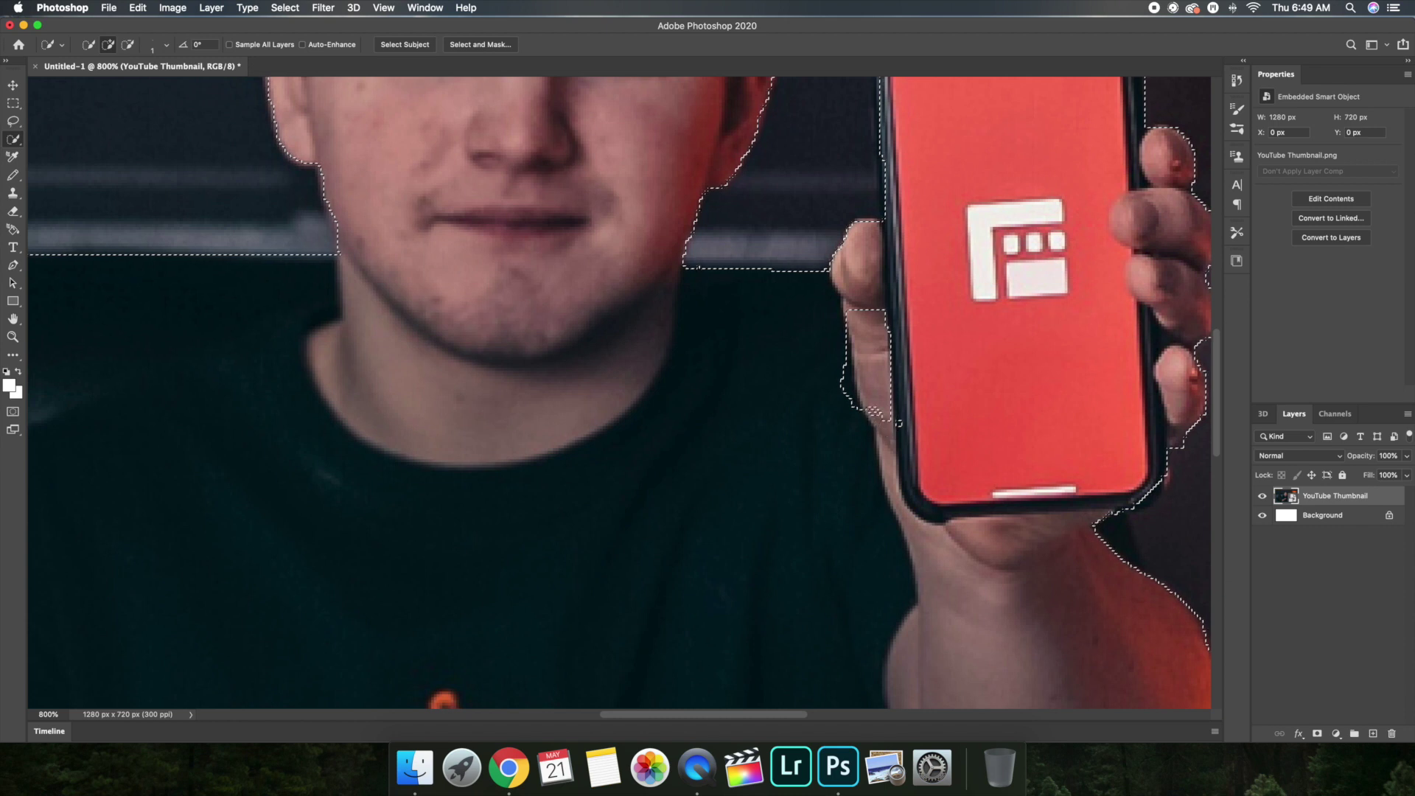
click(884, 411)
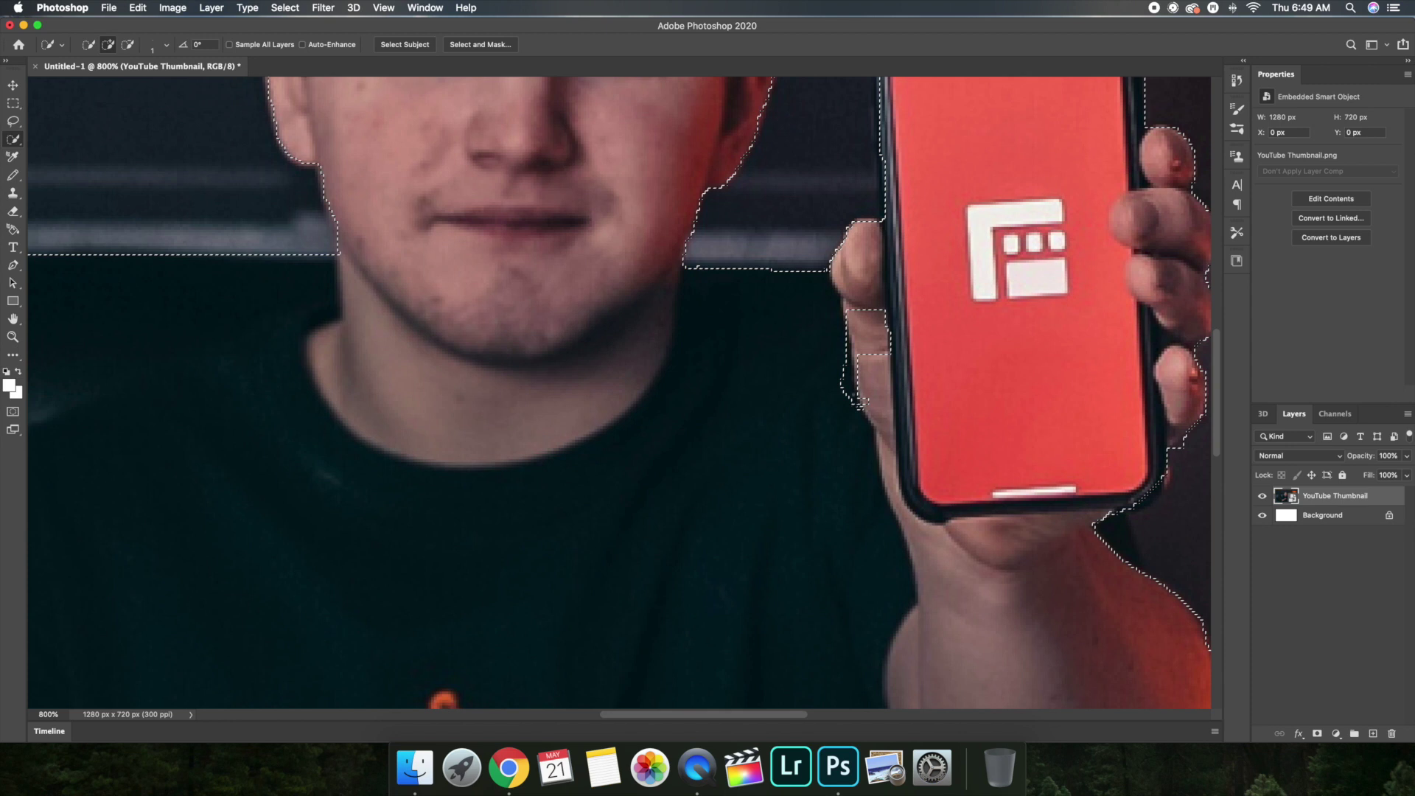
alt+click(856, 401)
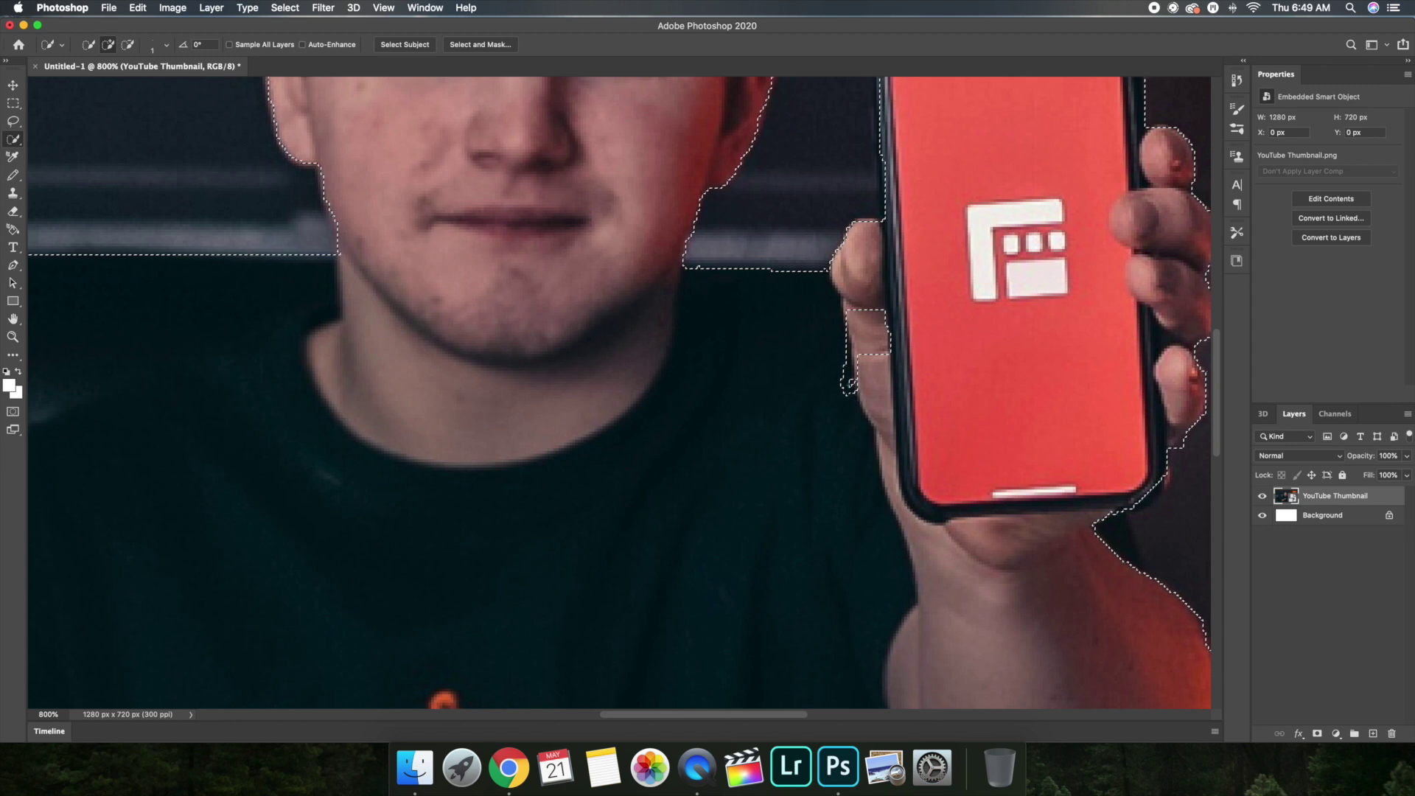
alt+click(848, 374)
alt+click(857, 333)
alt+click(844, 368)
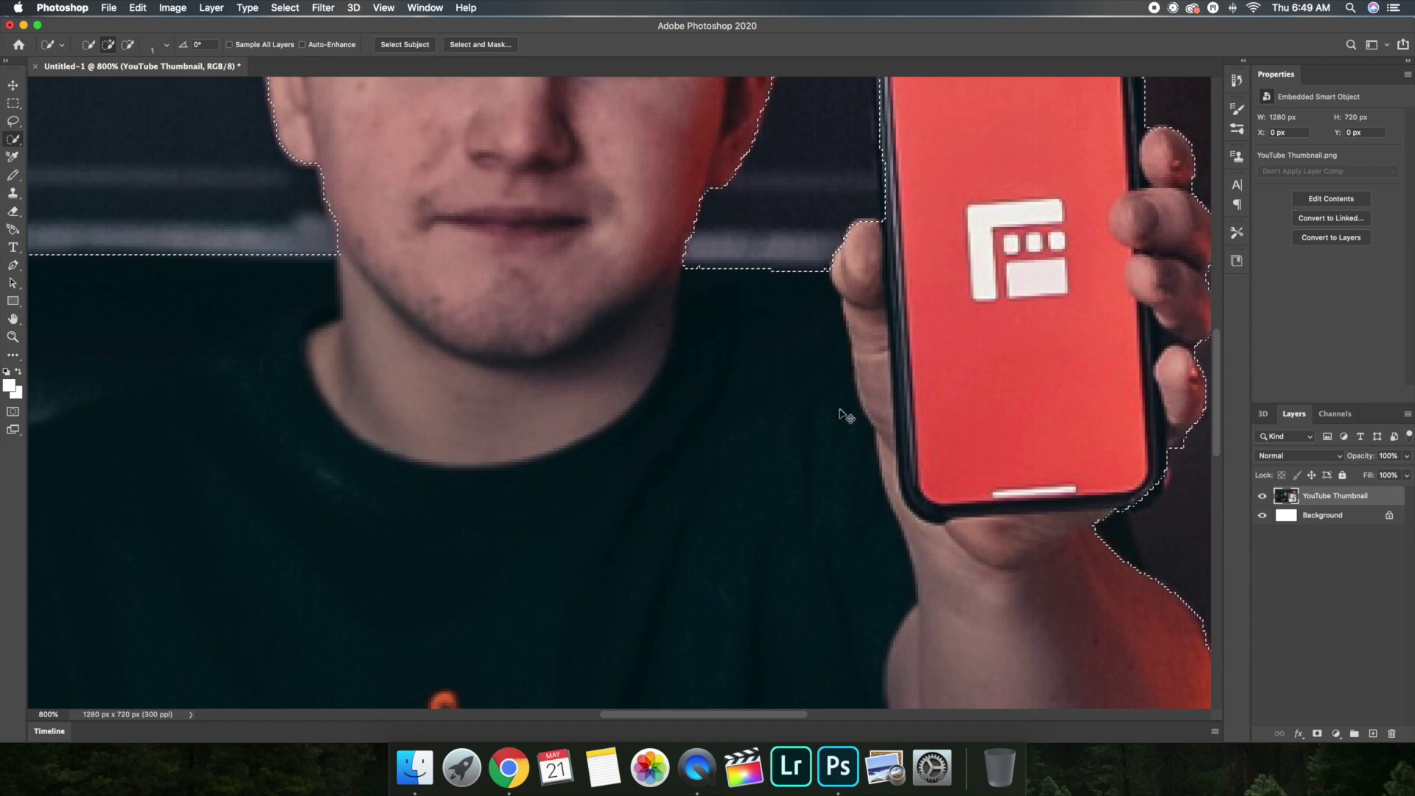
Step: Copy the selected man, chair and phone onto a new layer with Layer Via Copy
scroll(840, 414, down, 5)
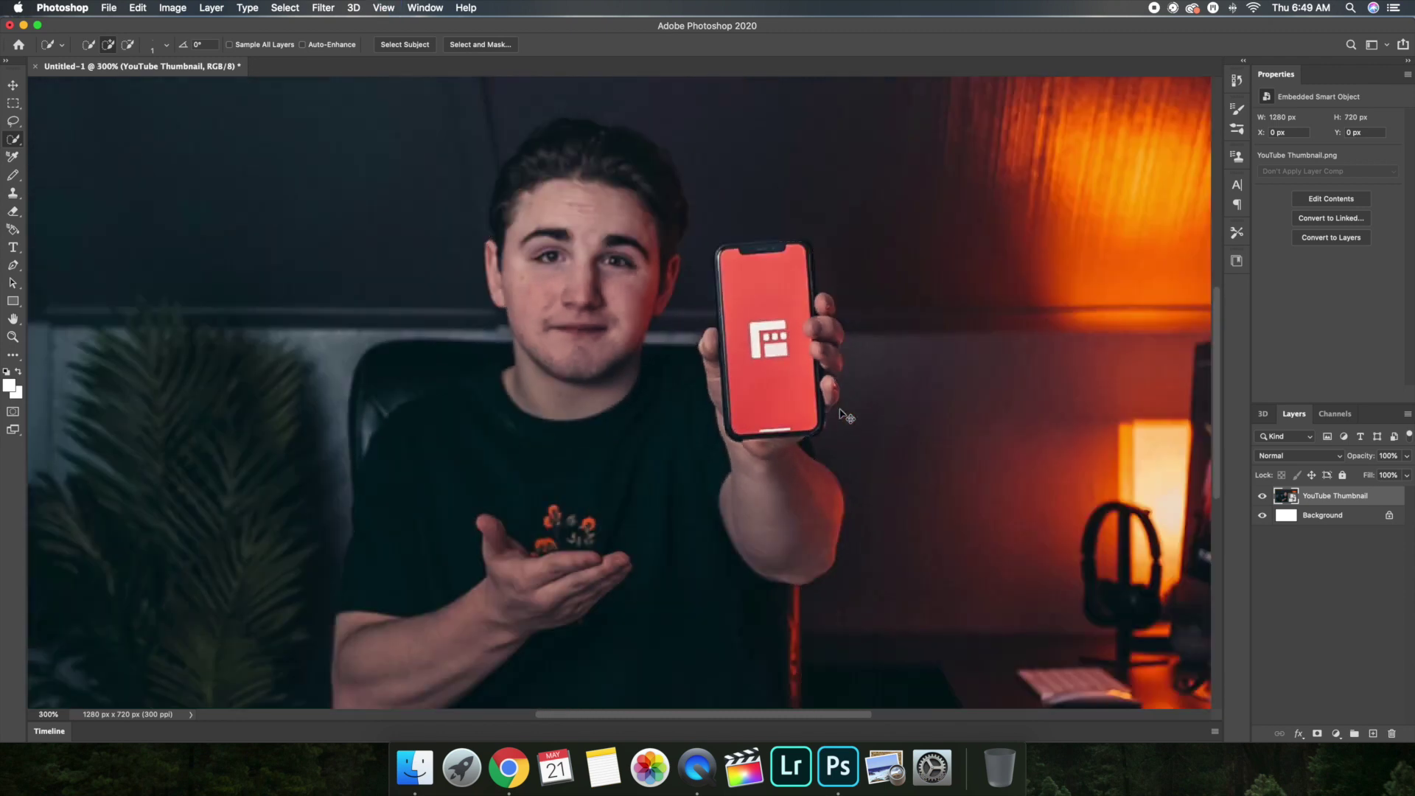
scroll(840, 414, down, 2)
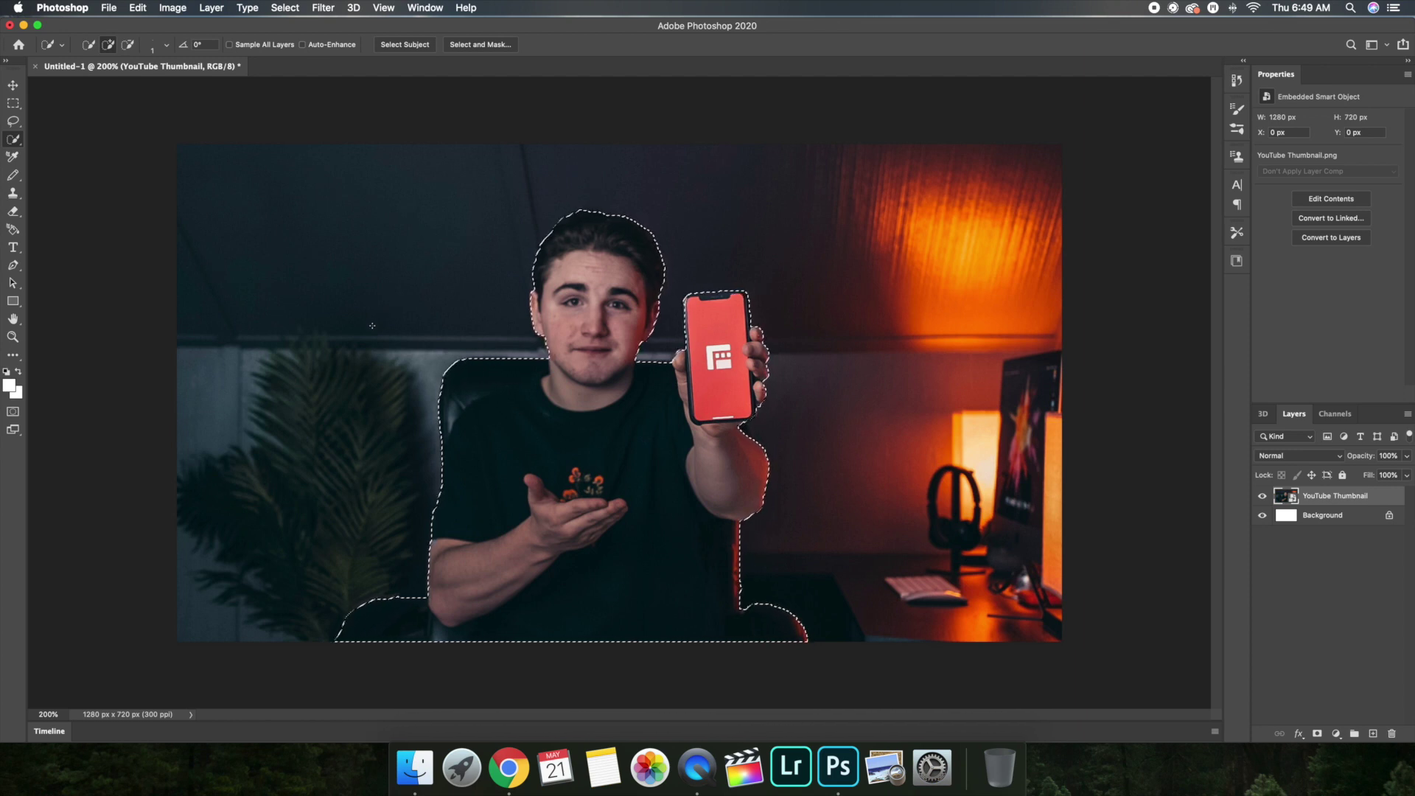
right_click(586, 419)
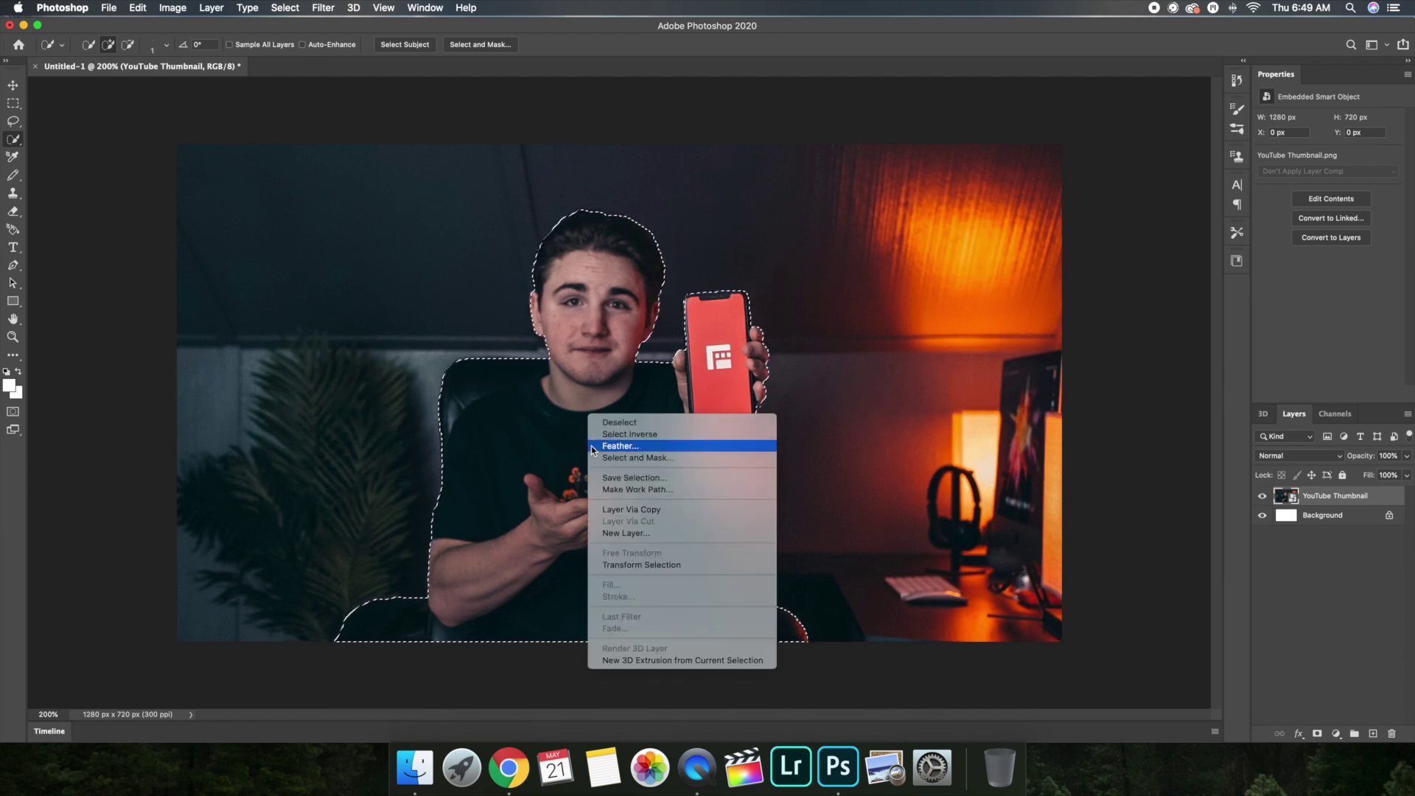
click(635, 509)
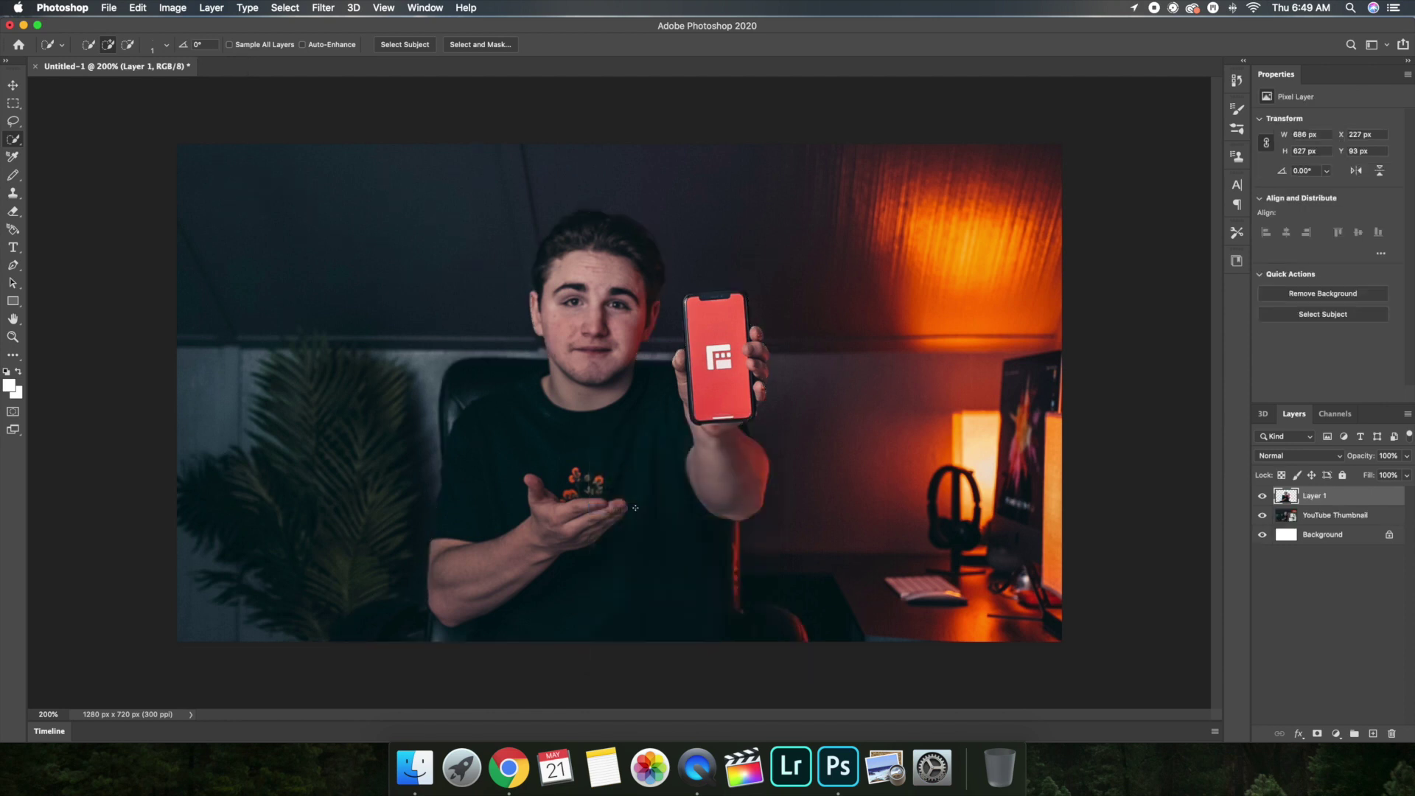
Step: Create a Solid Color fill layer in red ff0000 and place it directly beneath the cut-out layer
click(211, 7)
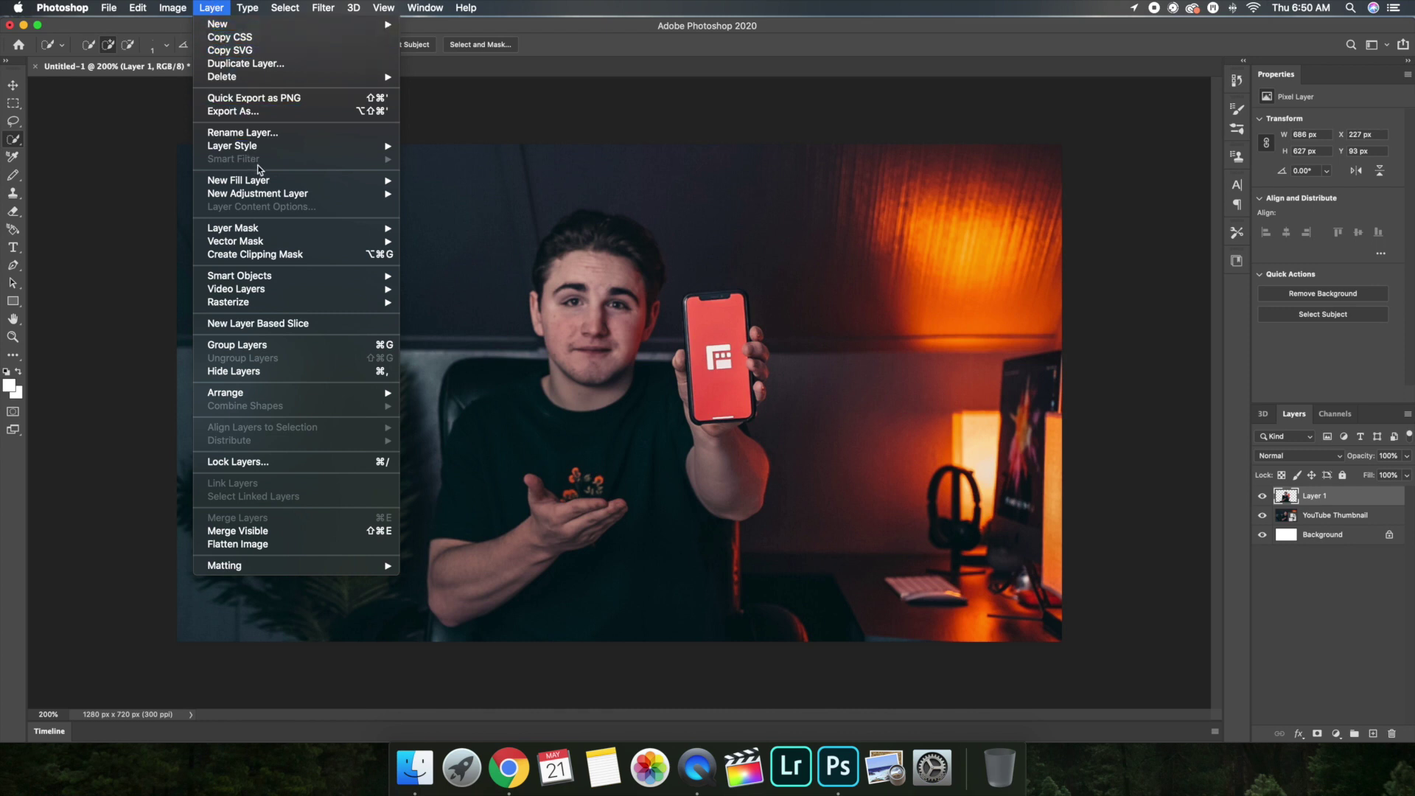
mouse_move(286, 185)
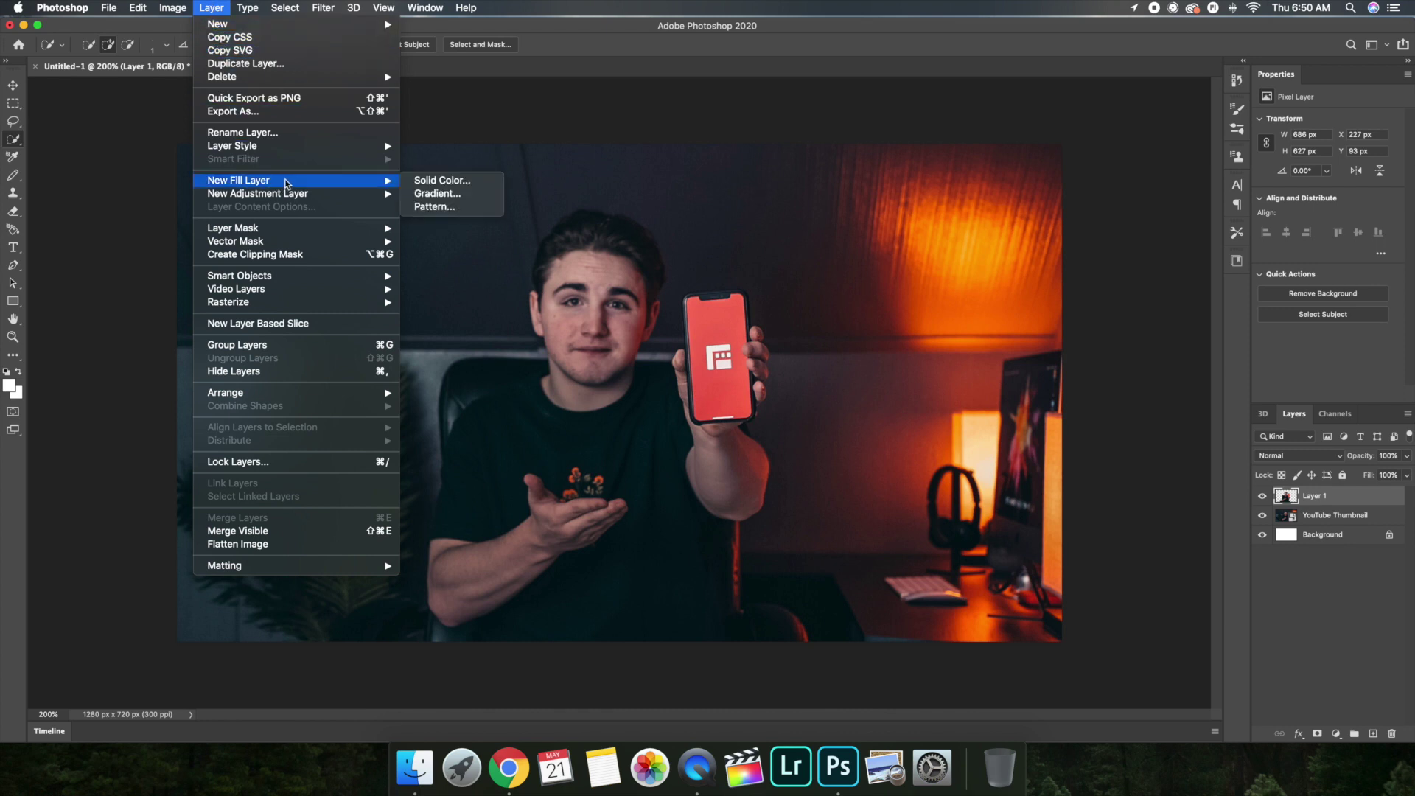
click(438, 182)
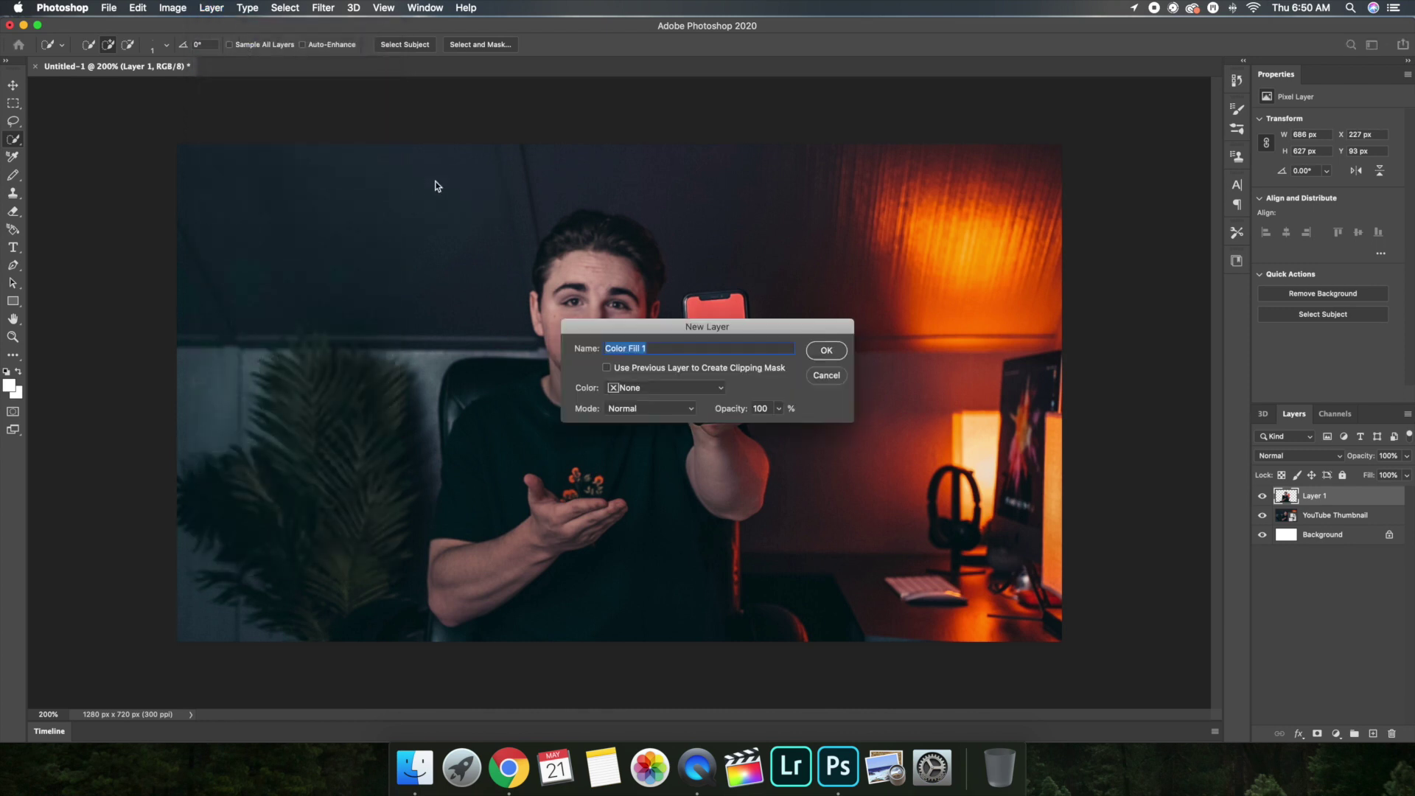
click(814, 352)
drag(677, 321, 704, 279)
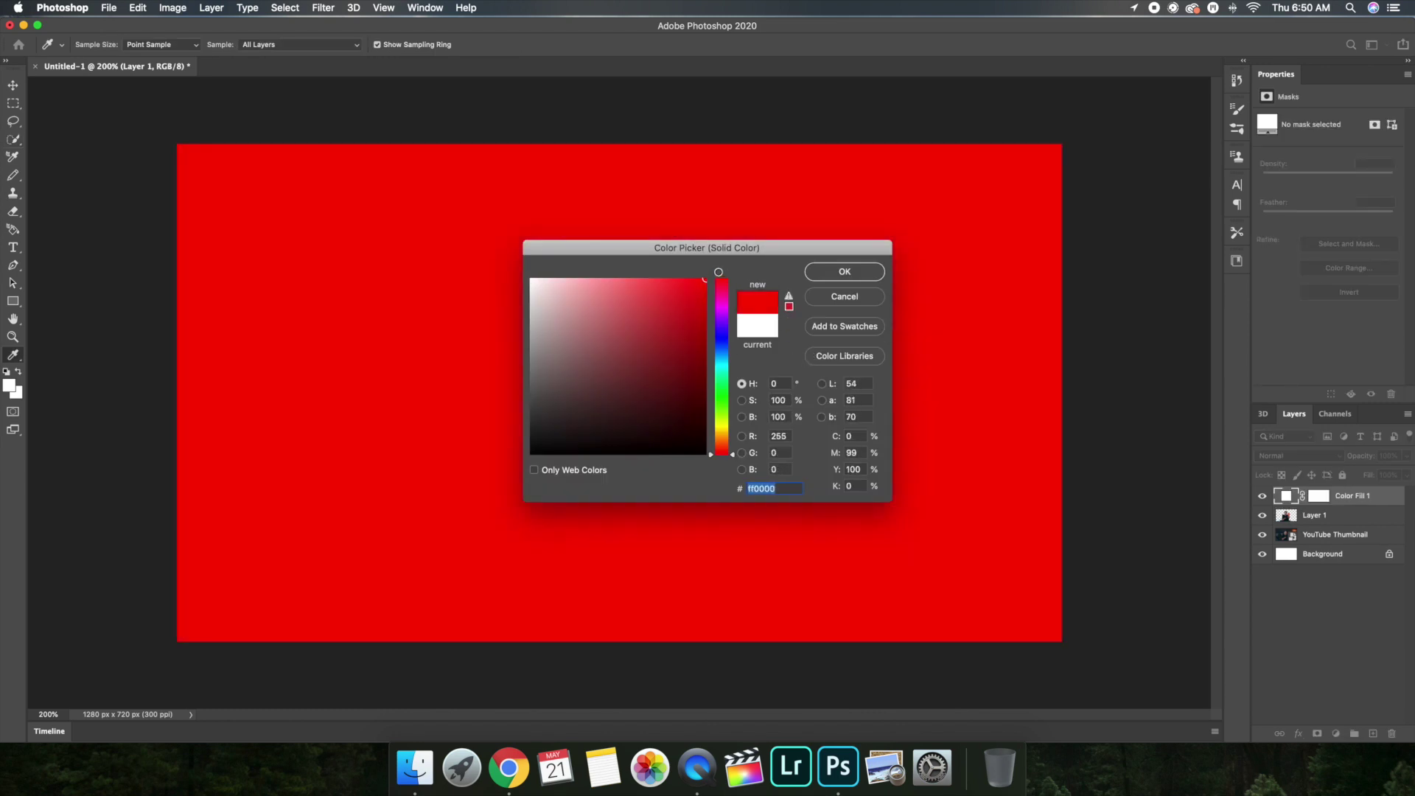
click(820, 274)
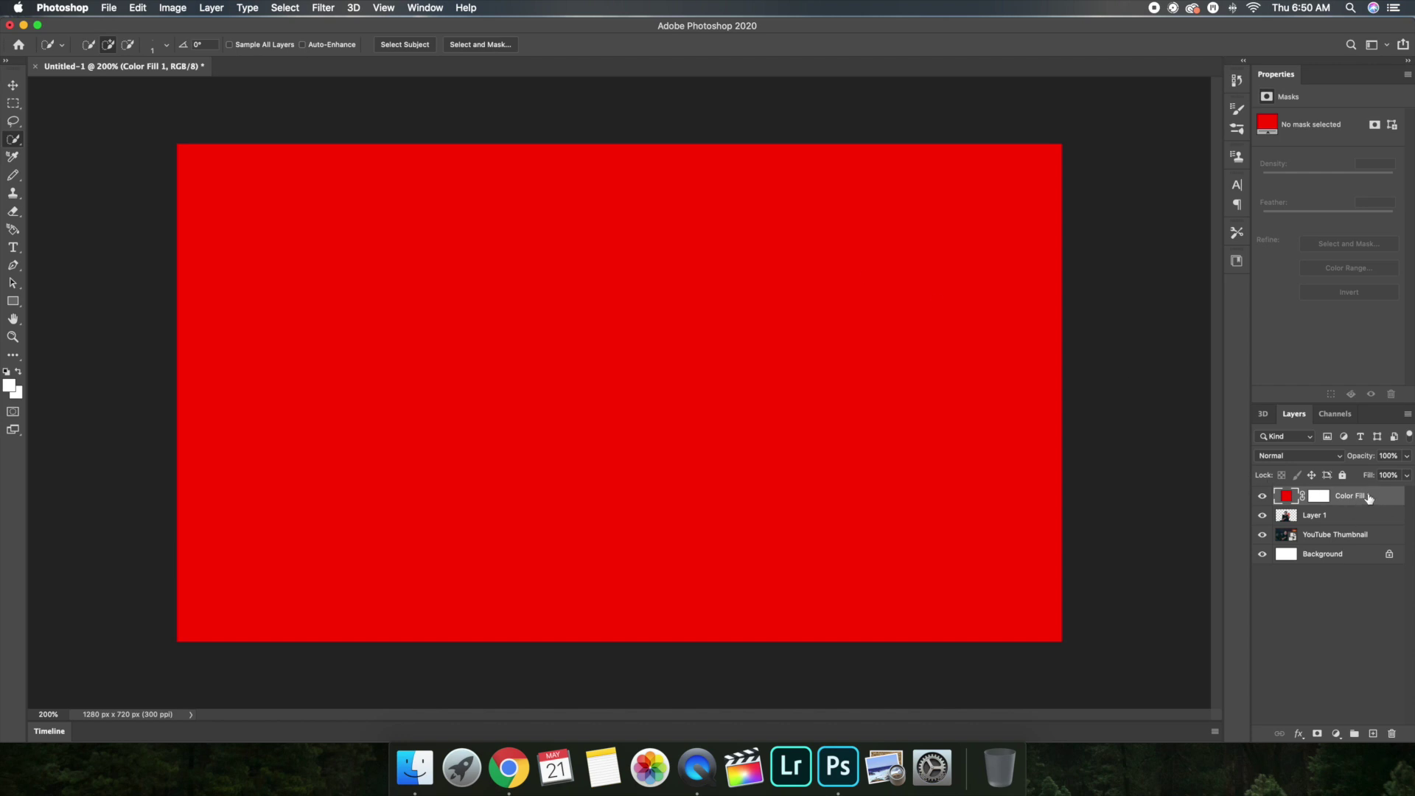
drag(1368, 497, 1365, 524)
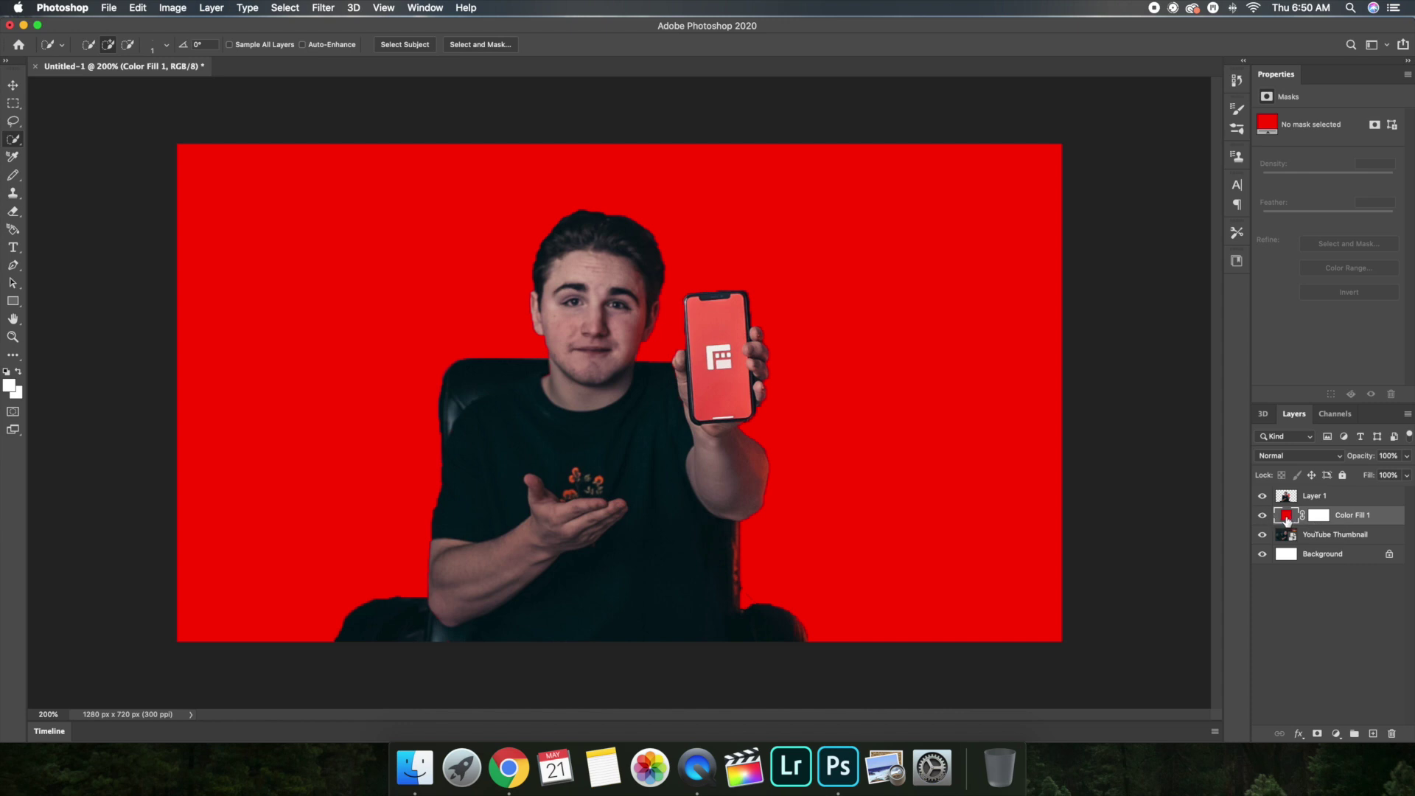
Step: Try the red fill layer at 30% opacity, and undo the opacity change
click(1406, 457)
drag(1406, 478, 1371, 477)
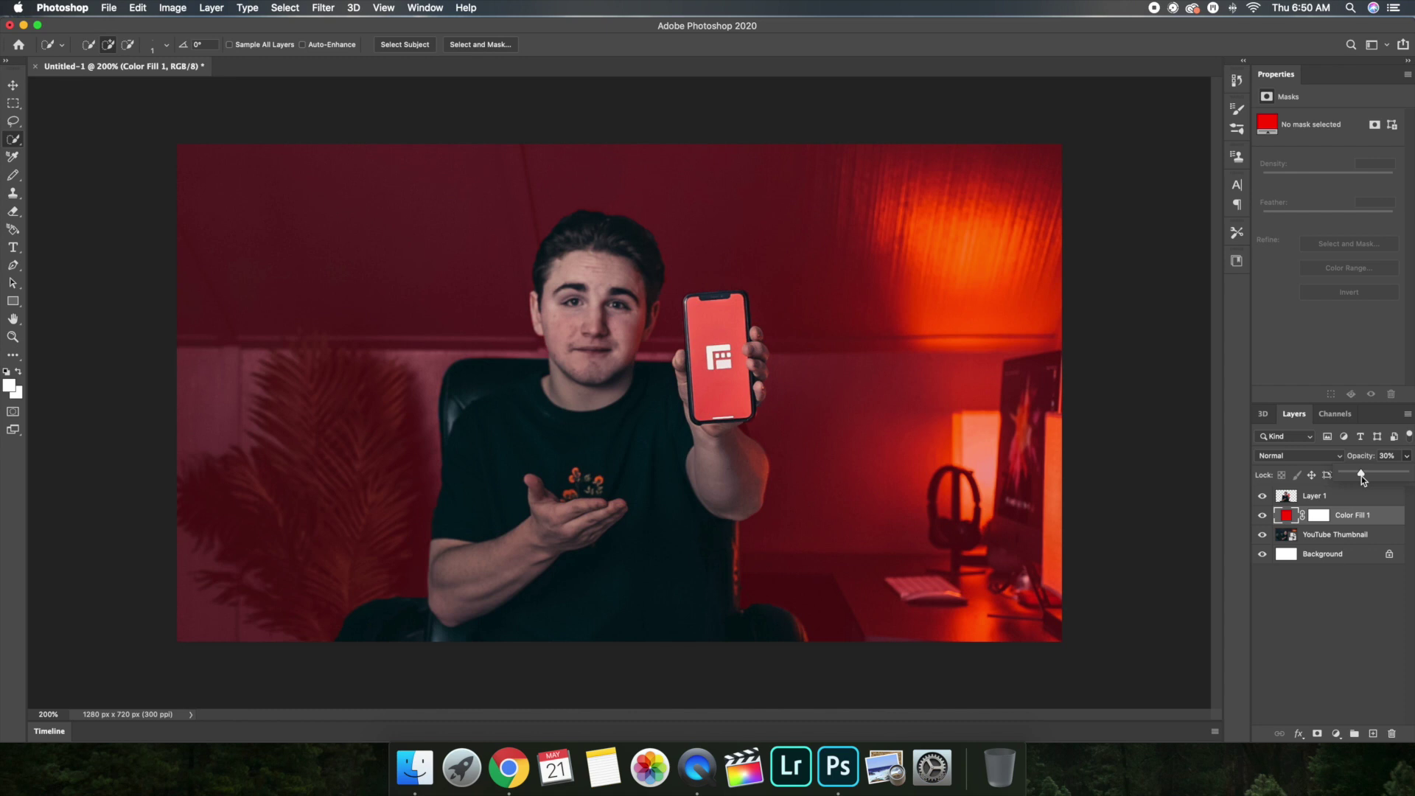
key(super+z)
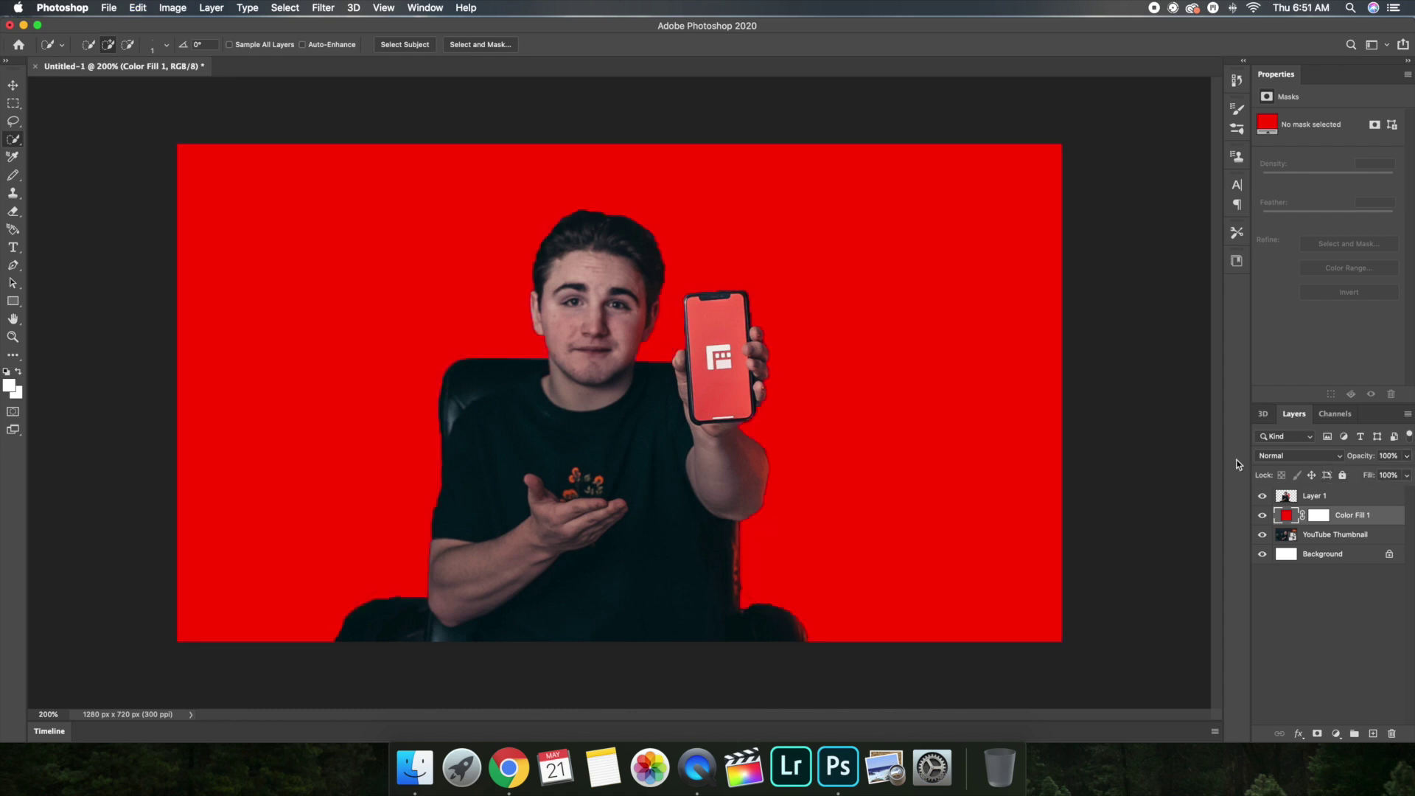
Step: Apply a drop shadow, an outer glow and a 1 px white inside stroke to the cut-out layer of the man
right_click(1323, 499)
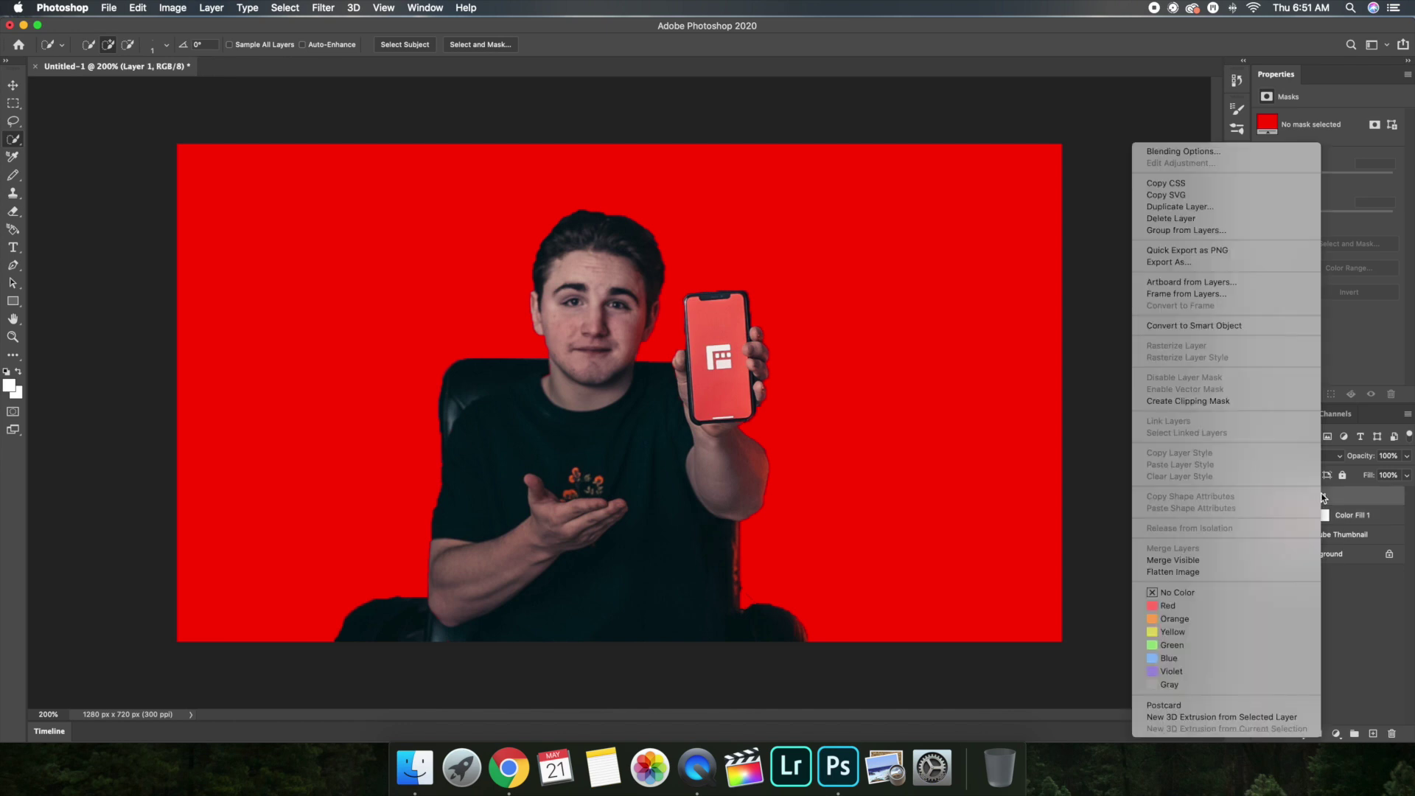
click(1151, 151)
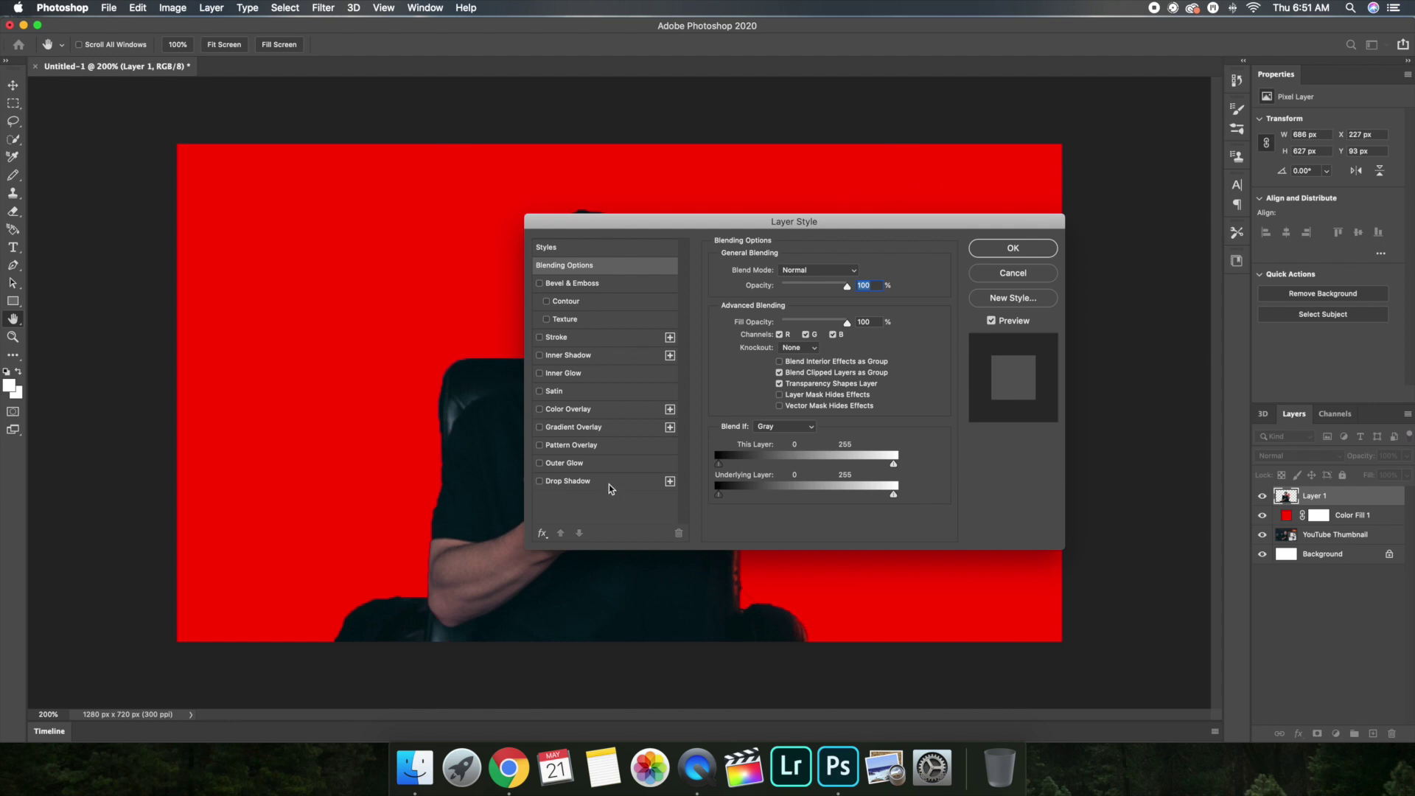
click(541, 481)
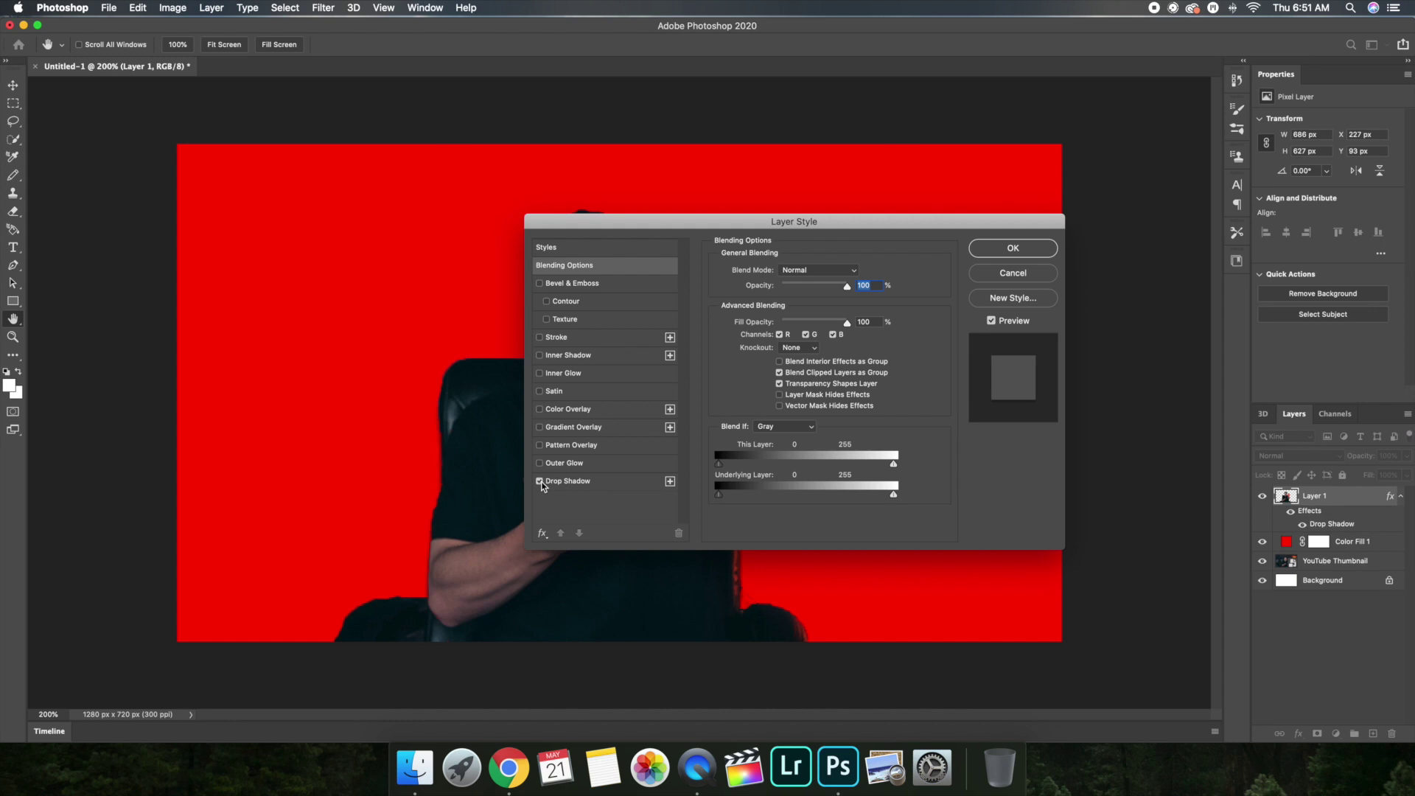
click(539, 464)
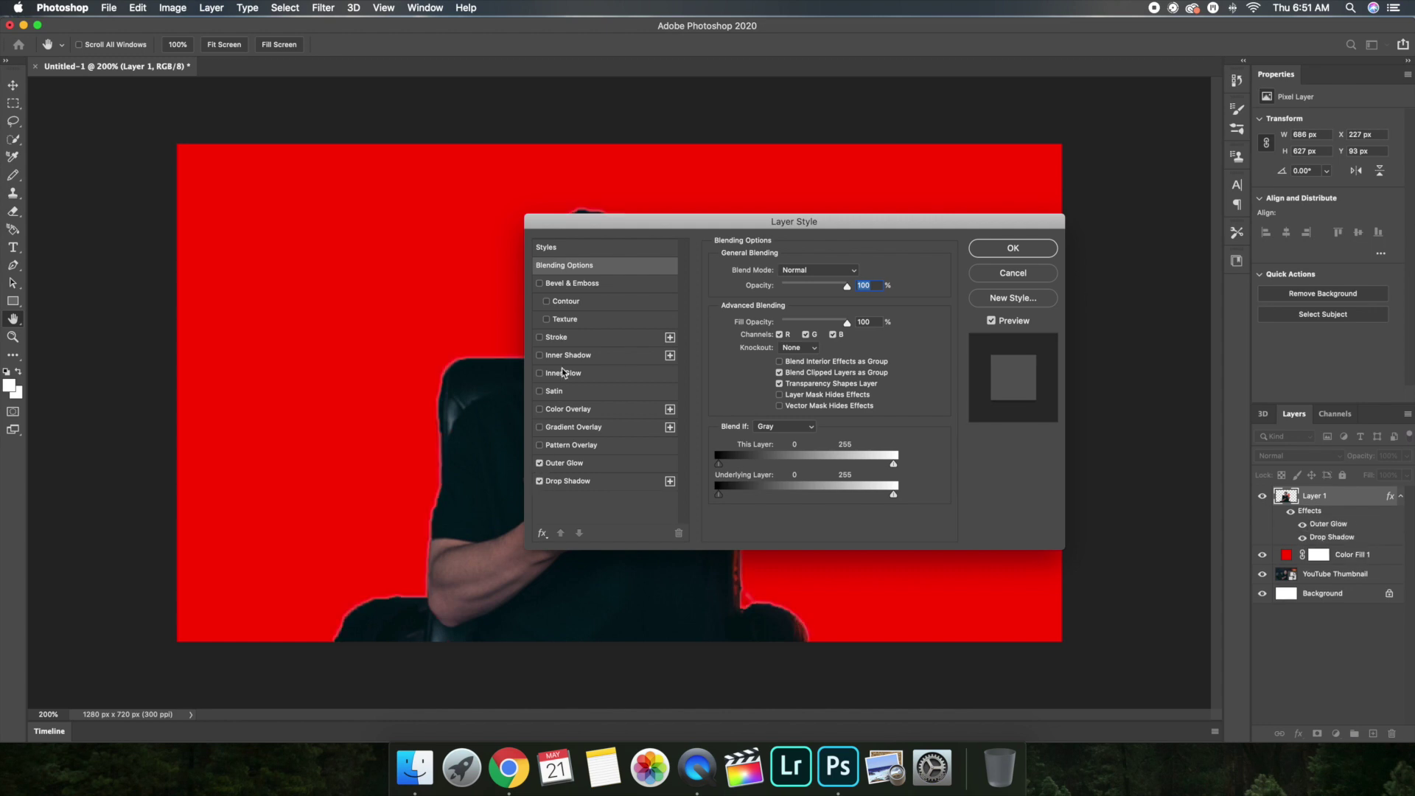
click(555, 337)
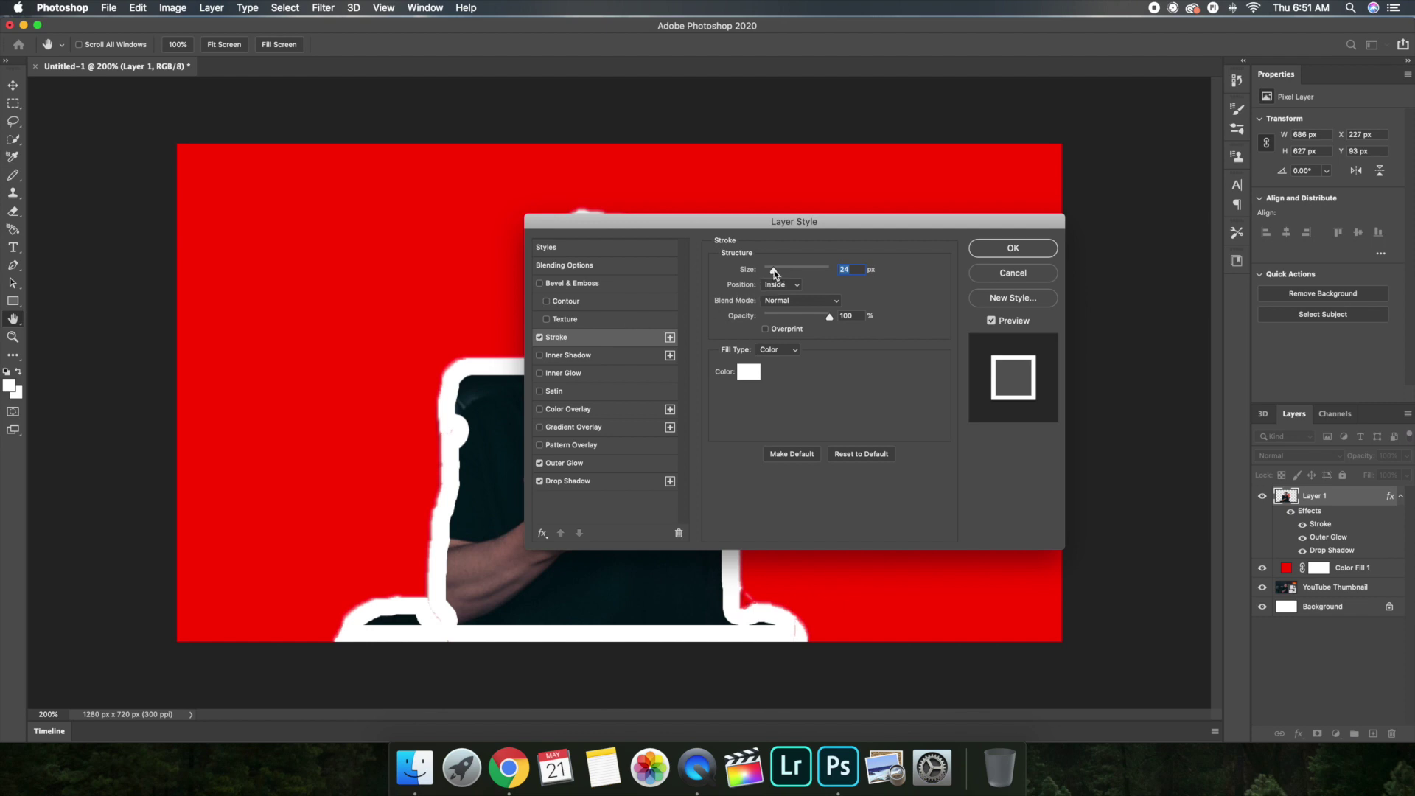
drag(773, 272, 762, 274)
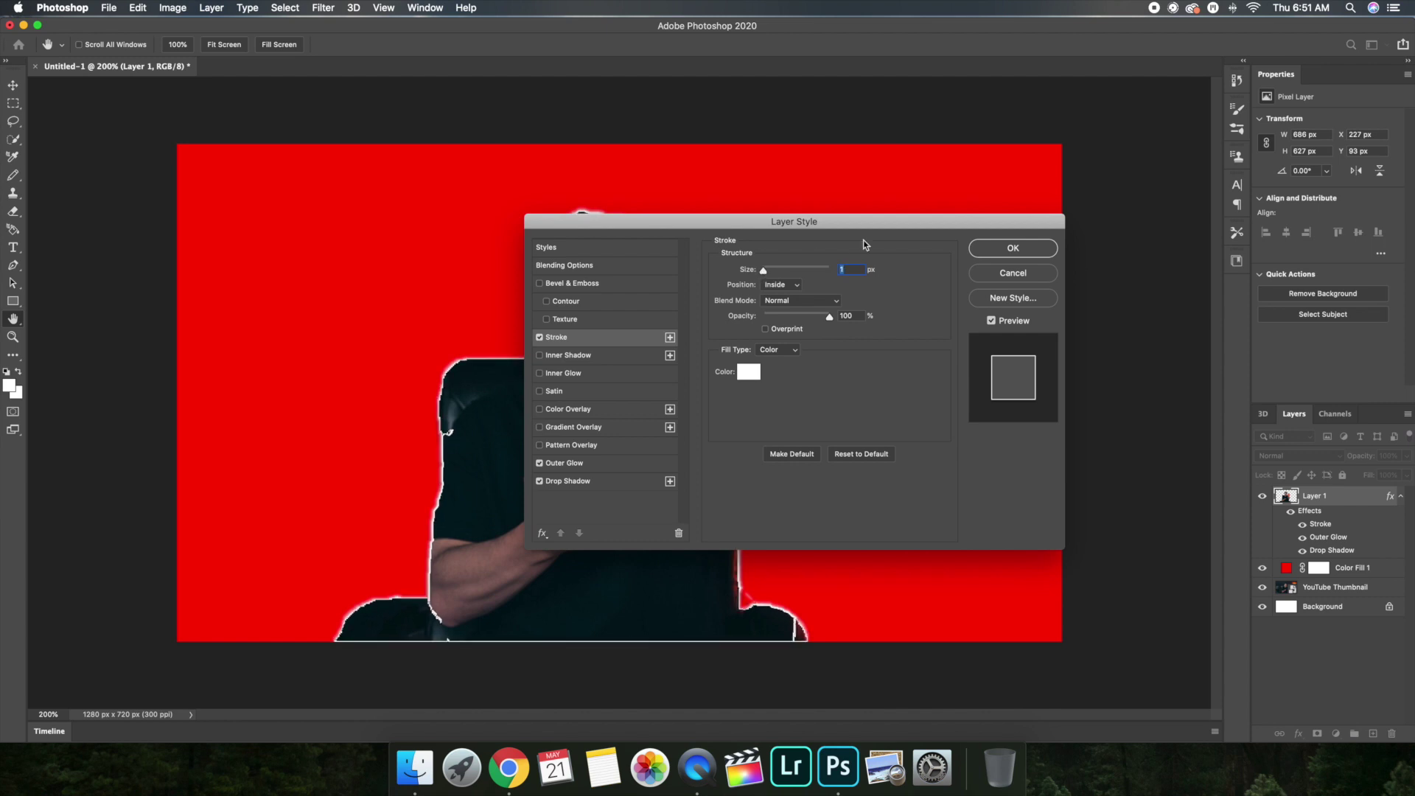
click(1004, 251)
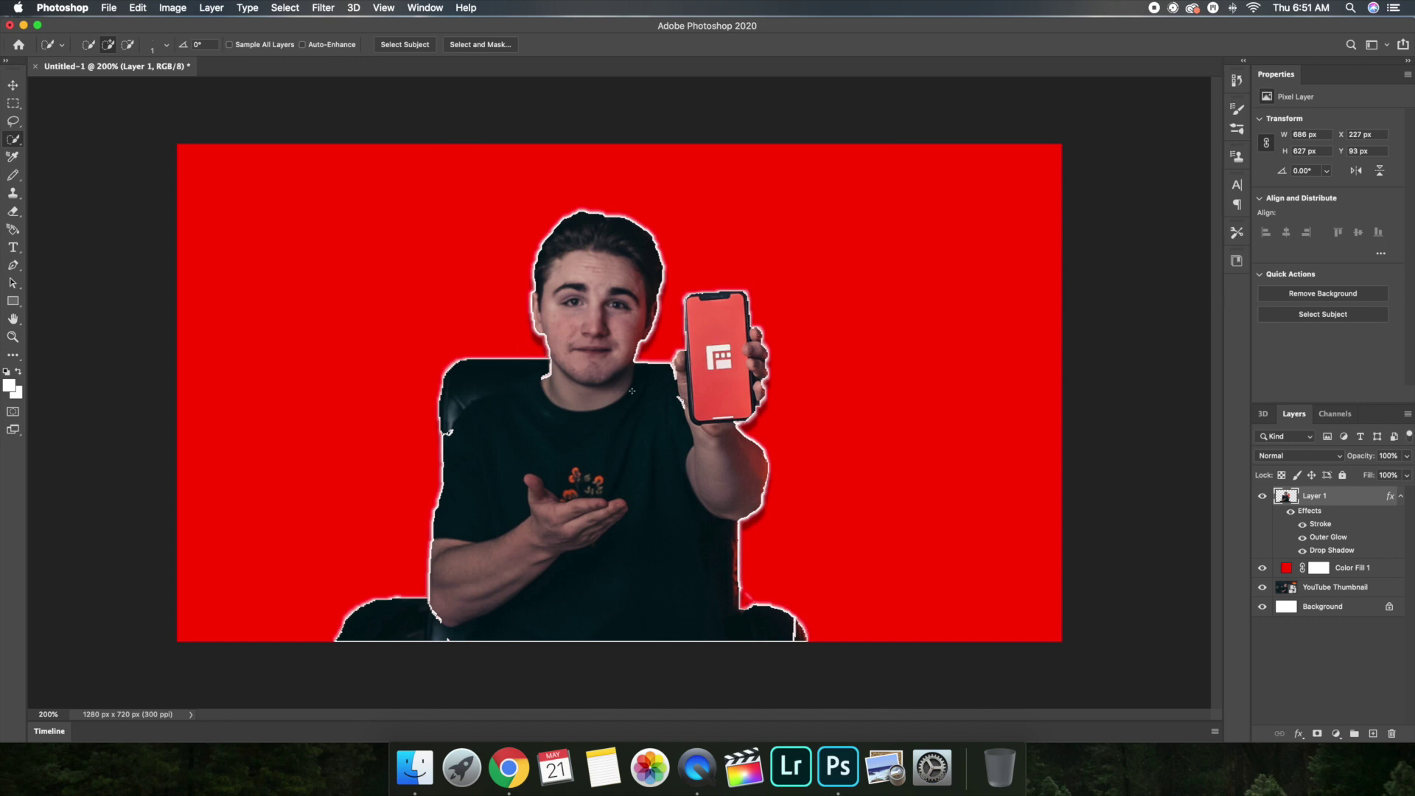
Step: Try the red fill layer at 32% opacity over the room photo, and drop the change
click(1286, 569)
click(1406, 456)
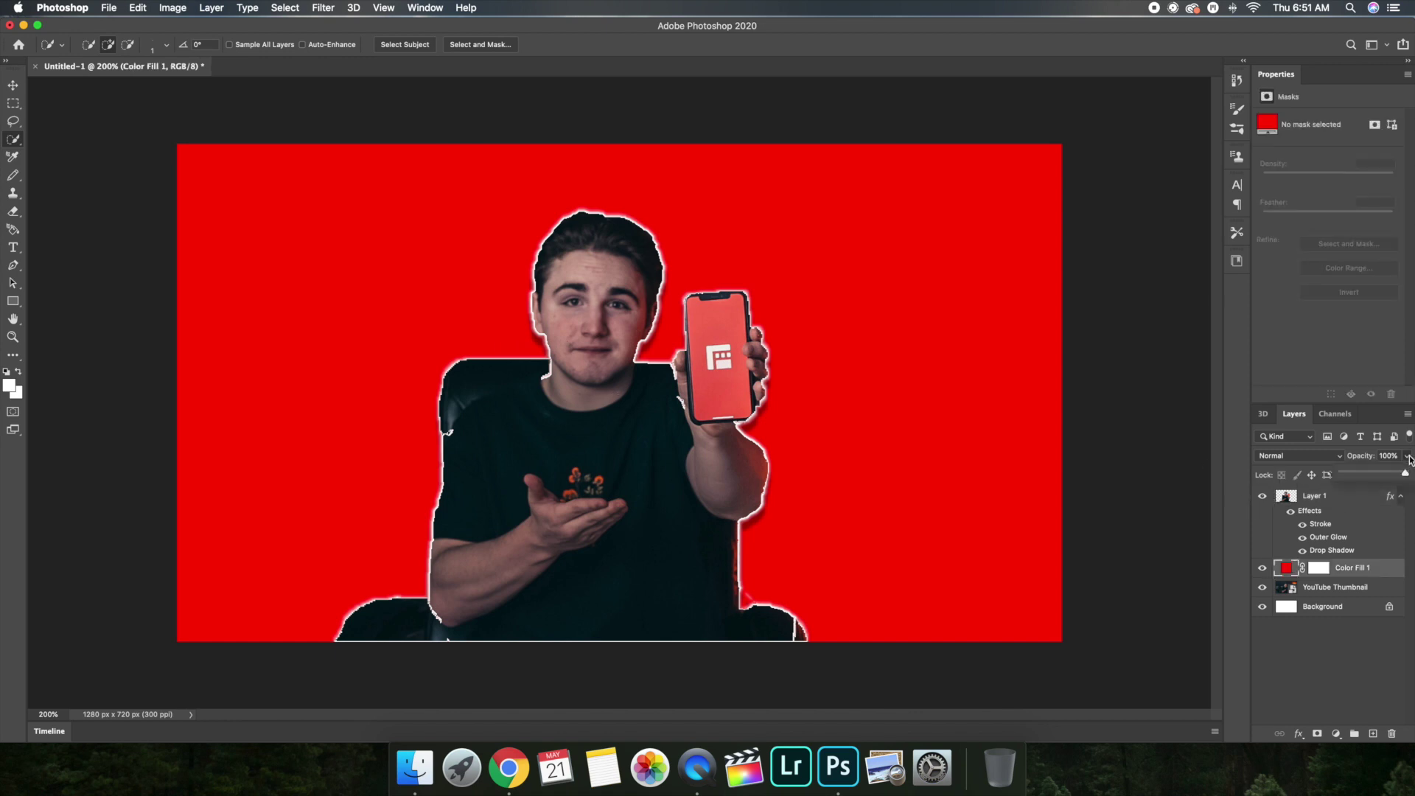
drag(1407, 476, 1363, 477)
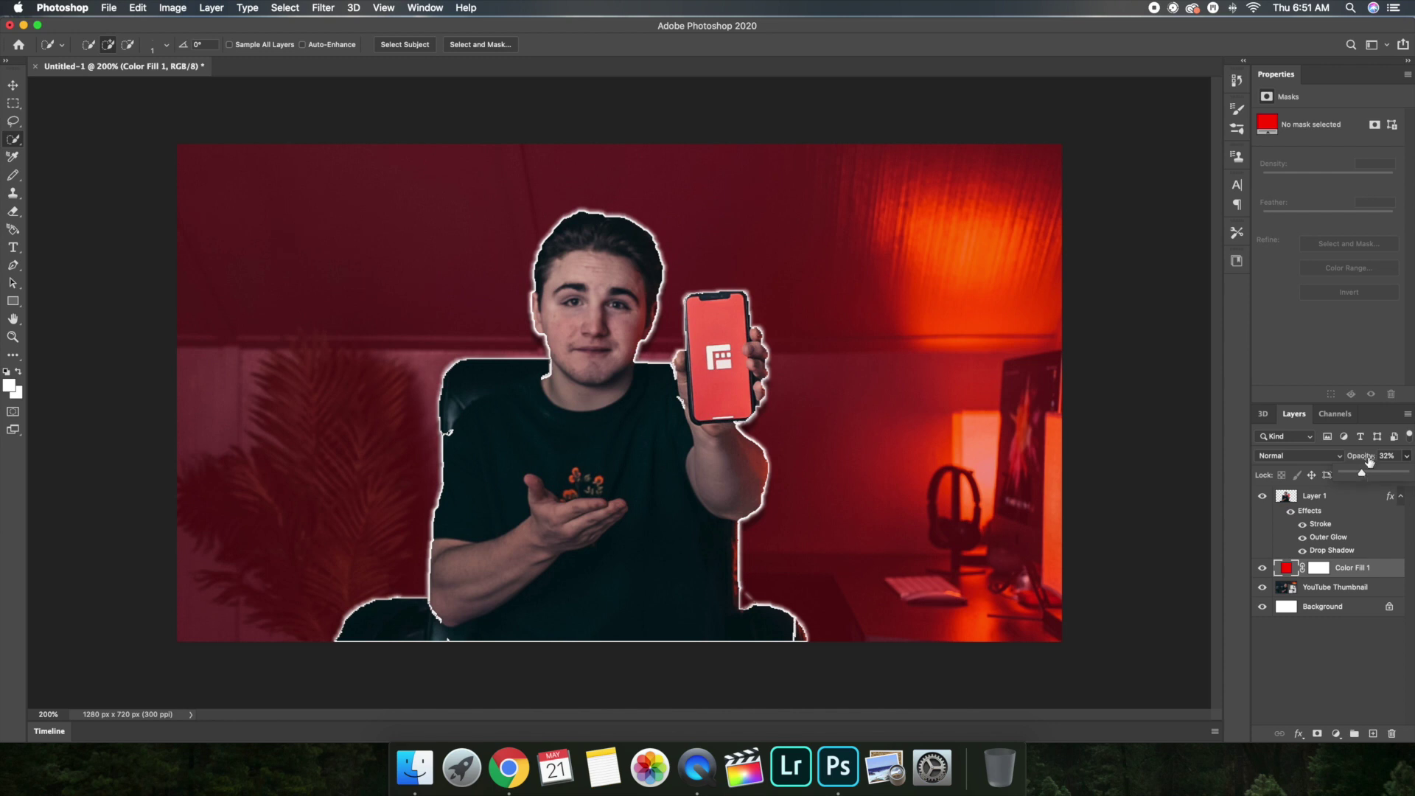
key(Escape)
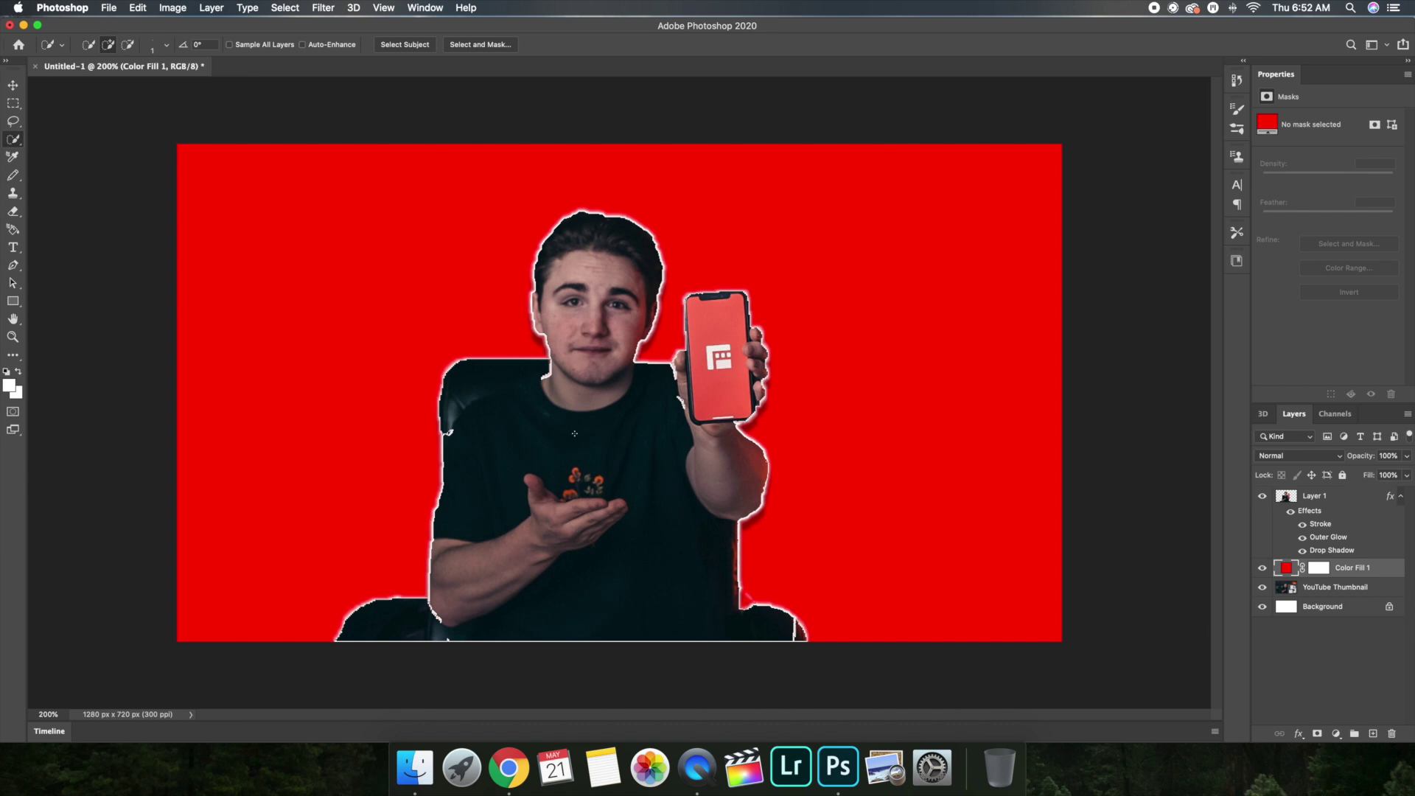
Step: Examine the cut-out's outline up close around the neck, chair and phone hand for rough or stray edges
key(super+equal)
key(super+equal)
key(super+equal)
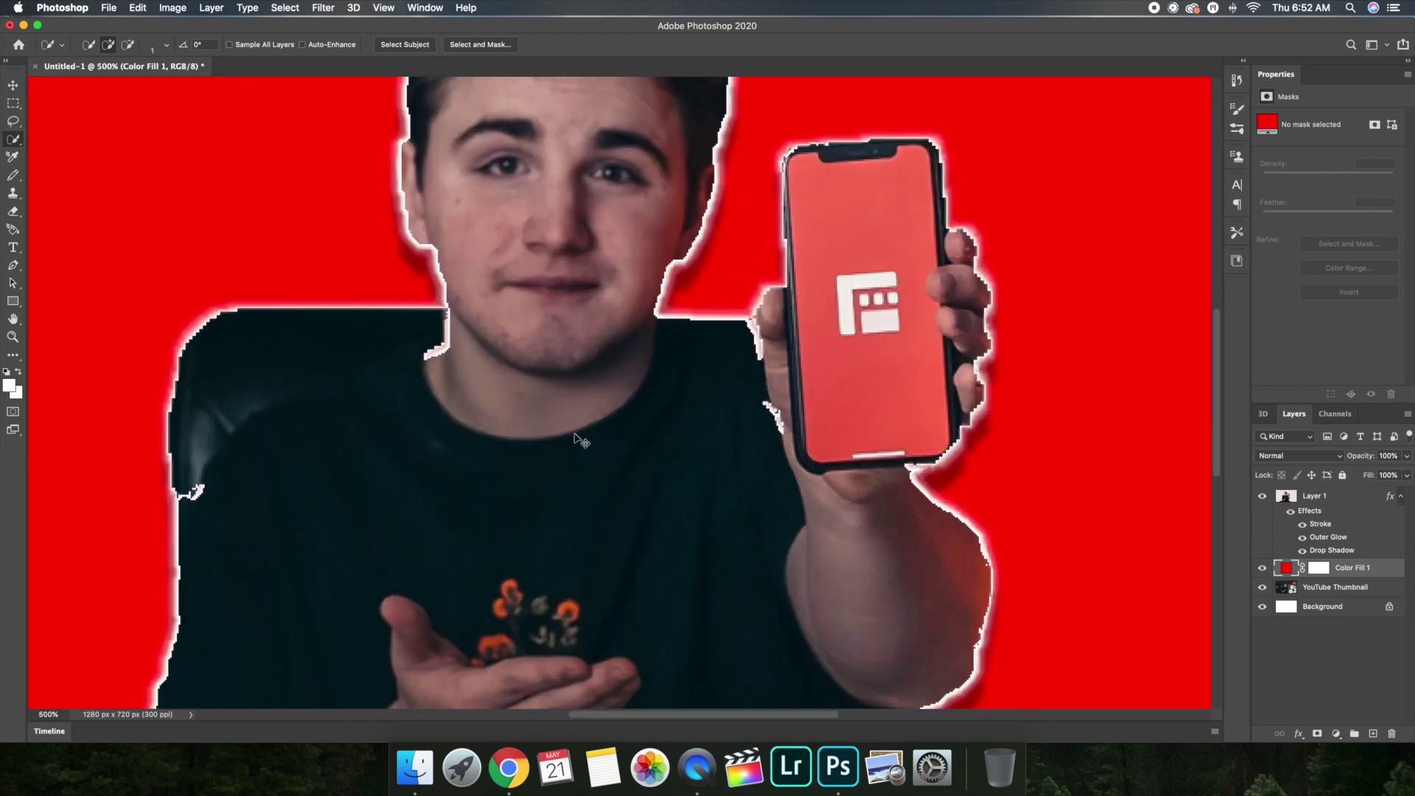
key(super+equal)
key(super+equal)
key(super+equal)
key(super+equal)
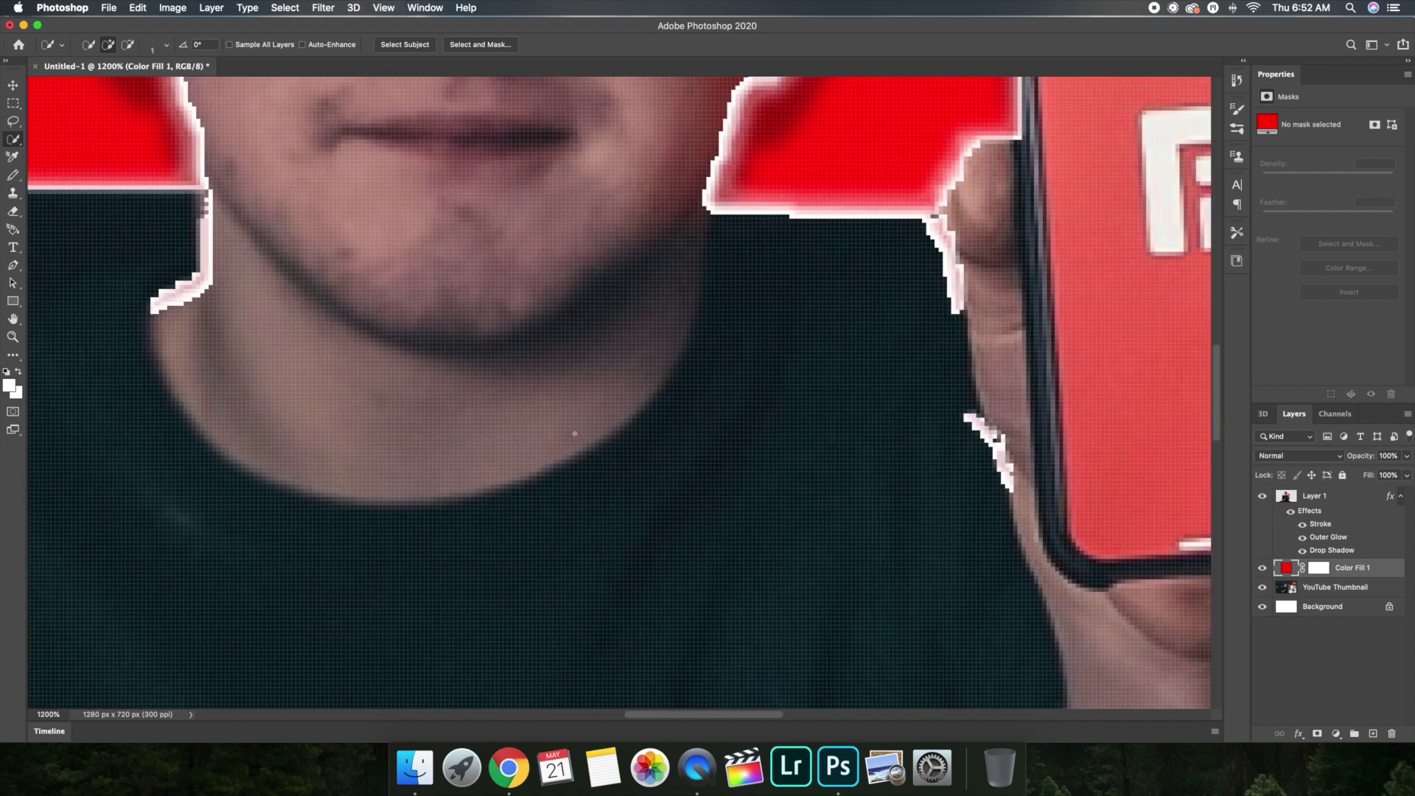
scroll(449, 455, left, 5)
scroll(449, 455, up, 2)
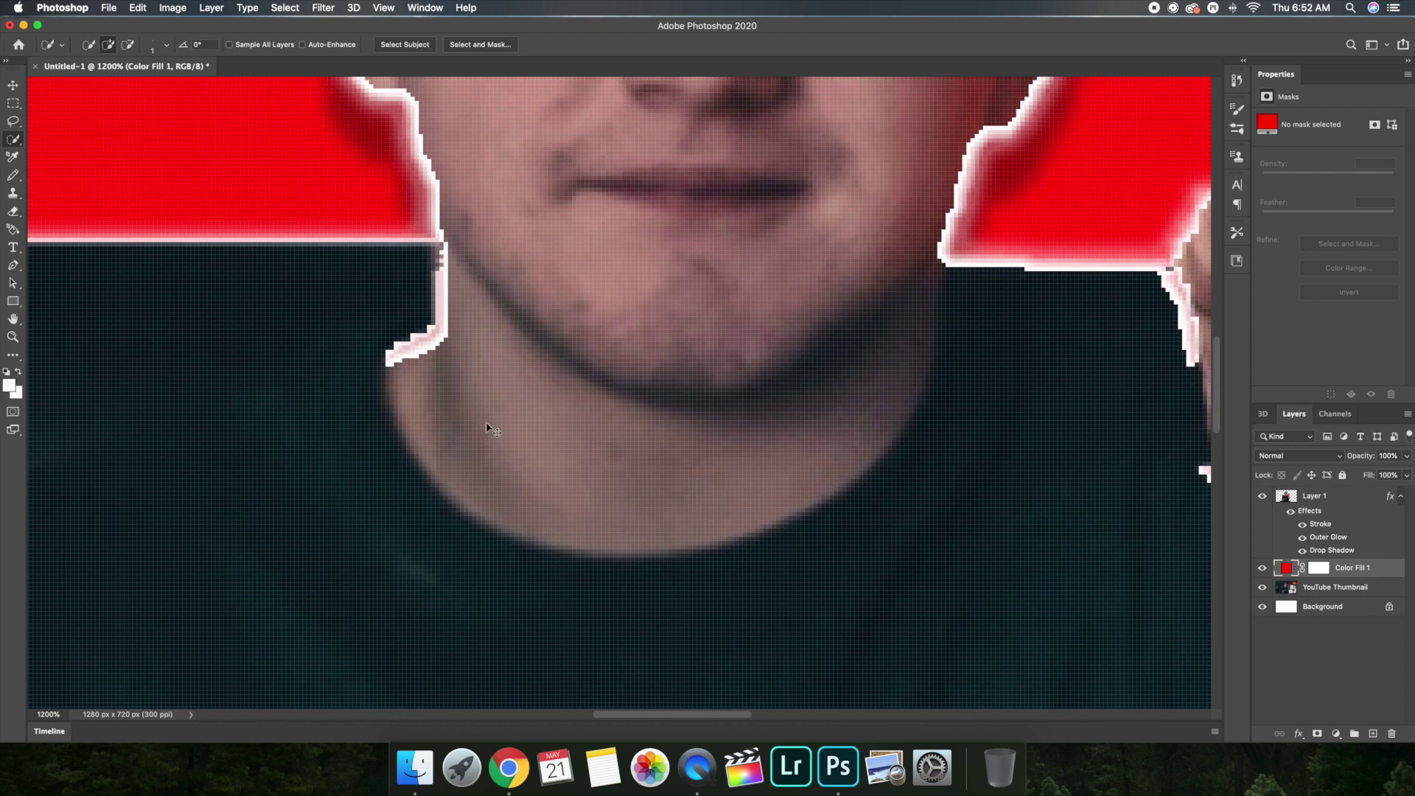
key(super+minus)
key(super+minus)
key(super+minus)
key(super+minus)
key(super+equal)
key(super+equal)
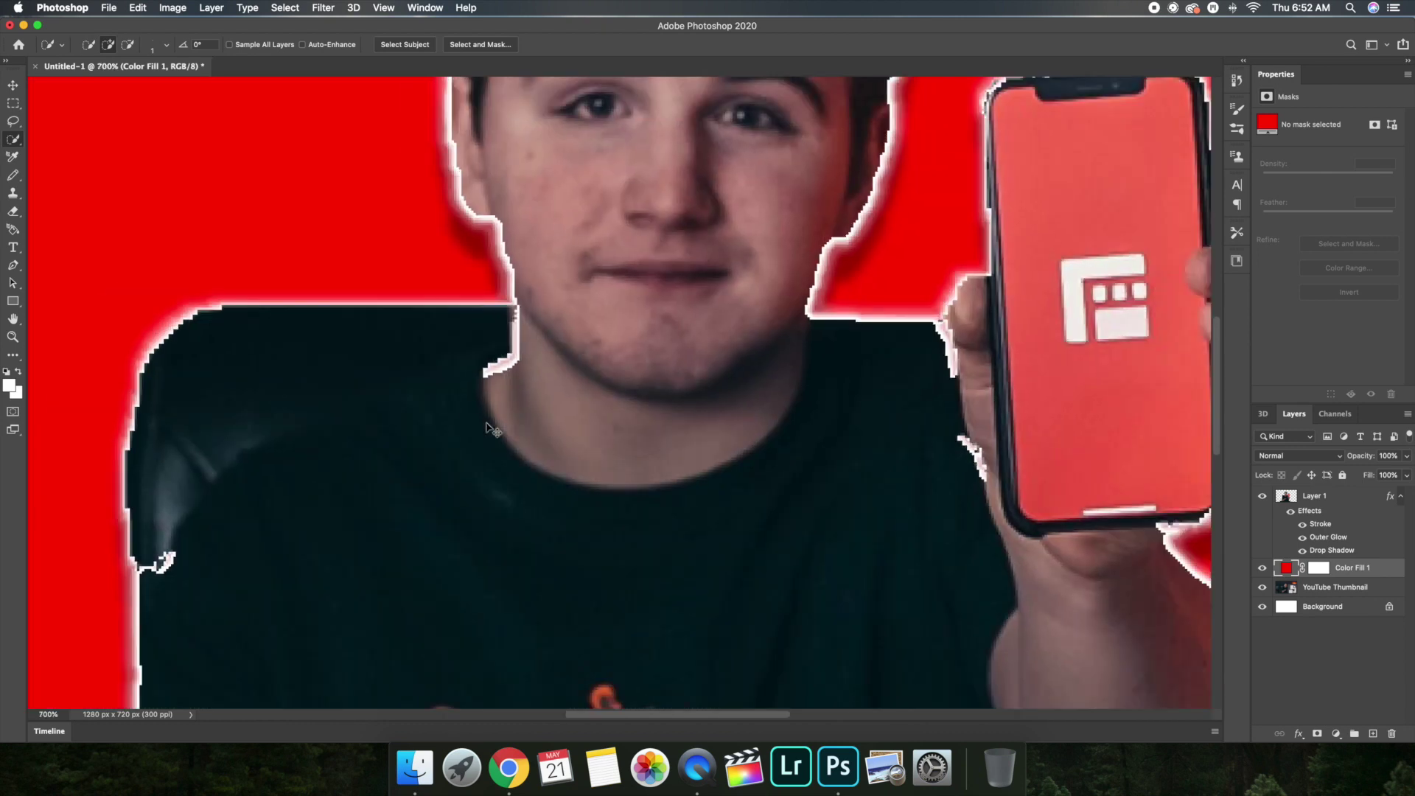
key(super+minus)
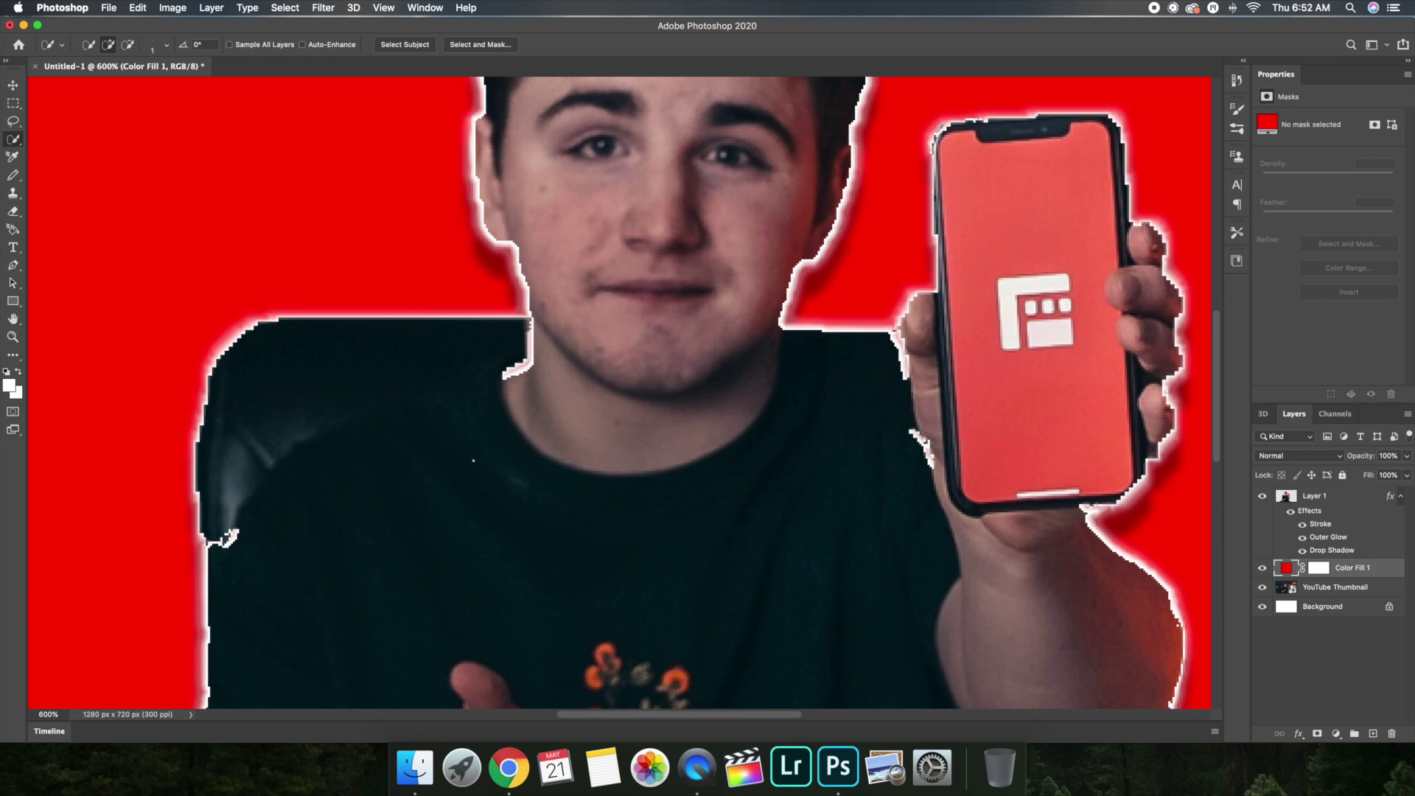
Step: Undo the layer effects, the red fill layer and the layer copy, back to the active selection on the photo
key(super+z)
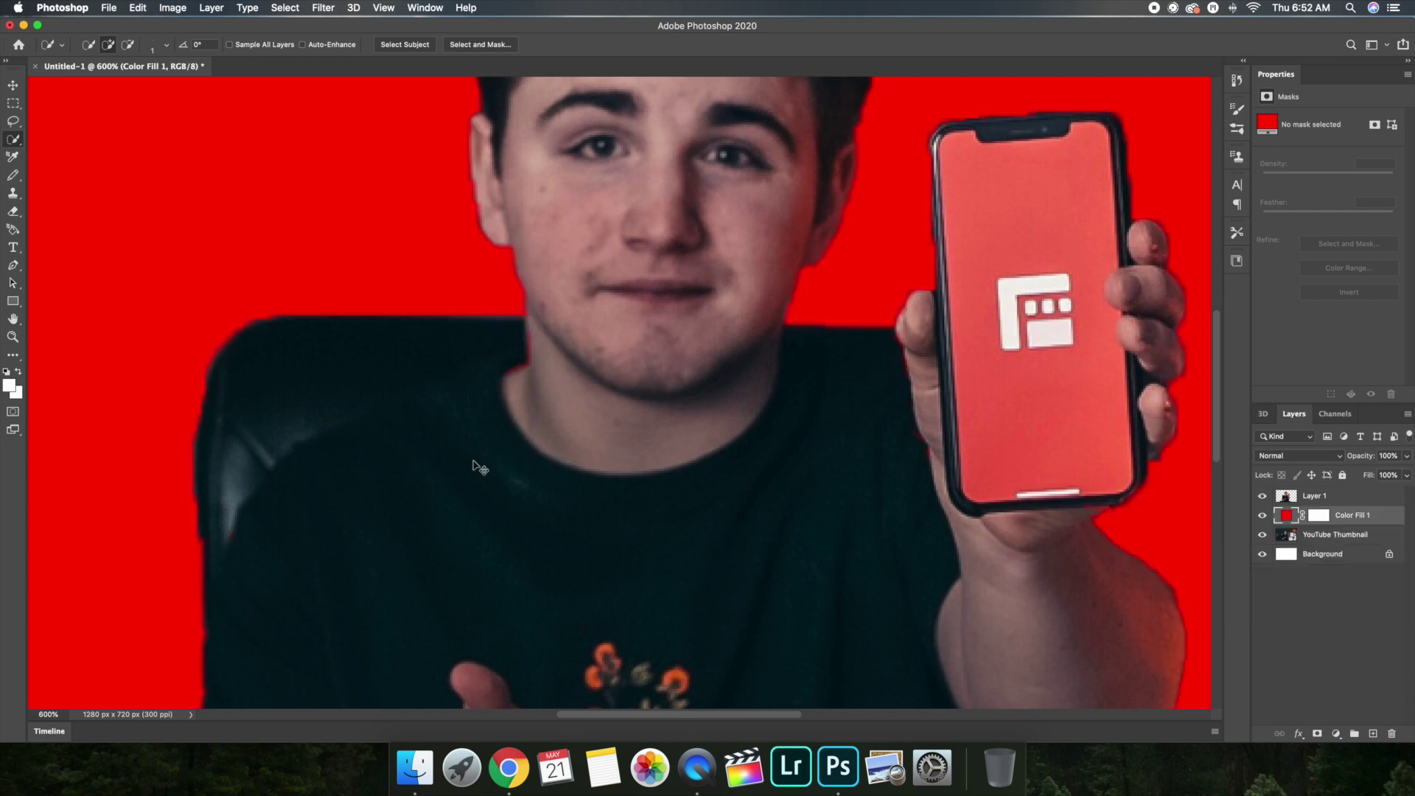
key(super+z)
key(super+z)
key(super+z)
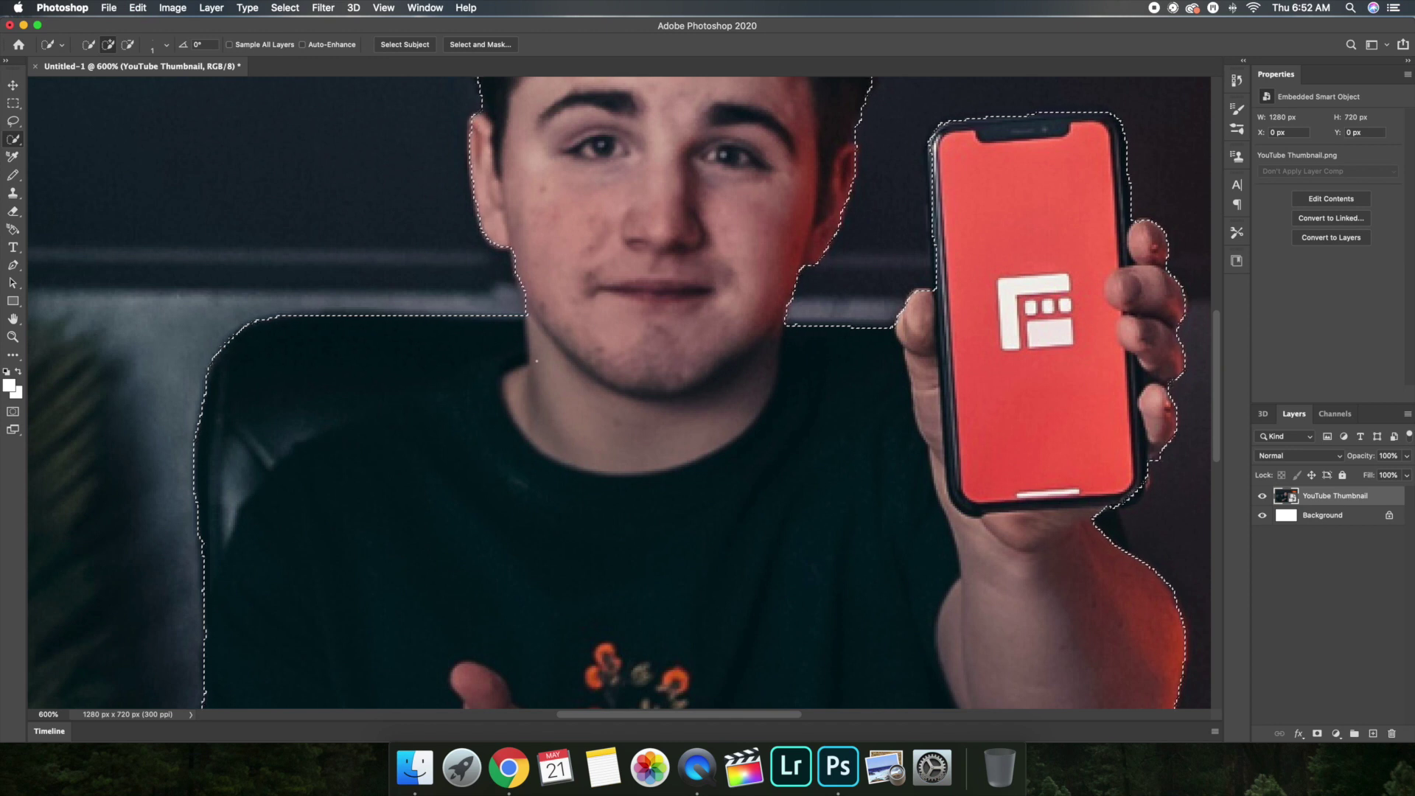
Step: Refine the selection around the neck and chair by subtracting and adding areas with the Quick Selection tool
click(125, 45)
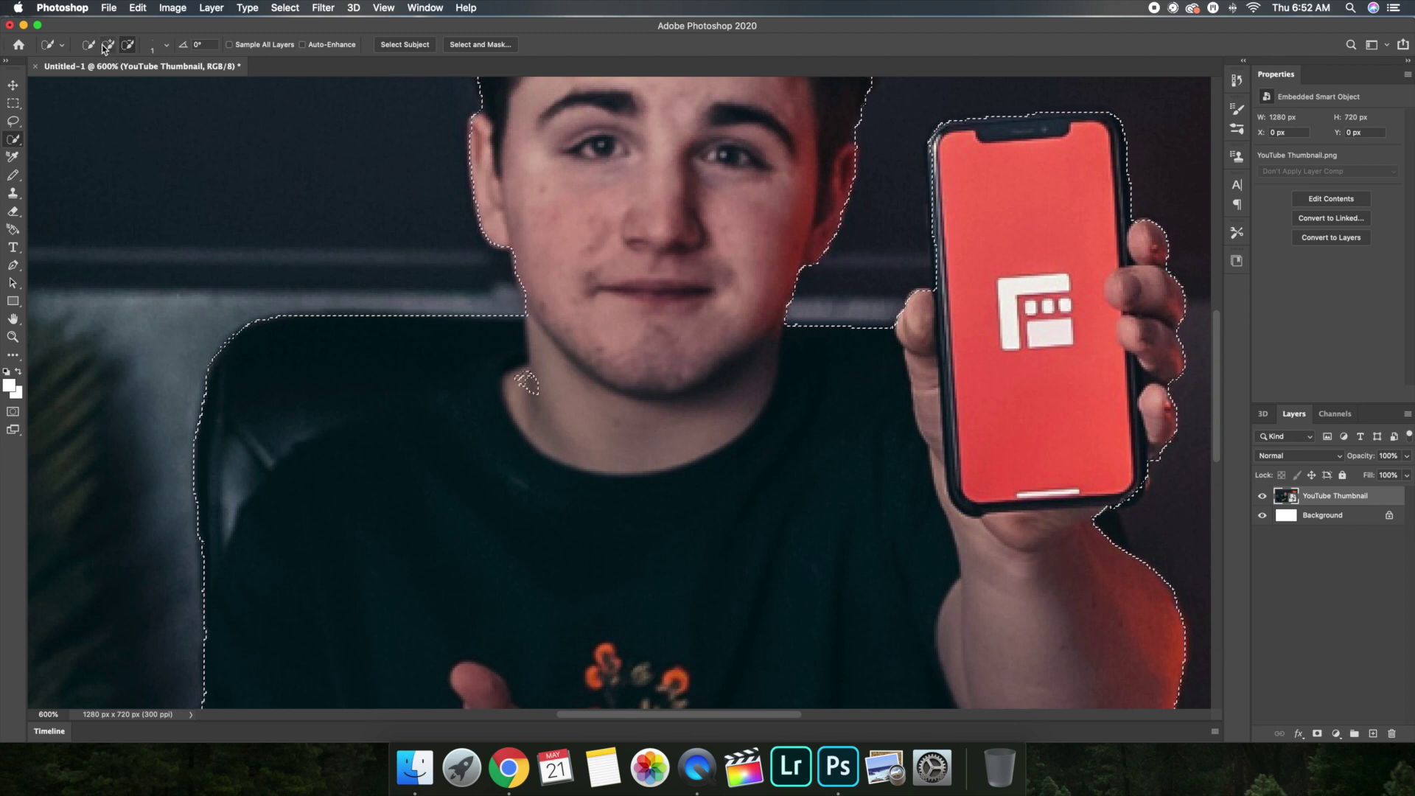
key(shift)
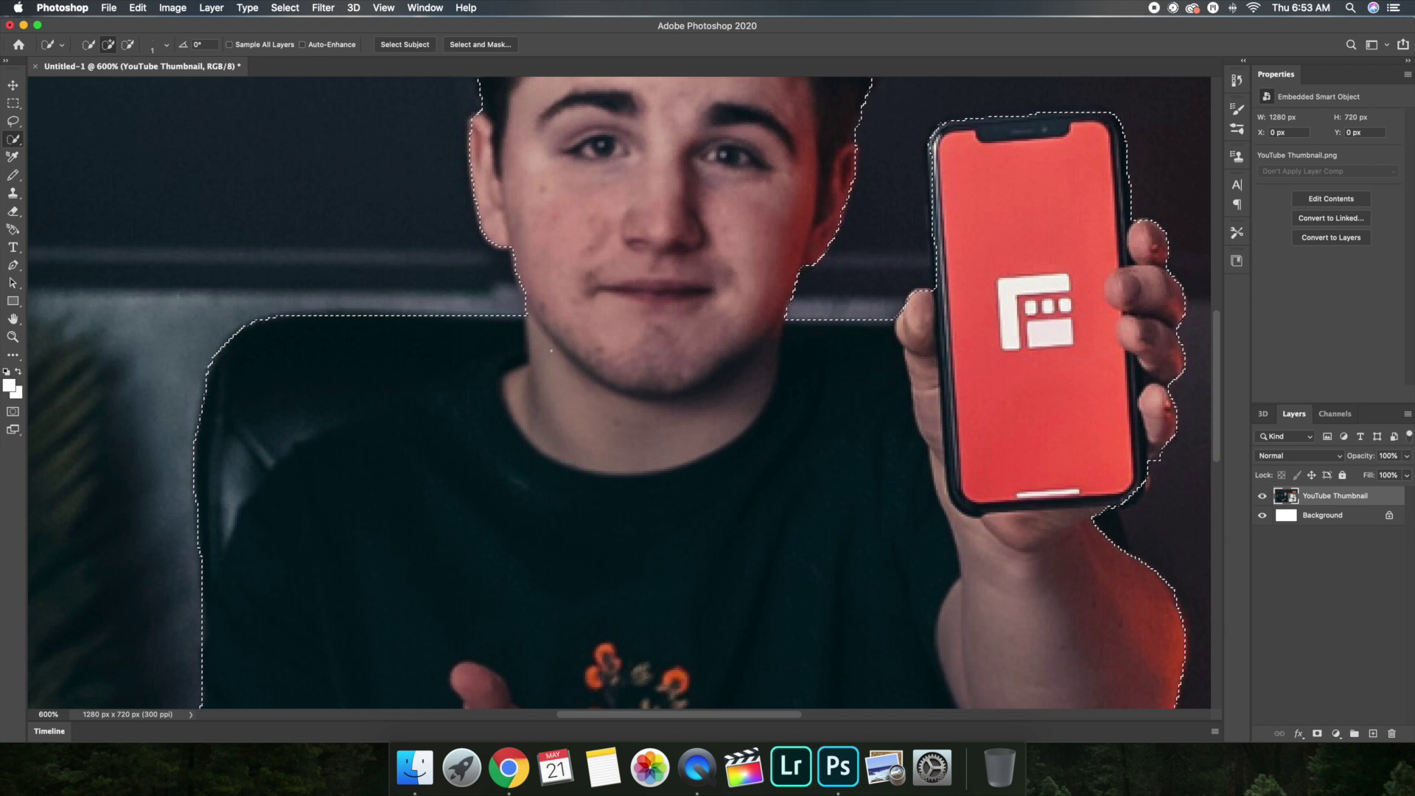
key(super+minus)
key(super+minus)
key(super+minus)
key(super+minus)
key(super+minus)
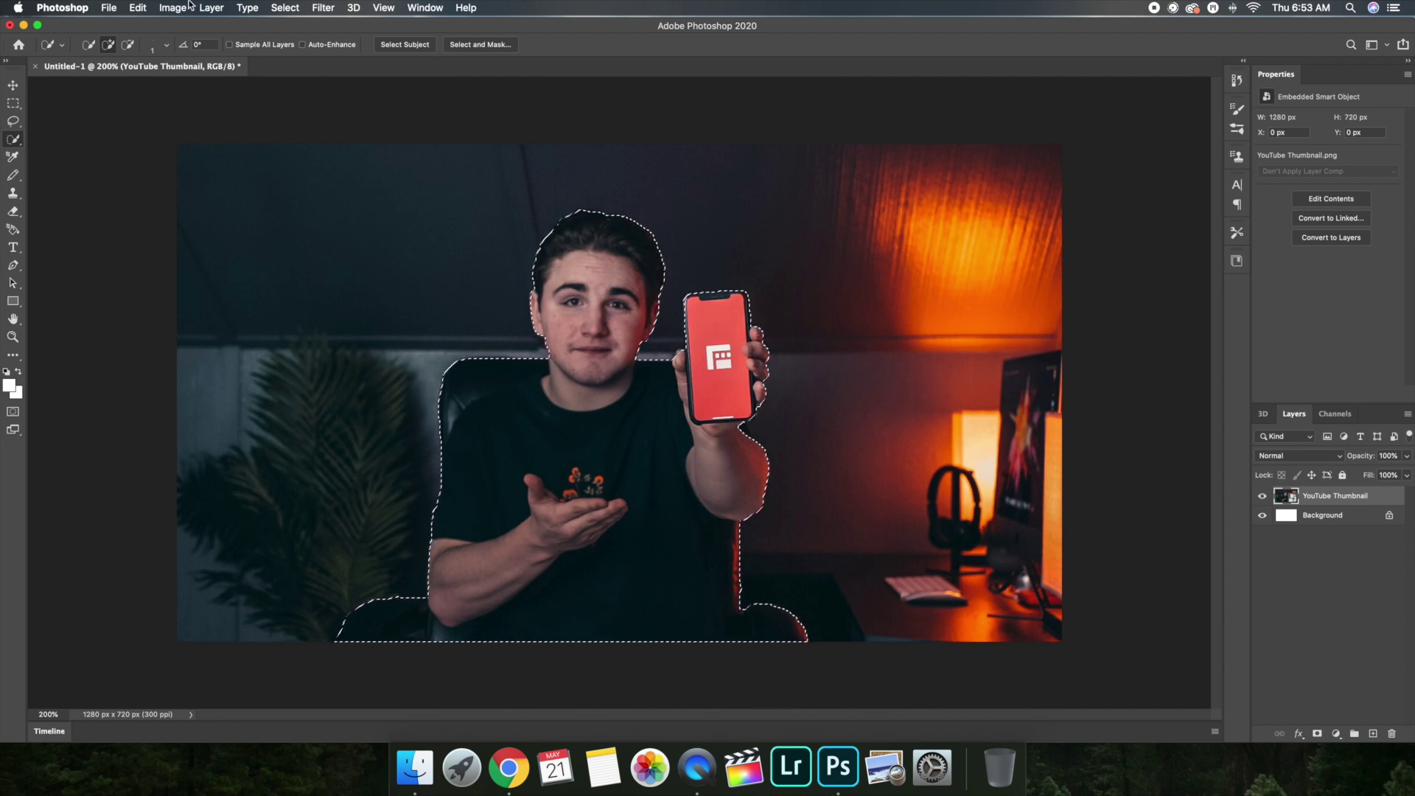
Step: Copy the selected man onto a new layer and place a ff0000 Solid Color fill layer directly beneath it
right_click(559, 435)
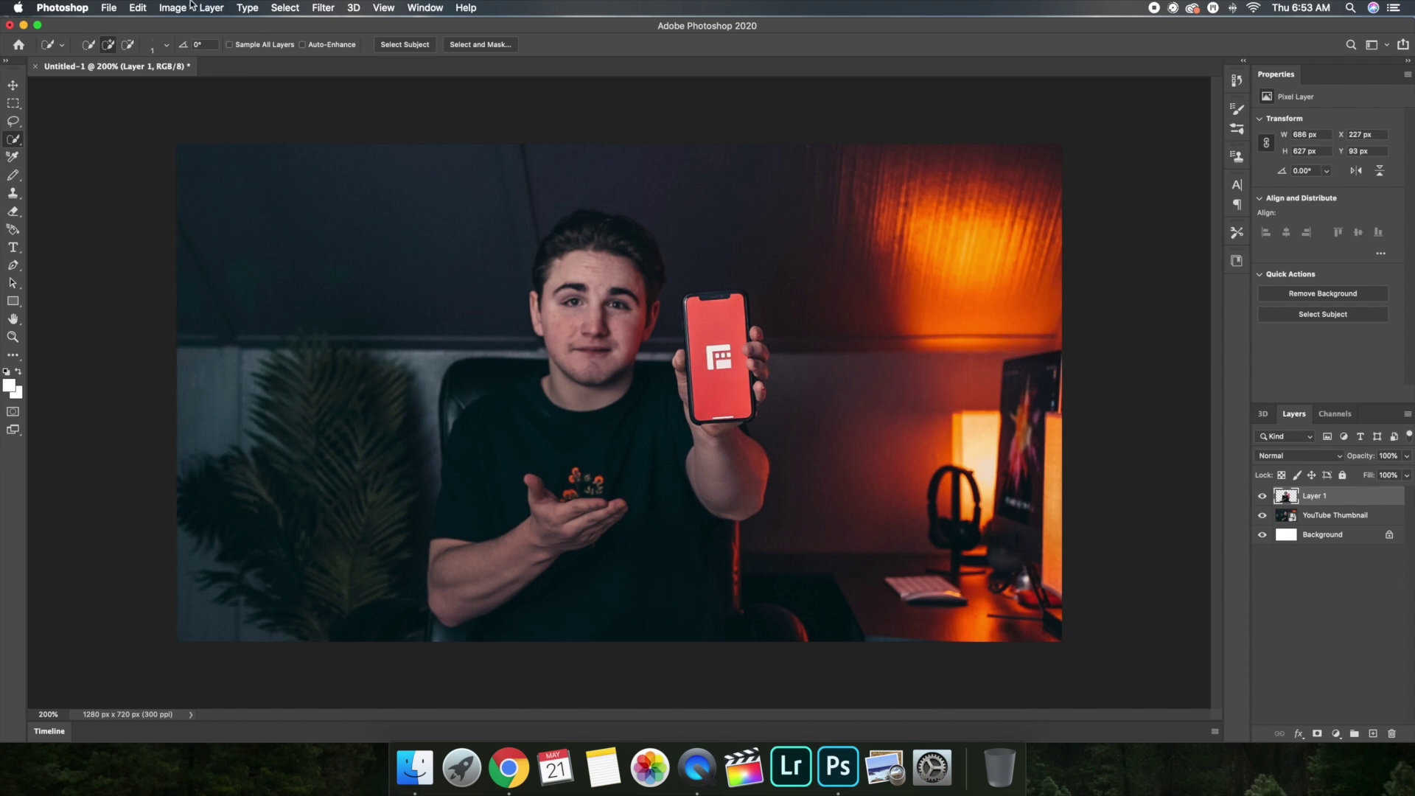
click(211, 7)
mouse_move(288, 179)
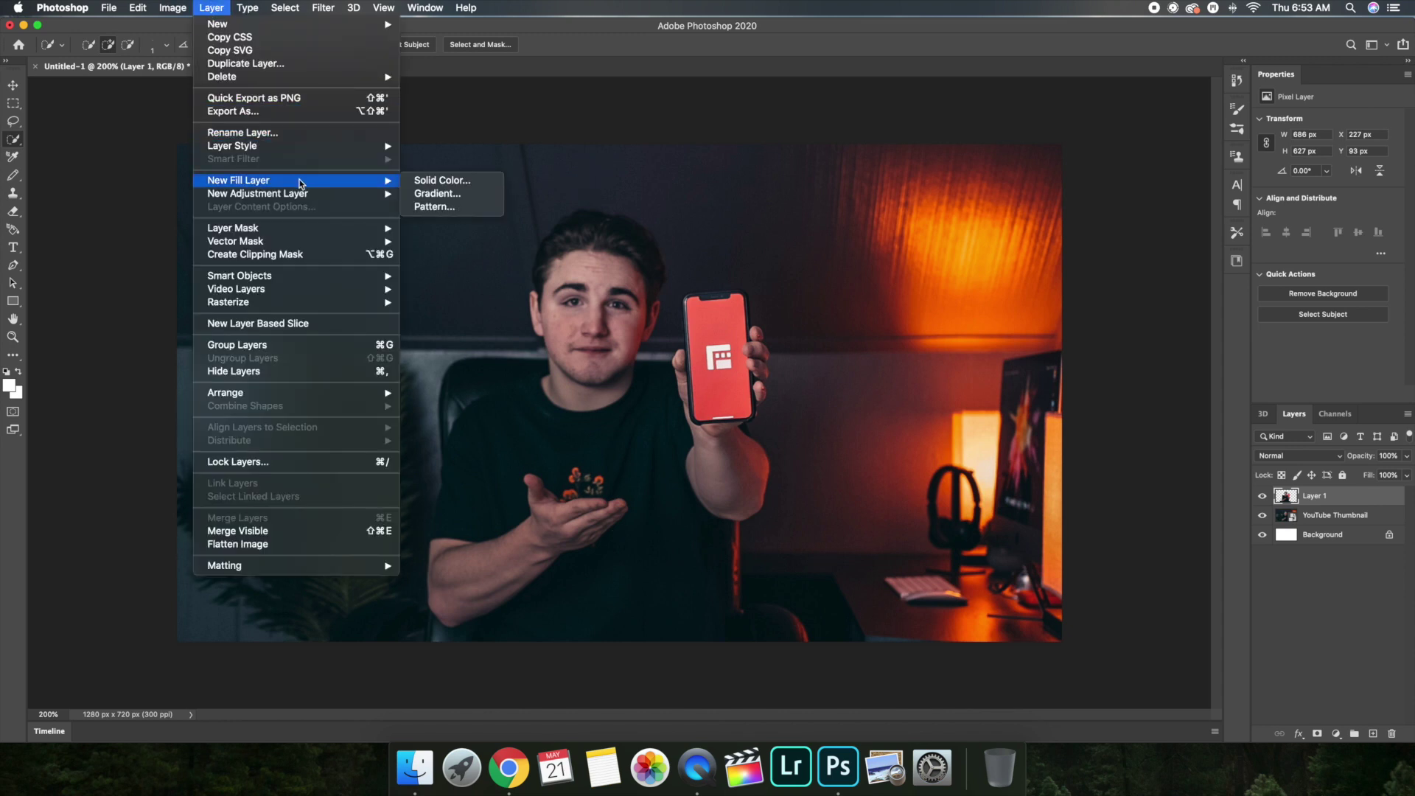
click(414, 183)
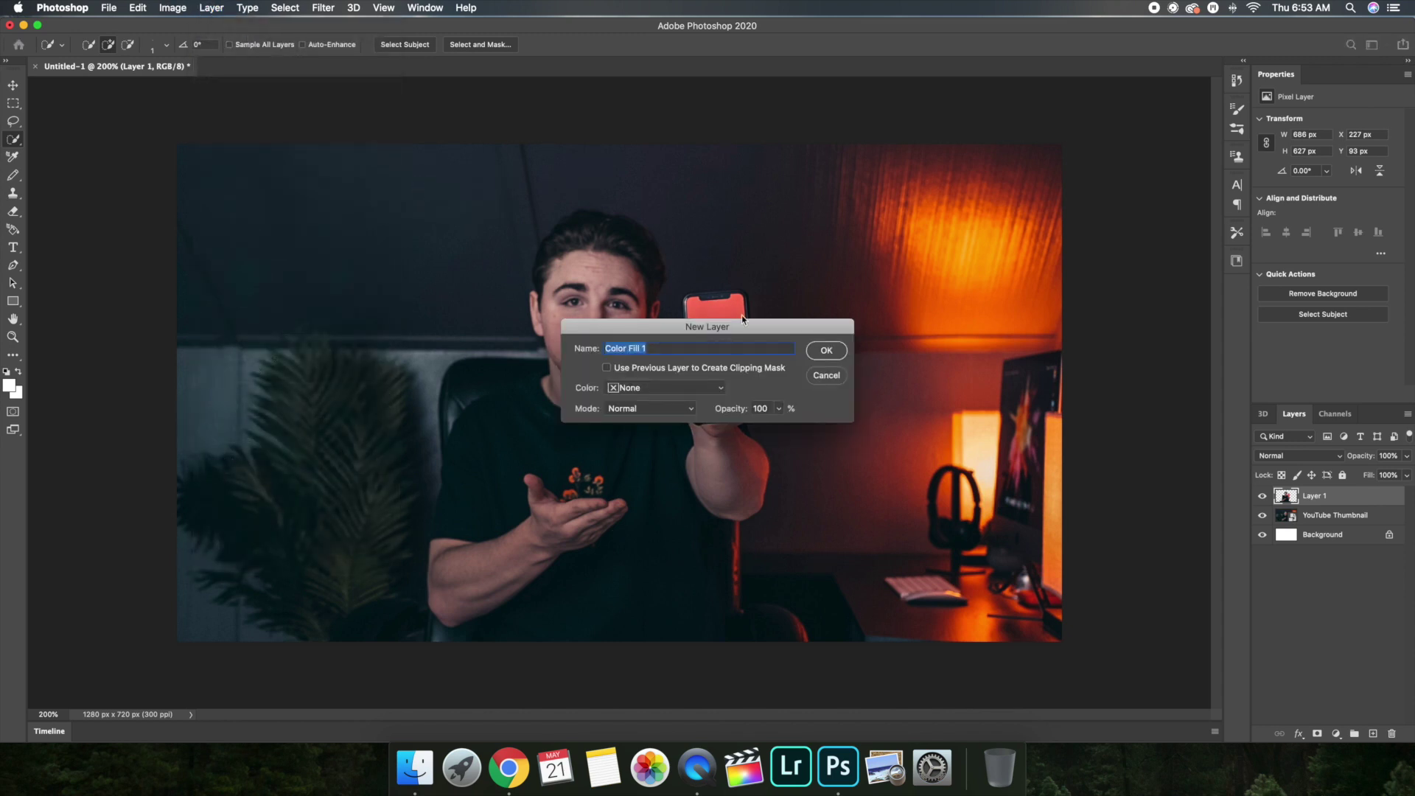
click(815, 351)
click(705, 280)
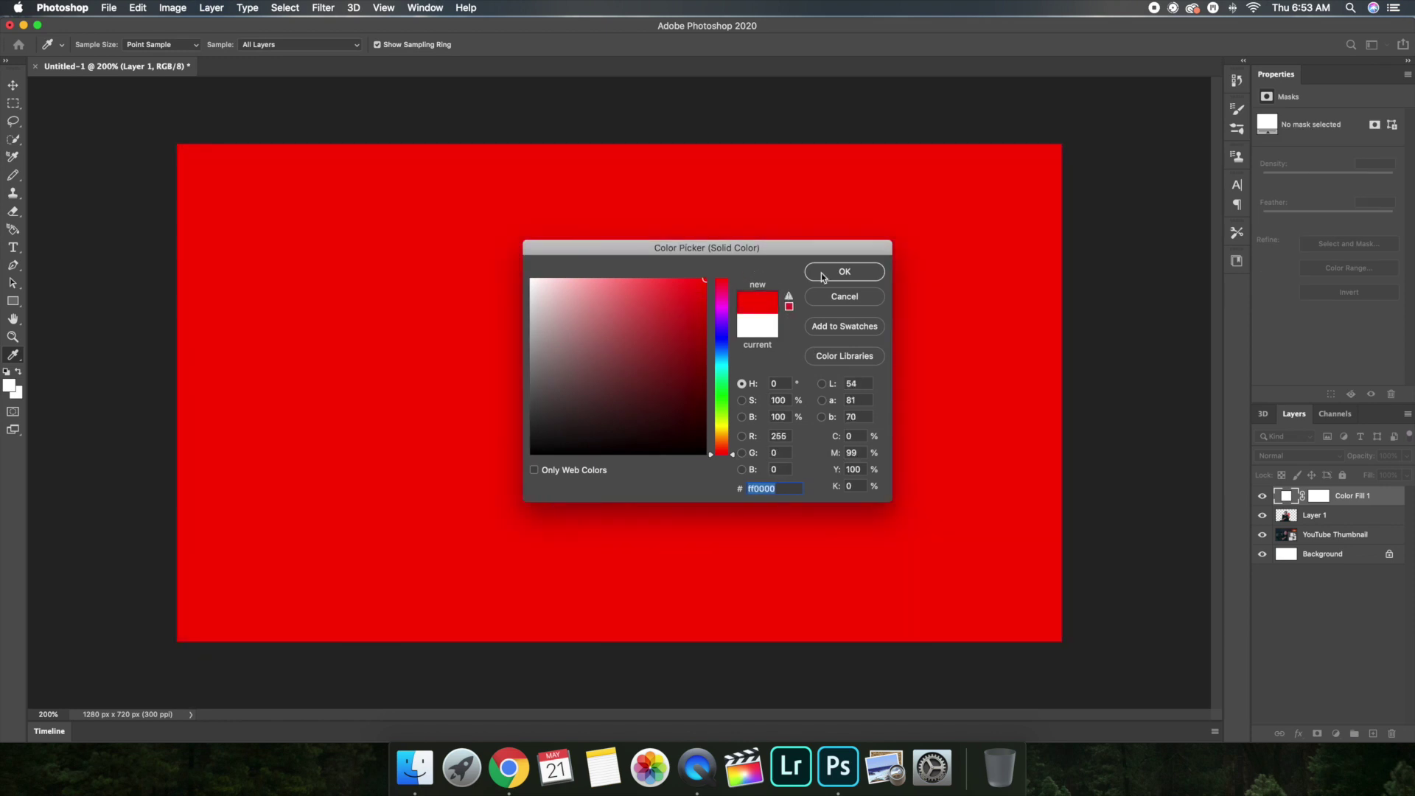
click(823, 278)
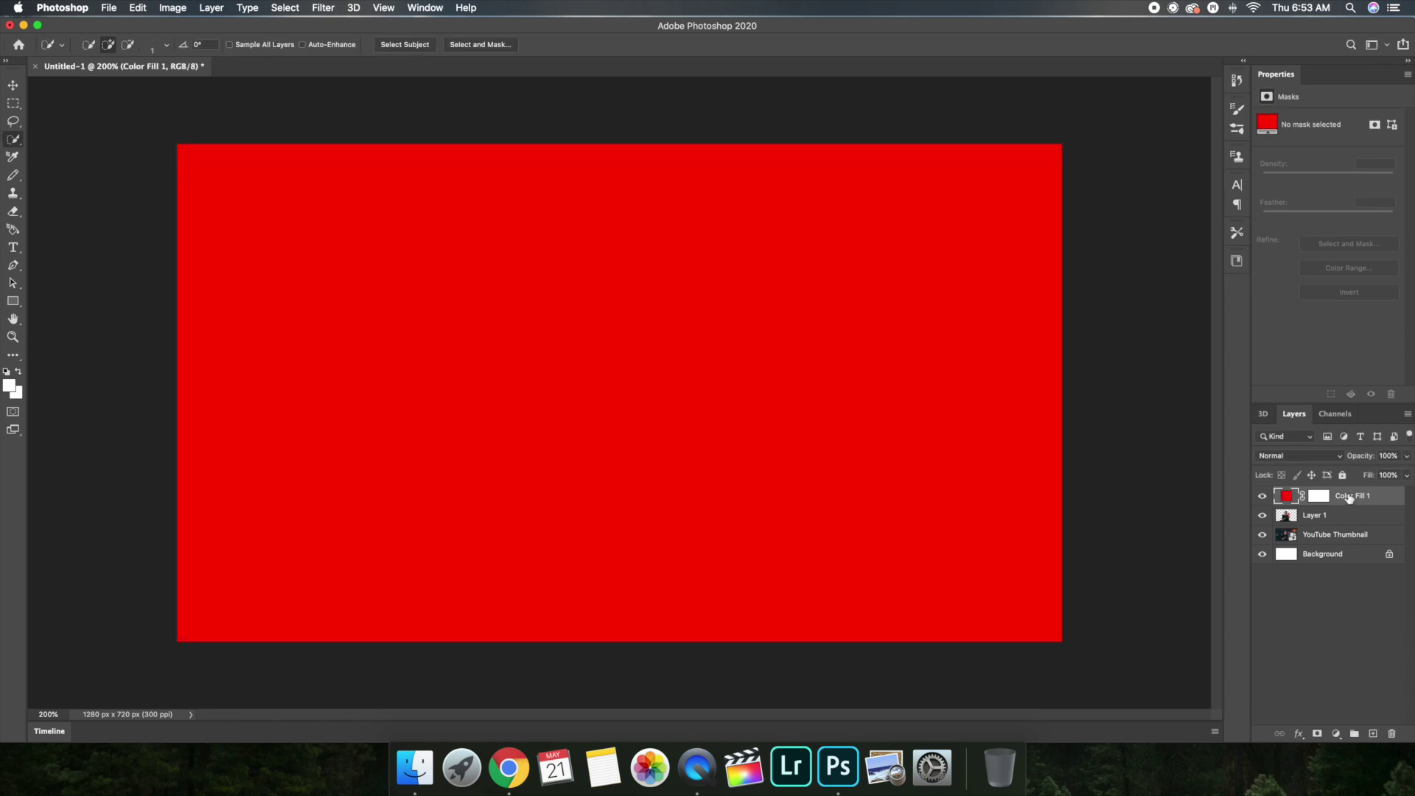
drag(1347, 497, 1345, 529)
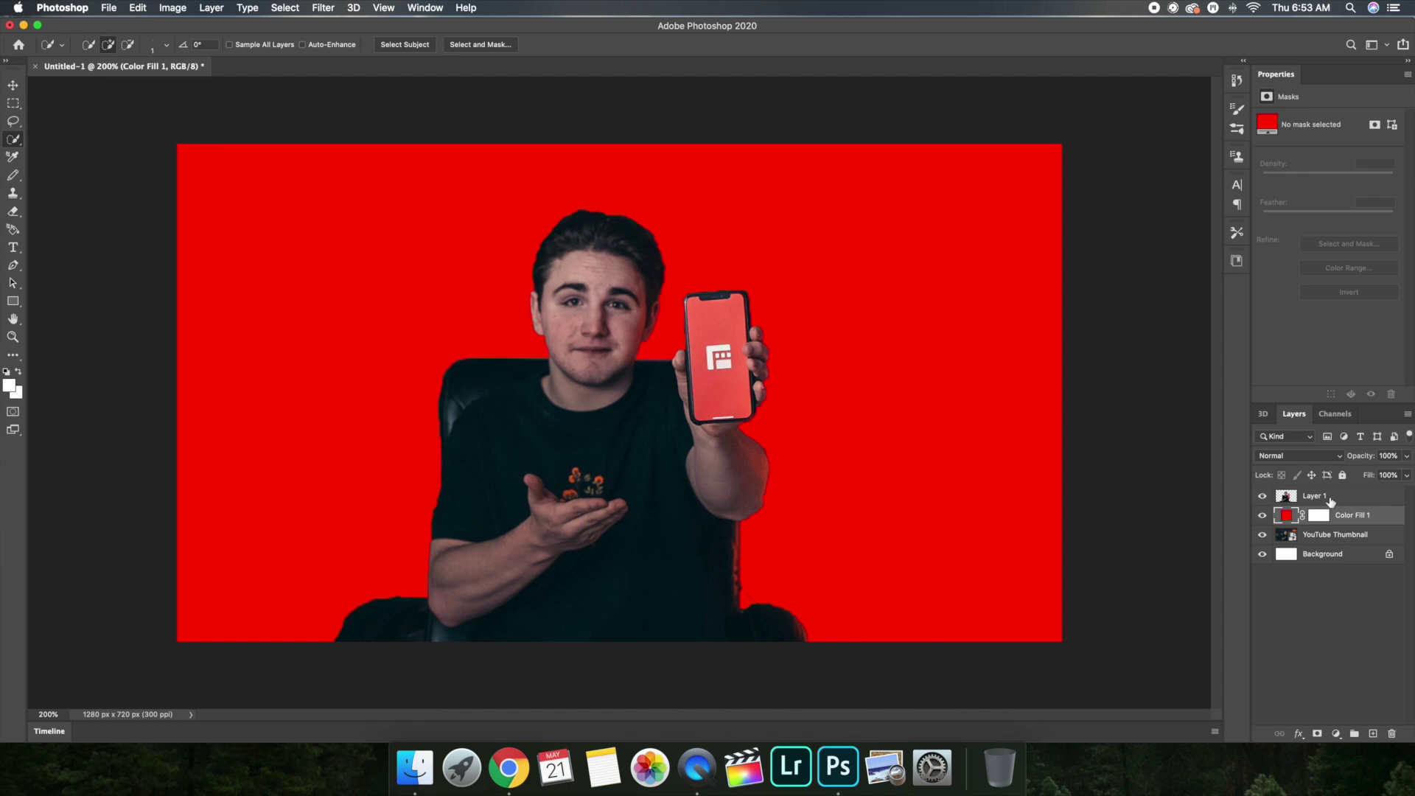
Step: Apply only a 1 px white inside stroke to the cut-out layer
right_click(1331, 497)
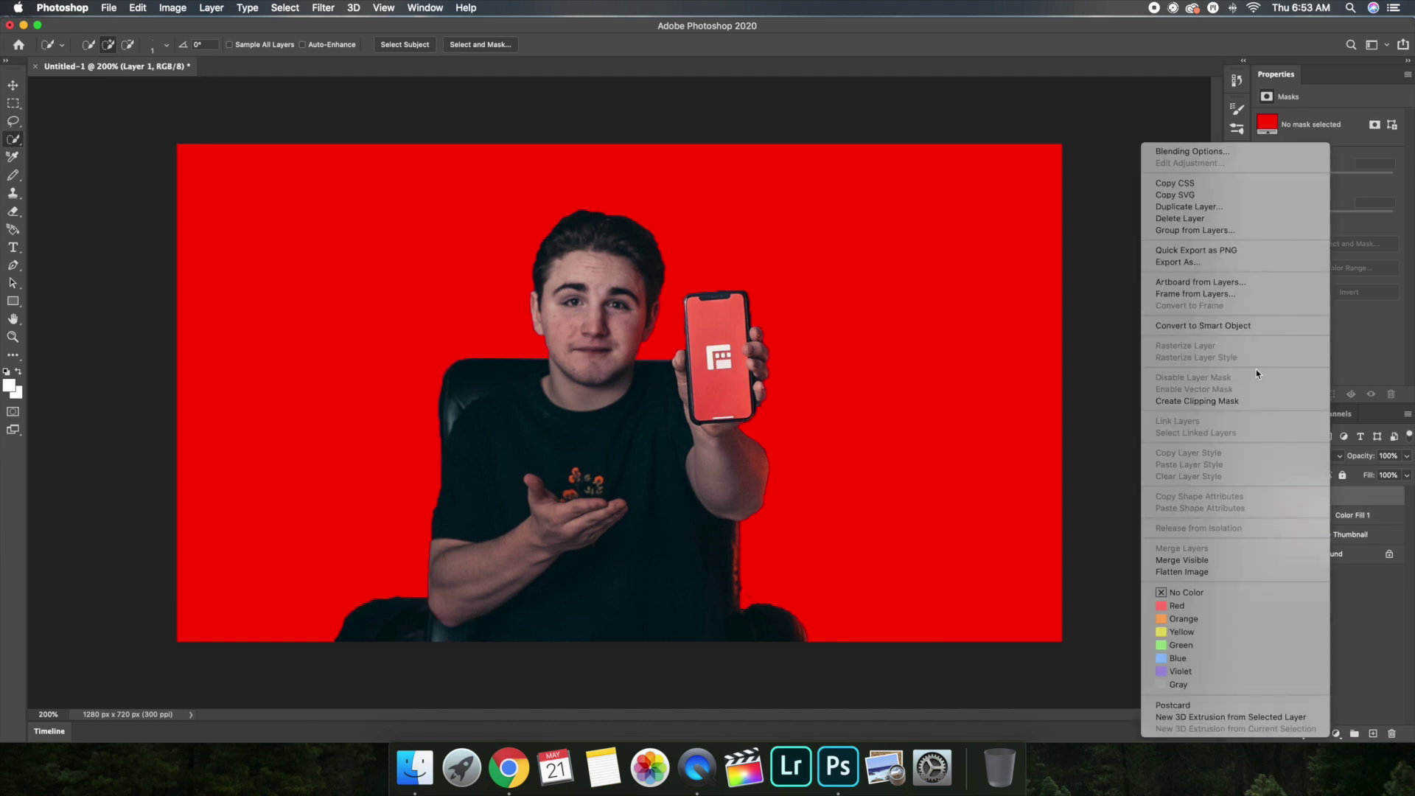
click(1188, 151)
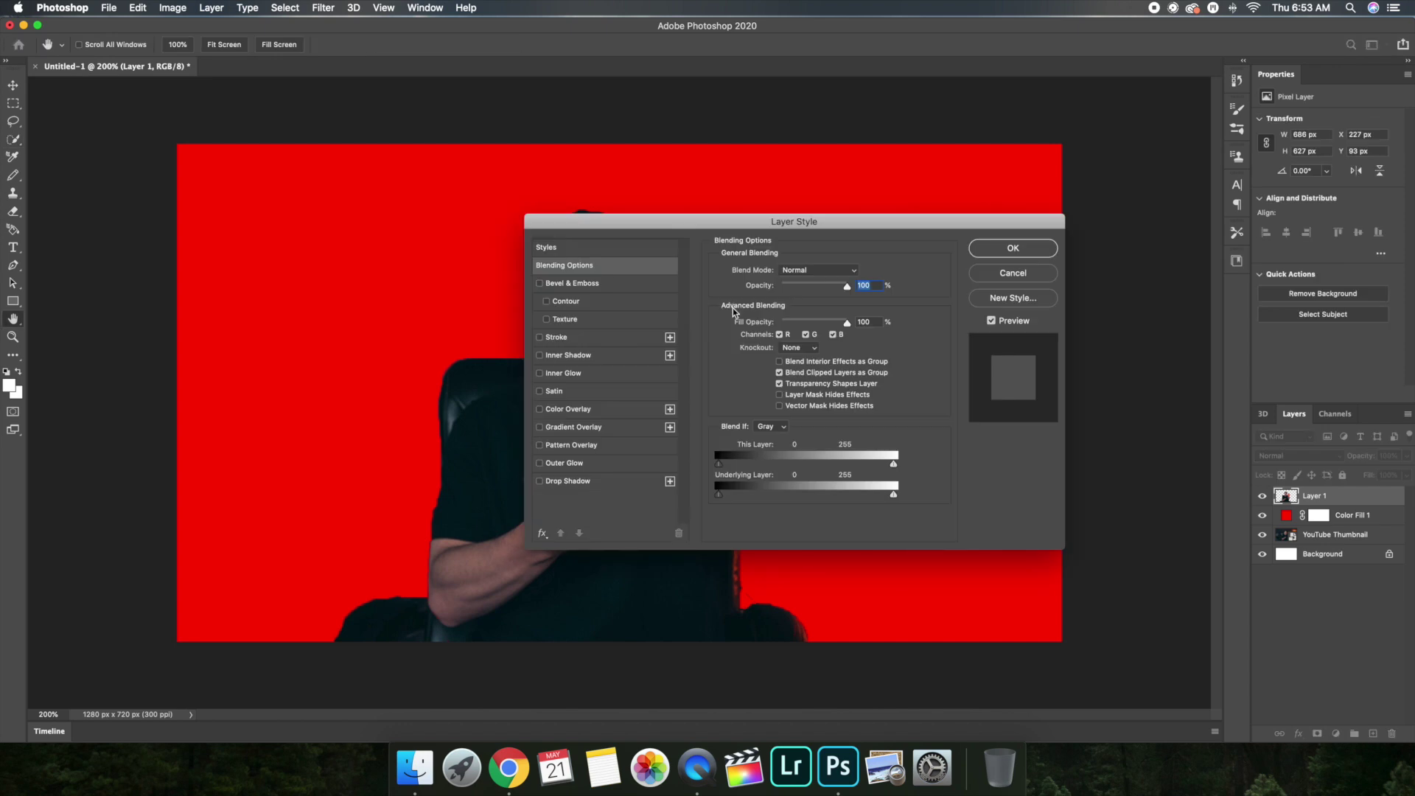
click(550, 336)
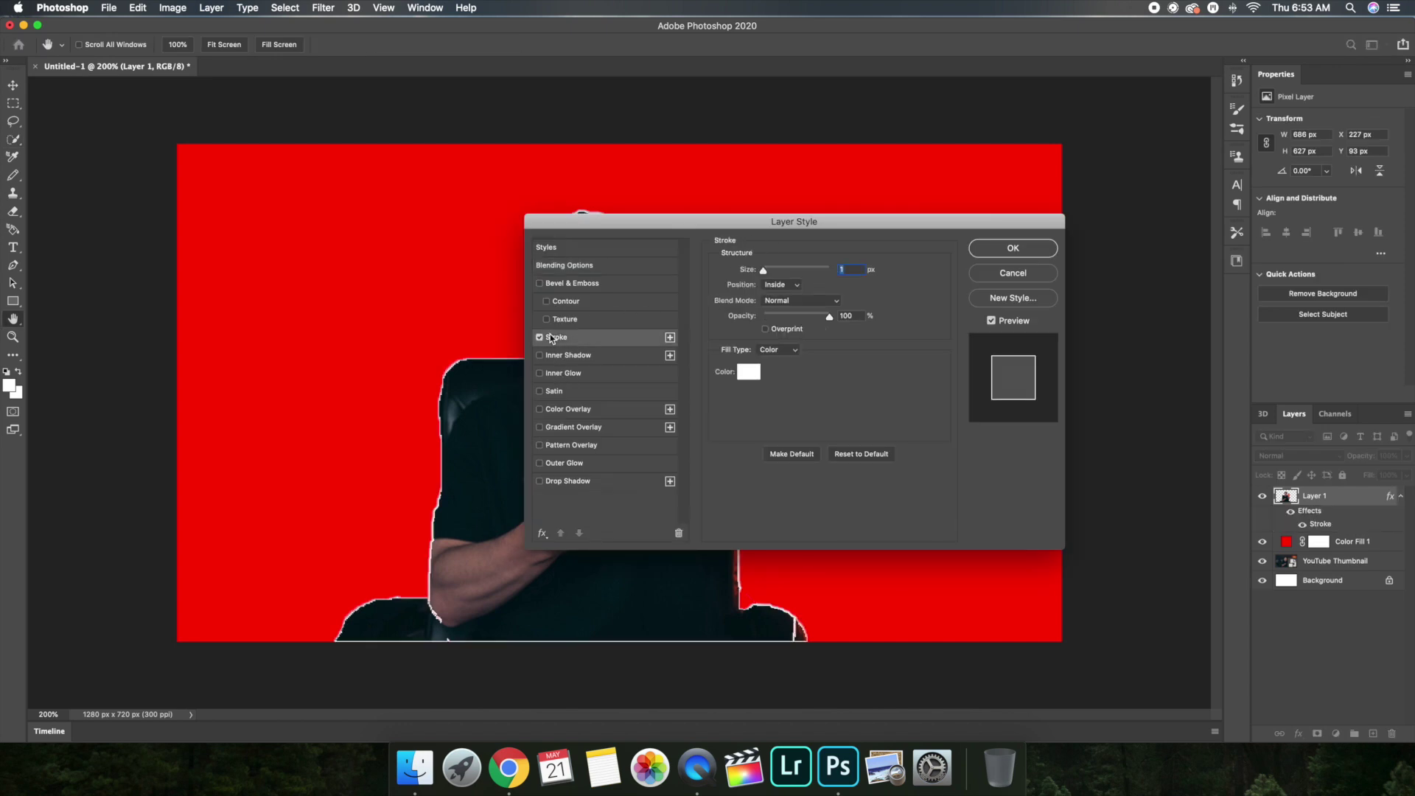
click(1002, 250)
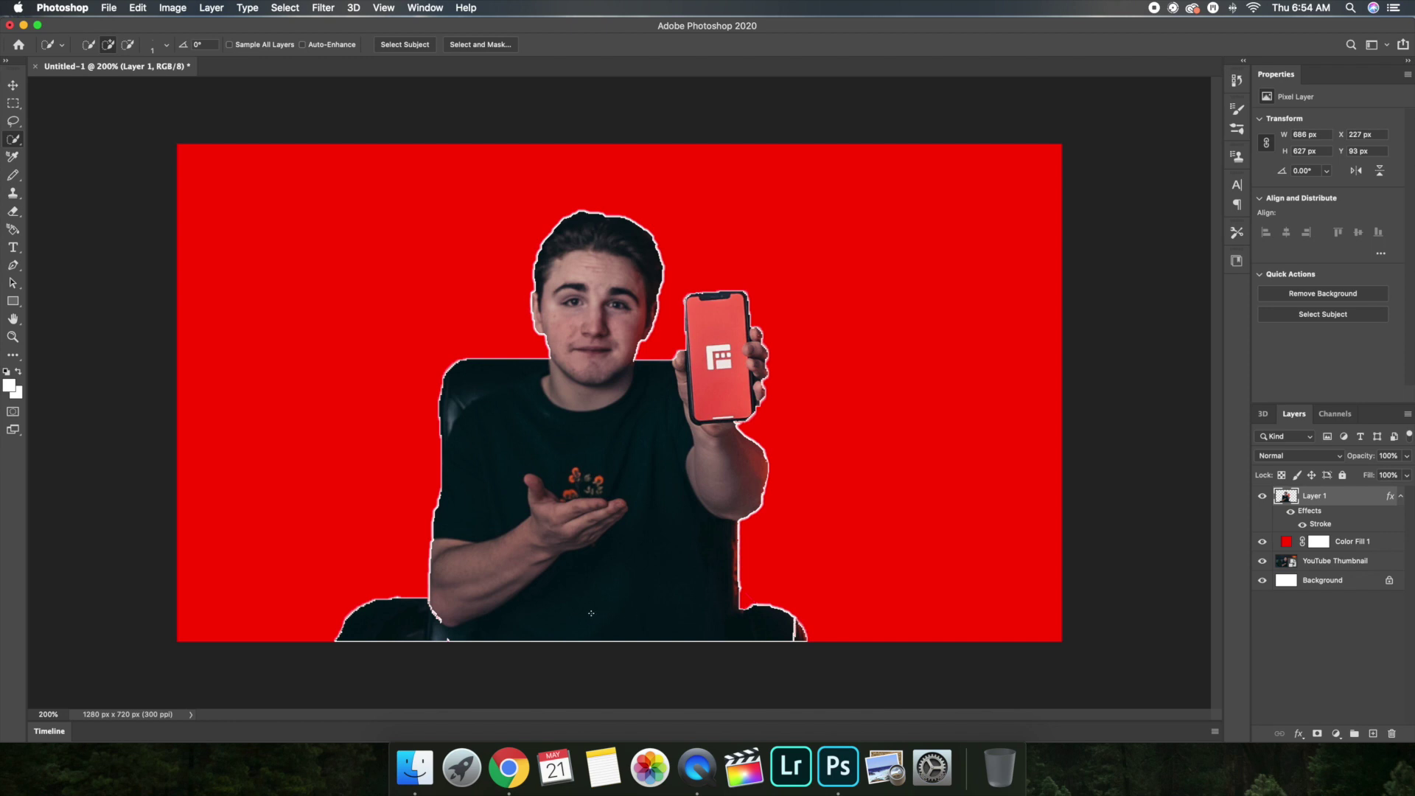
Step: Undo the stroke, the red fill layer and the layer copy to get the selection back on the photo
key(super+z)
key(super+z)
key(super+z)
key(super+z)
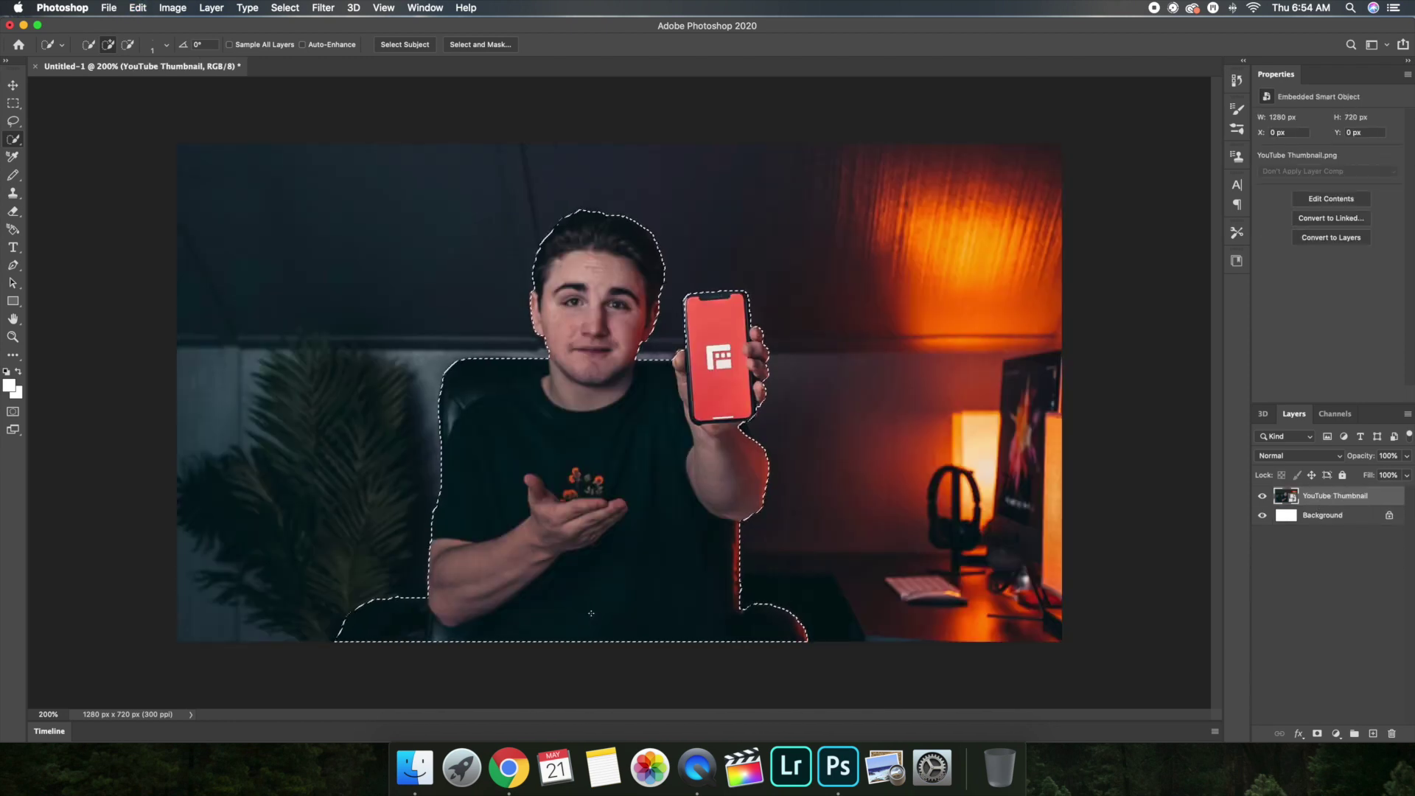
Step: Examine the selection outline up close along the elbow, the chair's lower edges and both armrests
key(super+equal)
scroll(594, 619, up, 4)
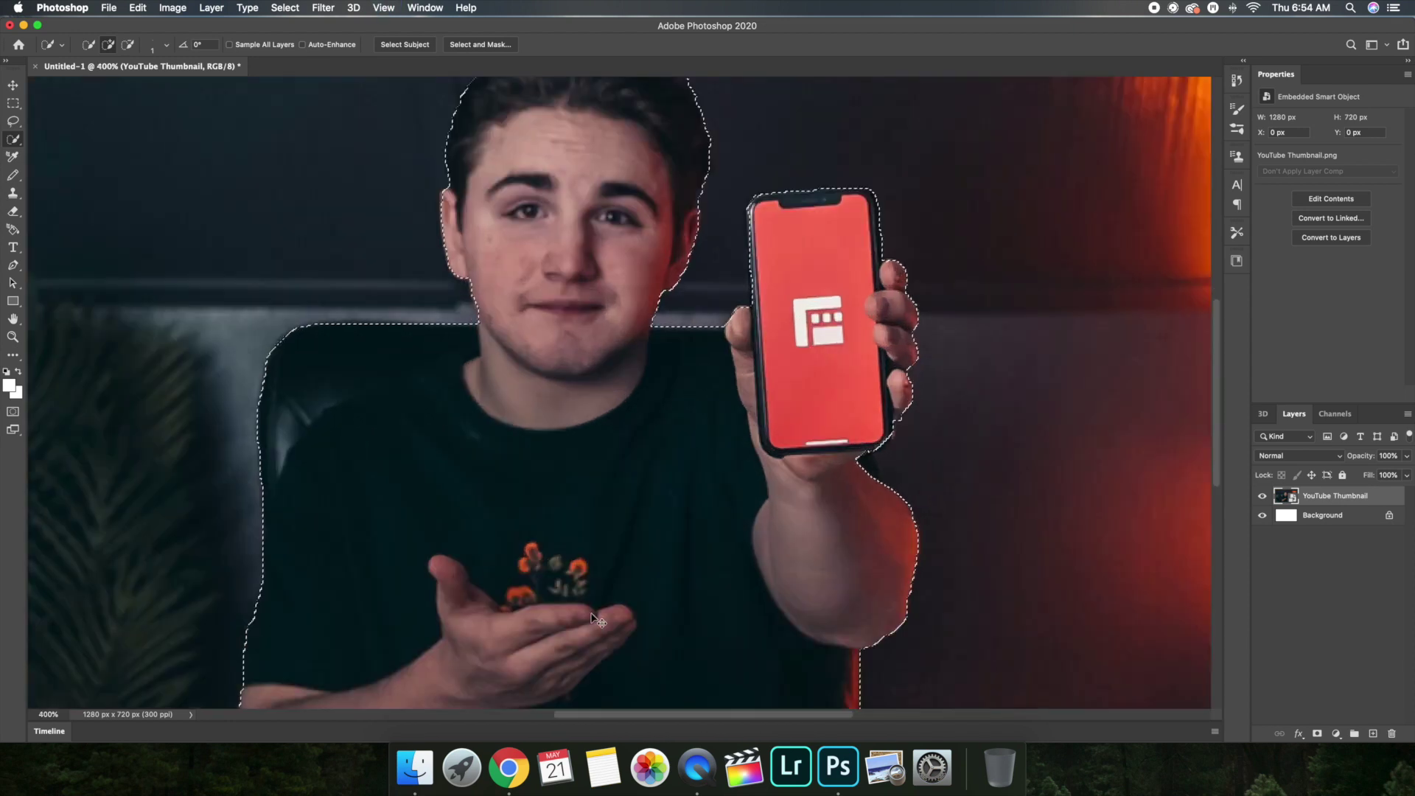
scroll(592, 613, down, 10)
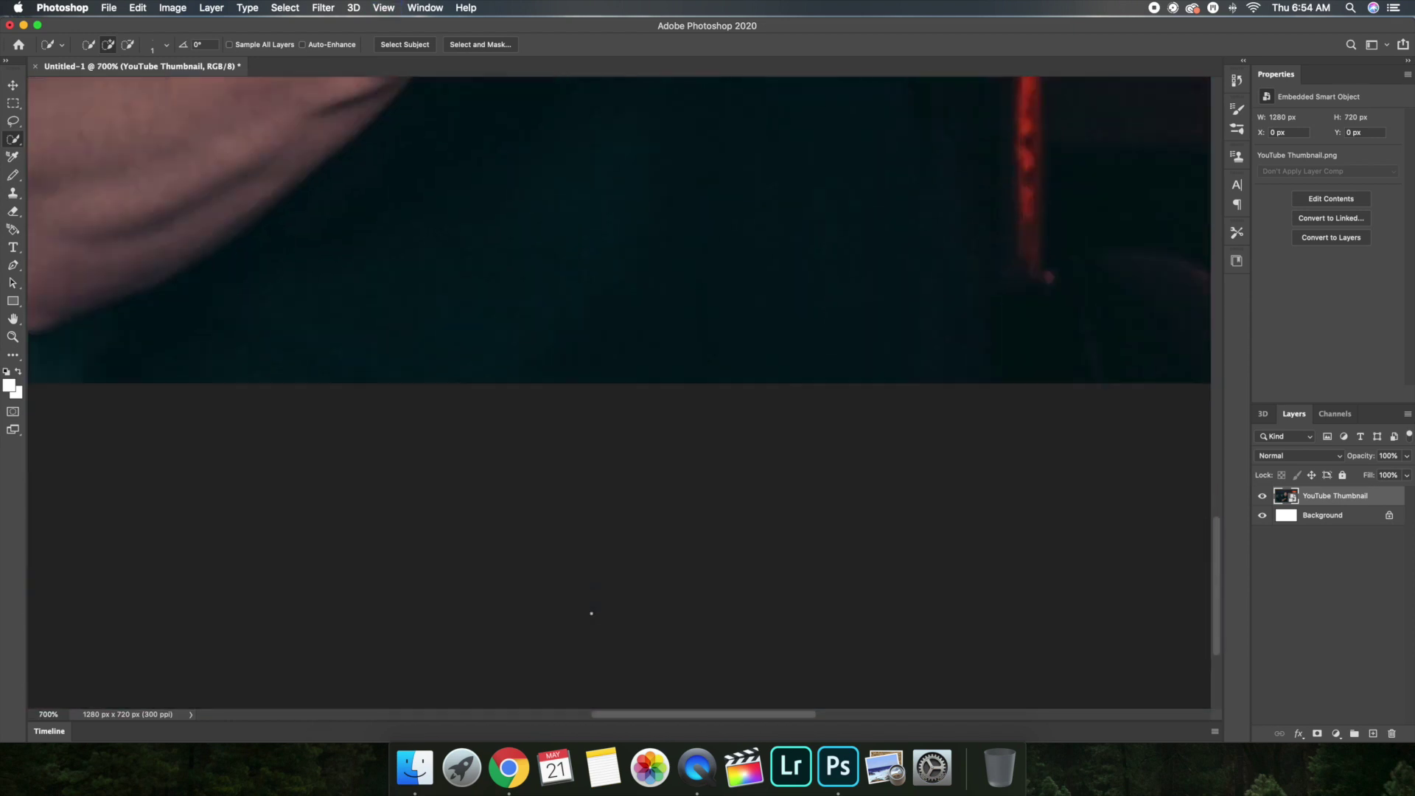
scroll(589, 609, up, 4)
scroll(446, 459, left, 10)
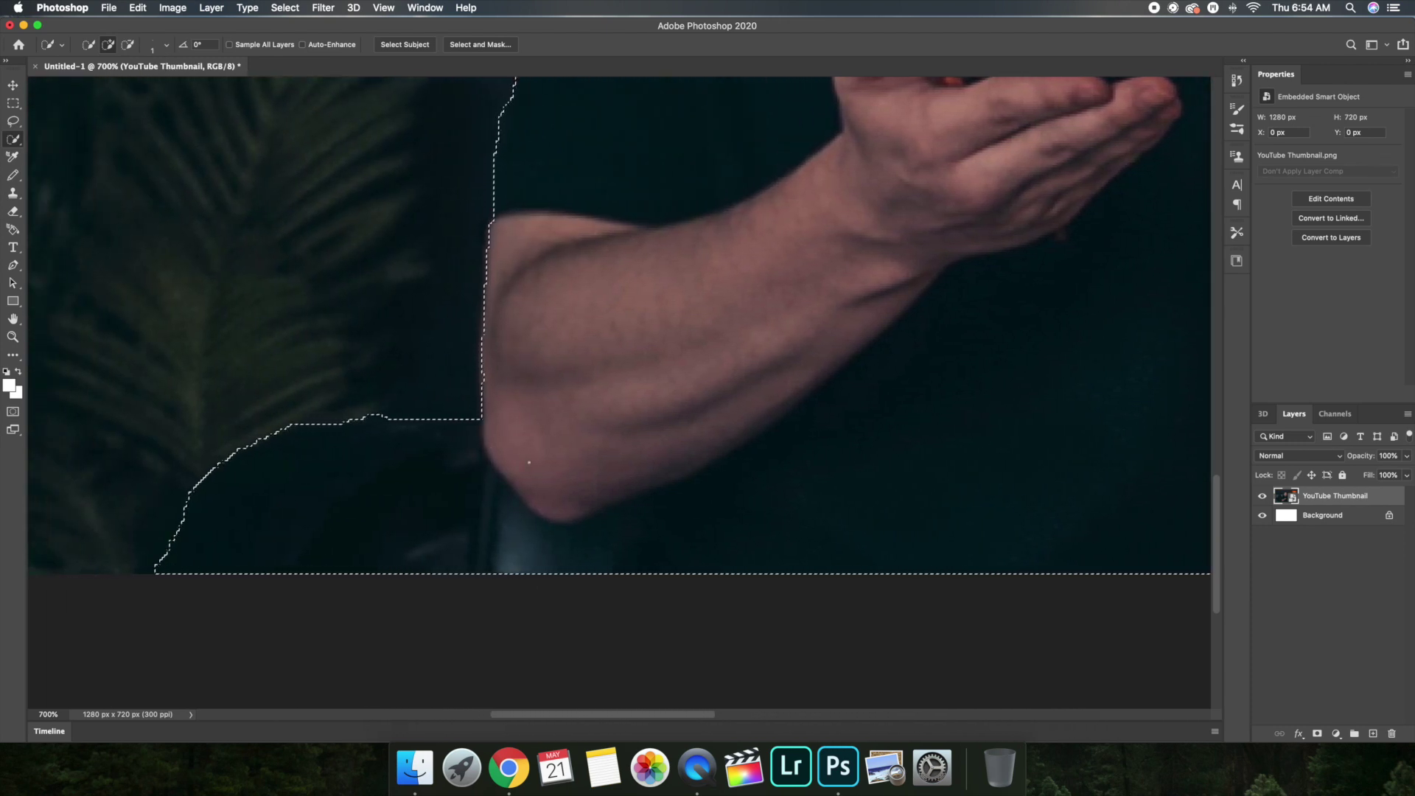
drag(483, 324, 479, 387)
scroll(737, 414, right, 15)
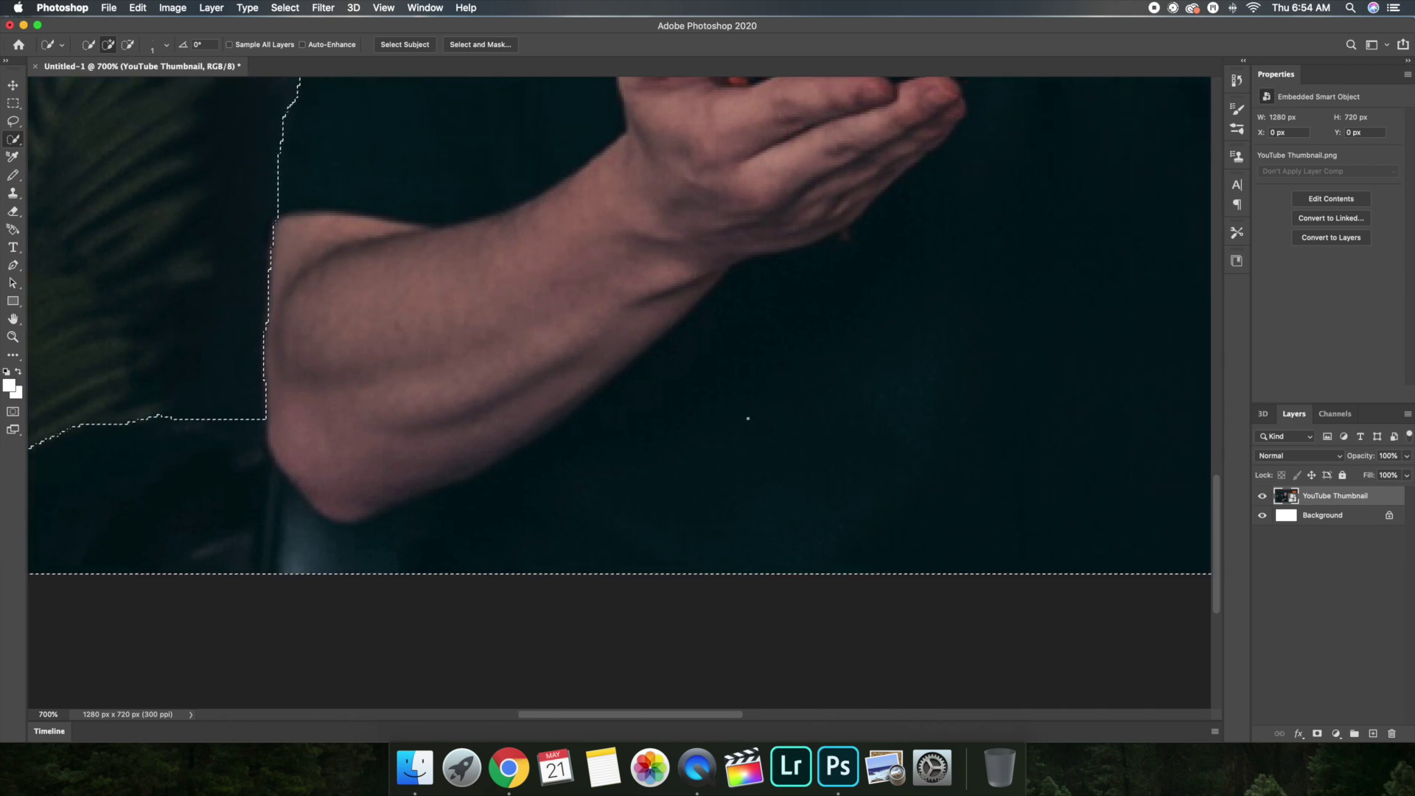
scroll(755, 414, right, 20)
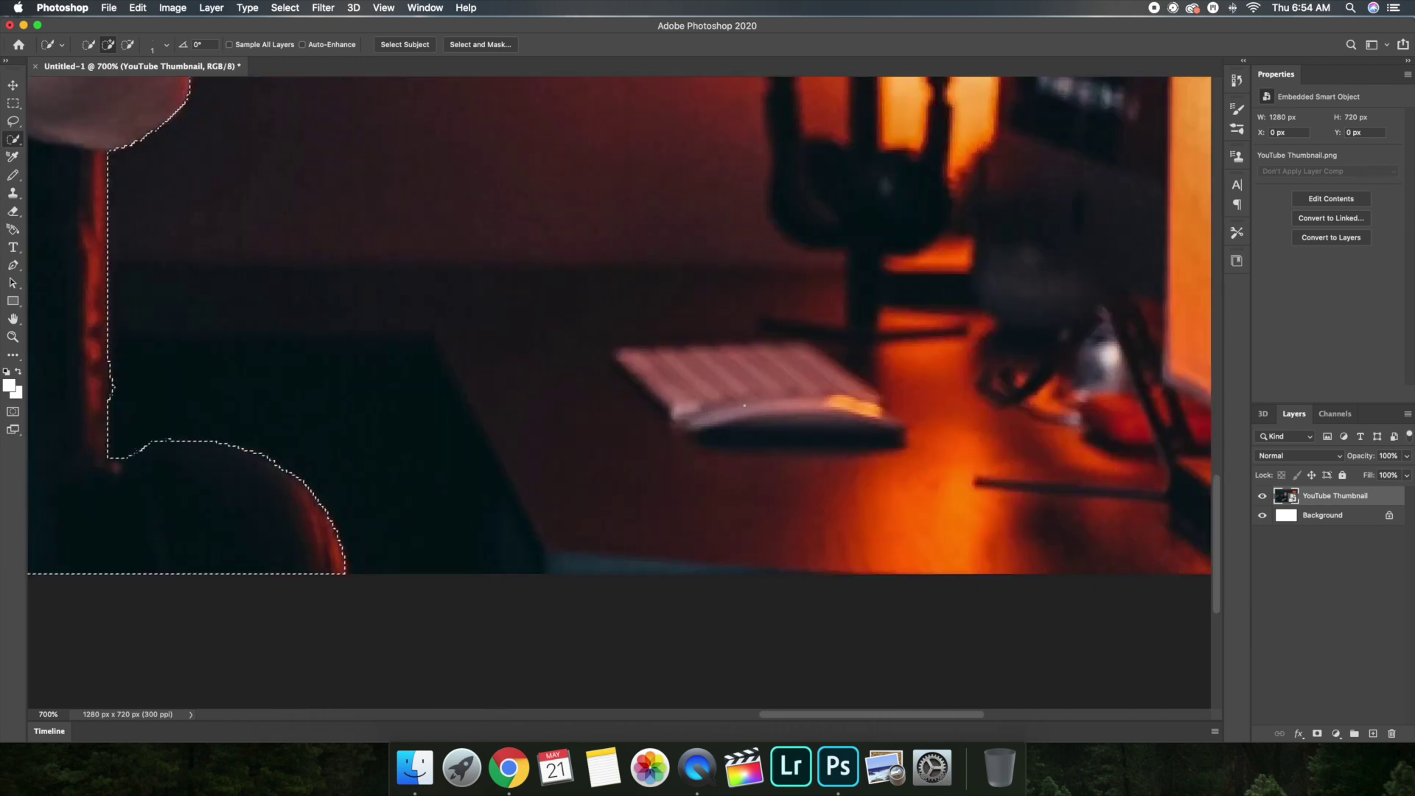
scroll(663, 506, left, 18)
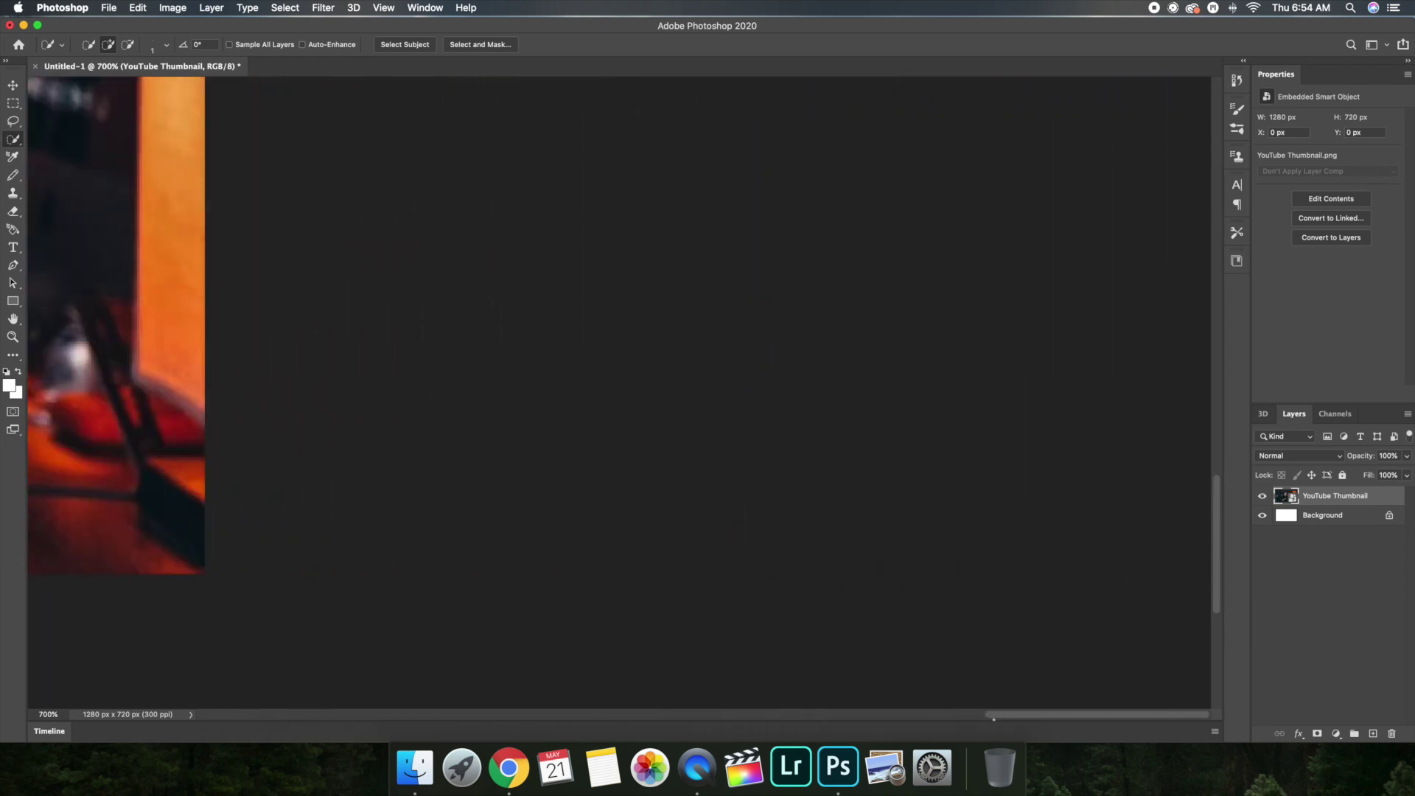
scroll(981, 717, left, 15)
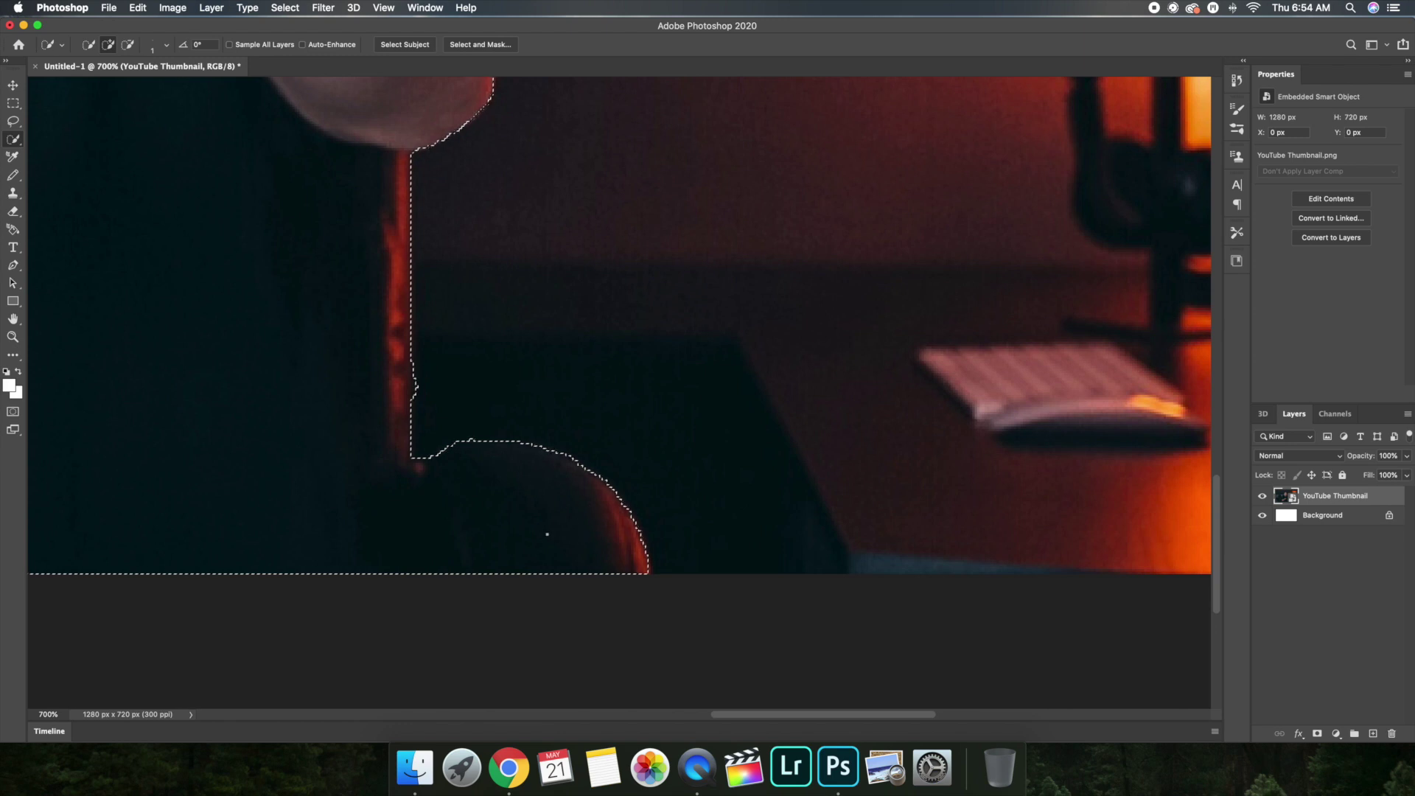
key(super+minus)
key(super+minus)
key(super+minus)
key(super+minus)
key(super+minus)
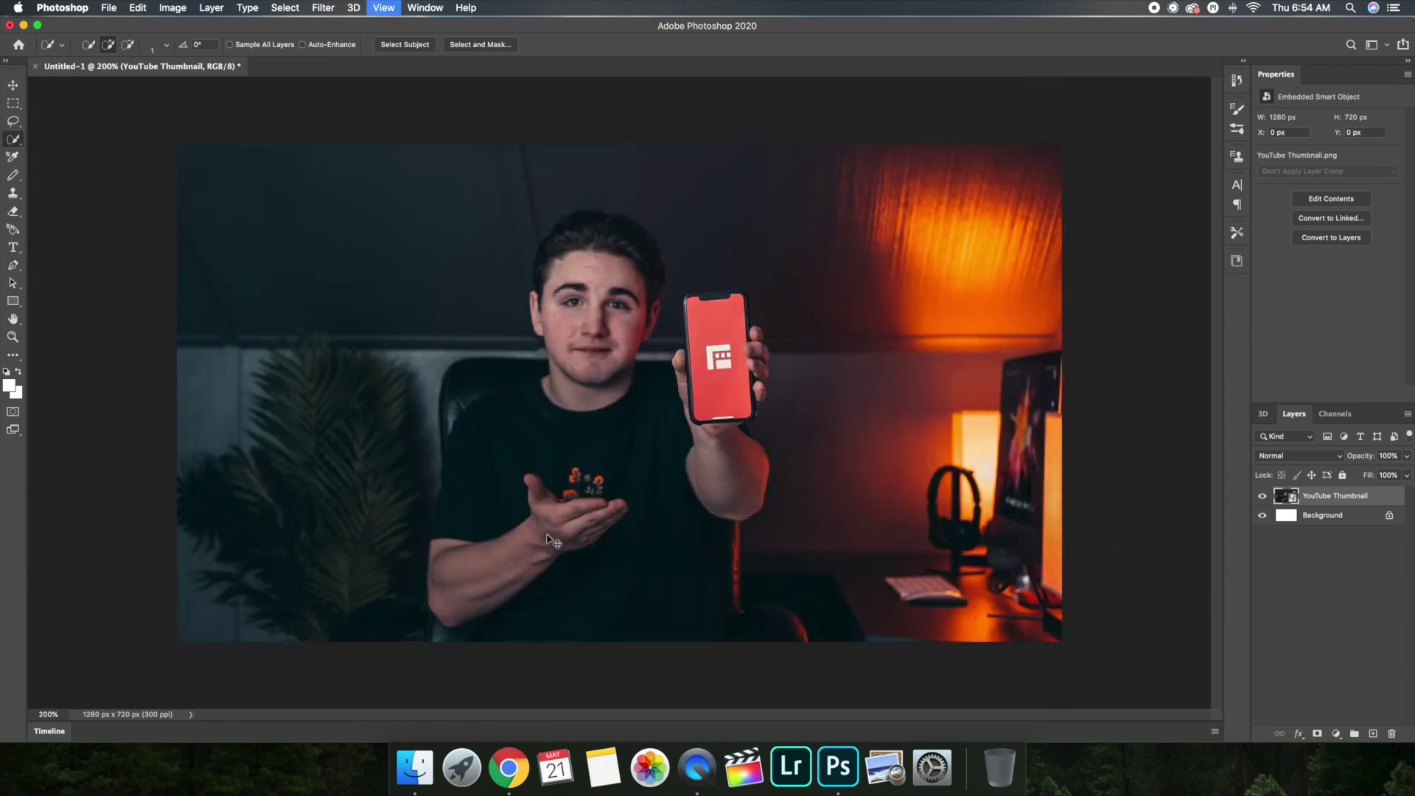
Step: Copy the selected man onto a new layer and place an f80000 red Solid Color fill layer directly beneath it
right_click(593, 466)
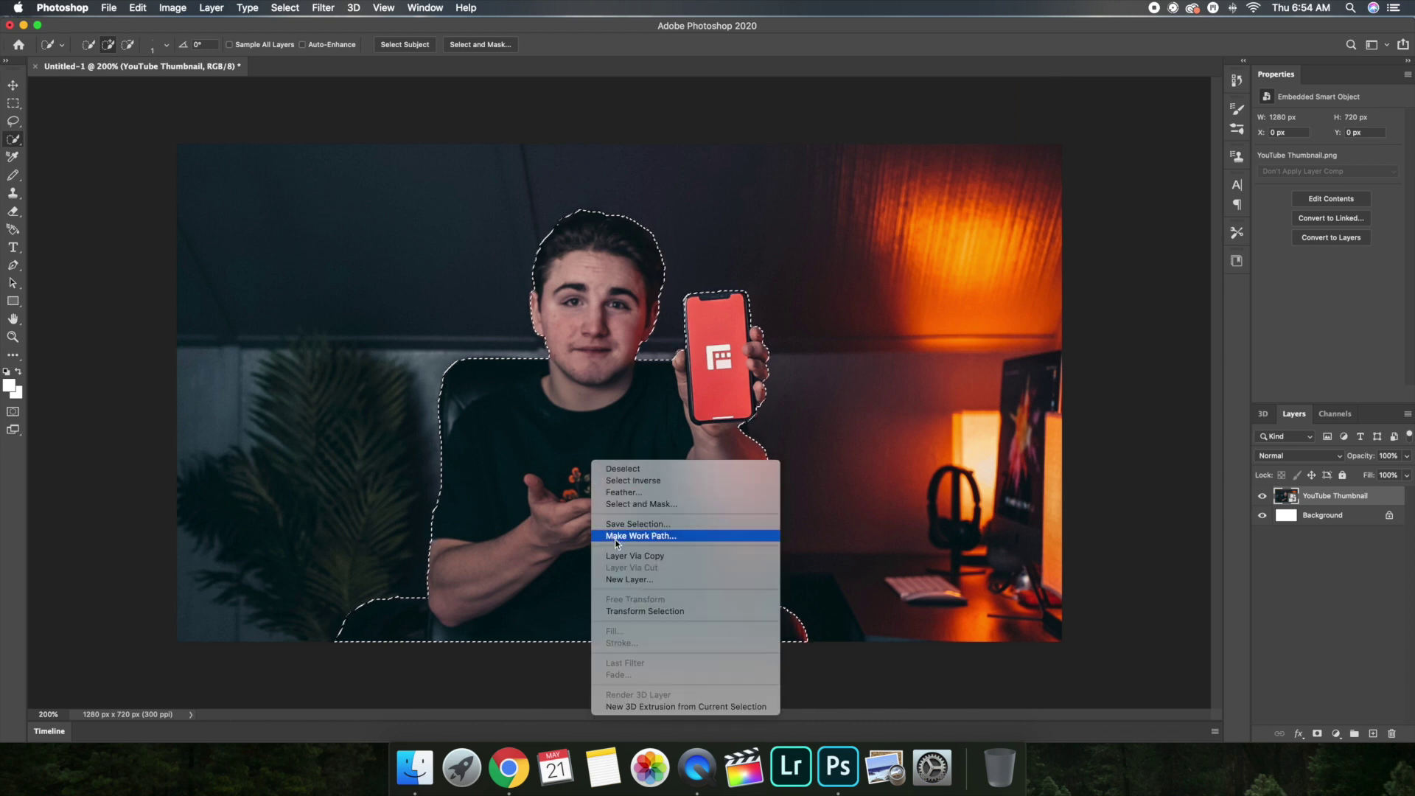
click(634, 555)
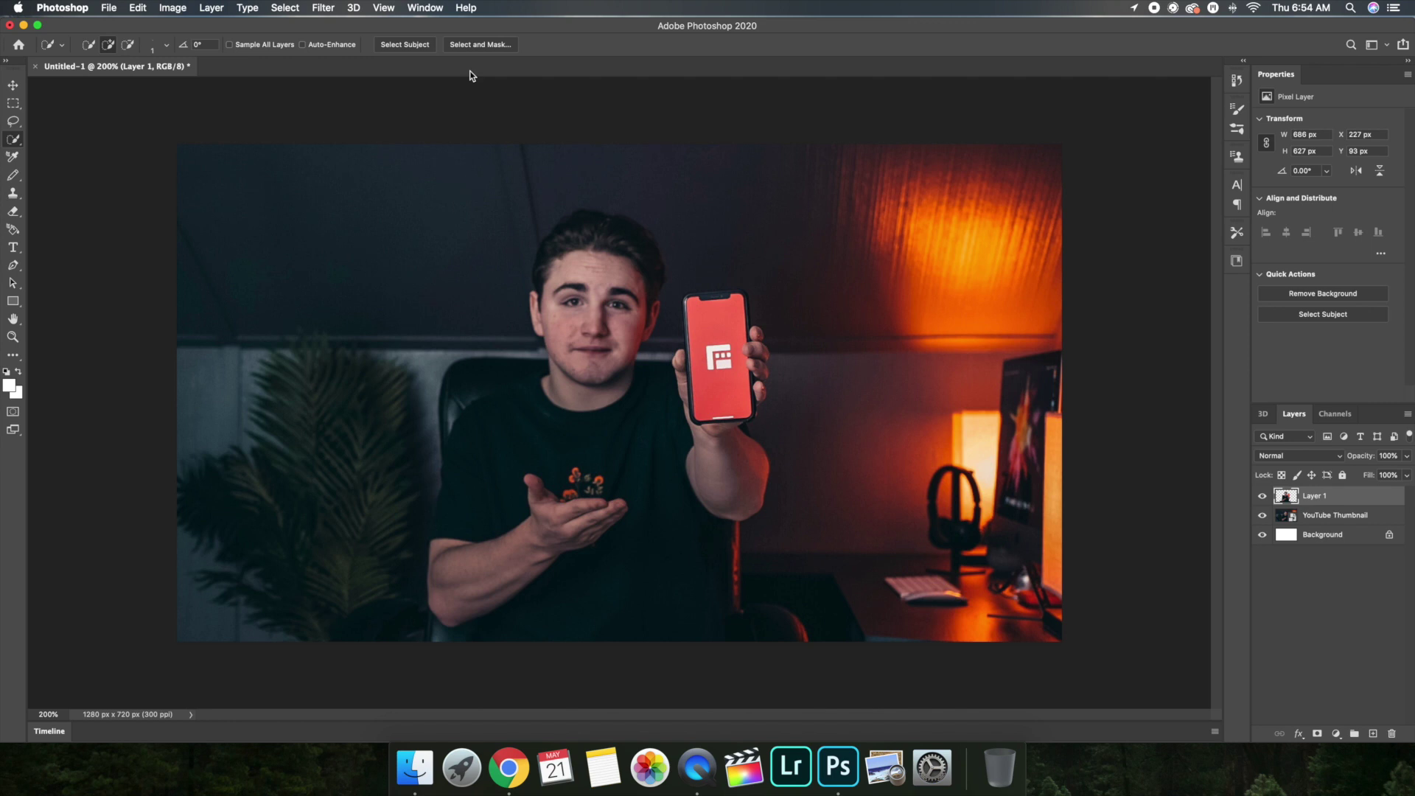
click(220, 7)
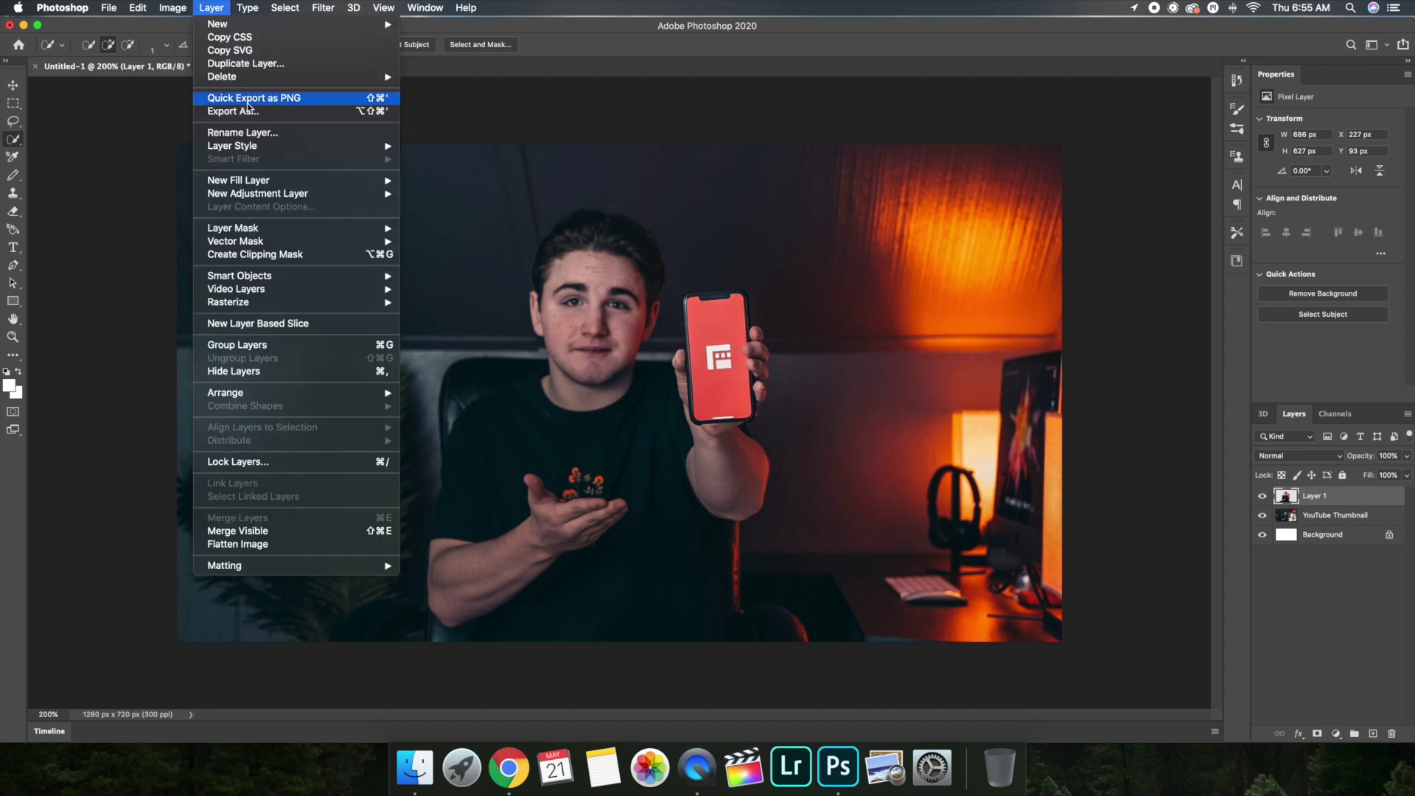
mouse_move(331, 184)
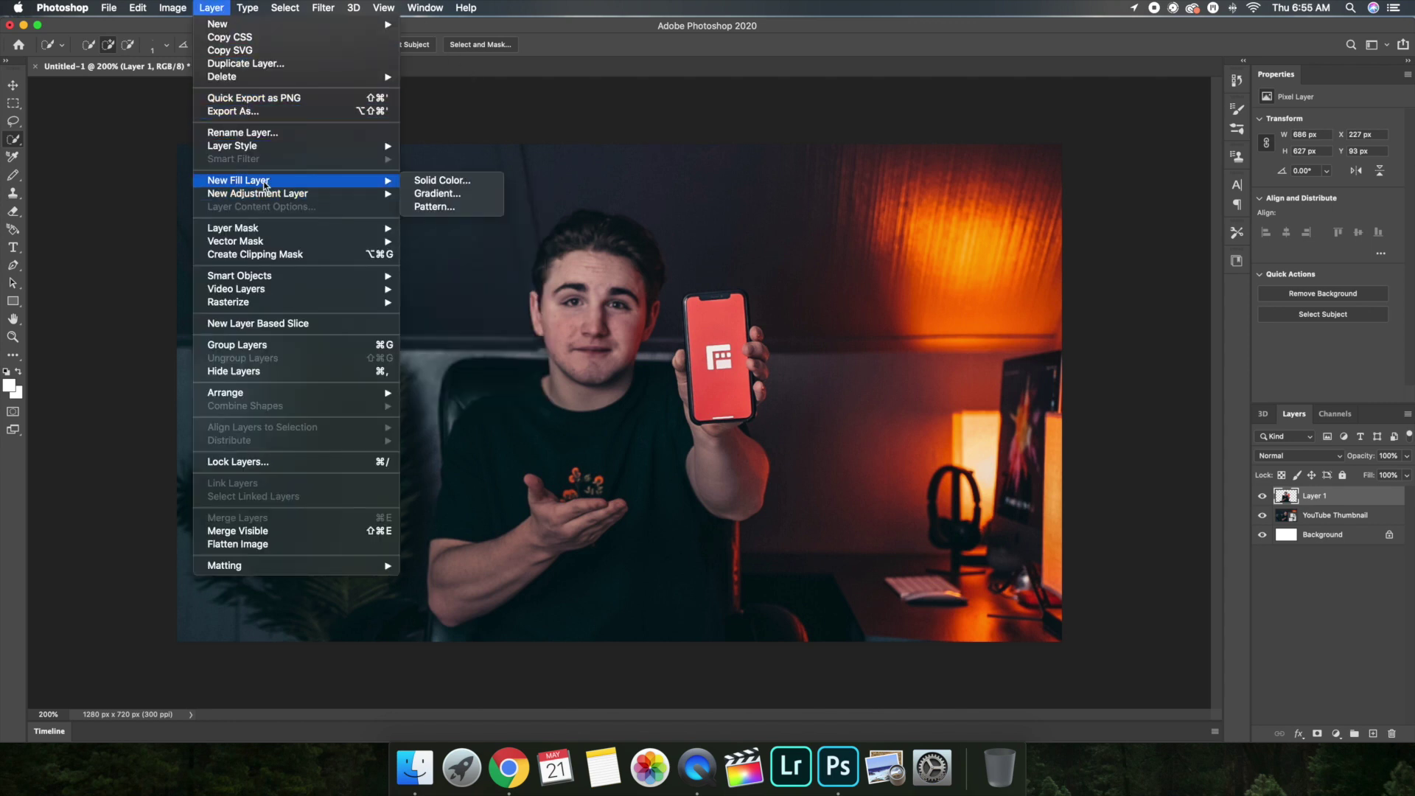
click(406, 183)
click(818, 352)
text(ff0000)
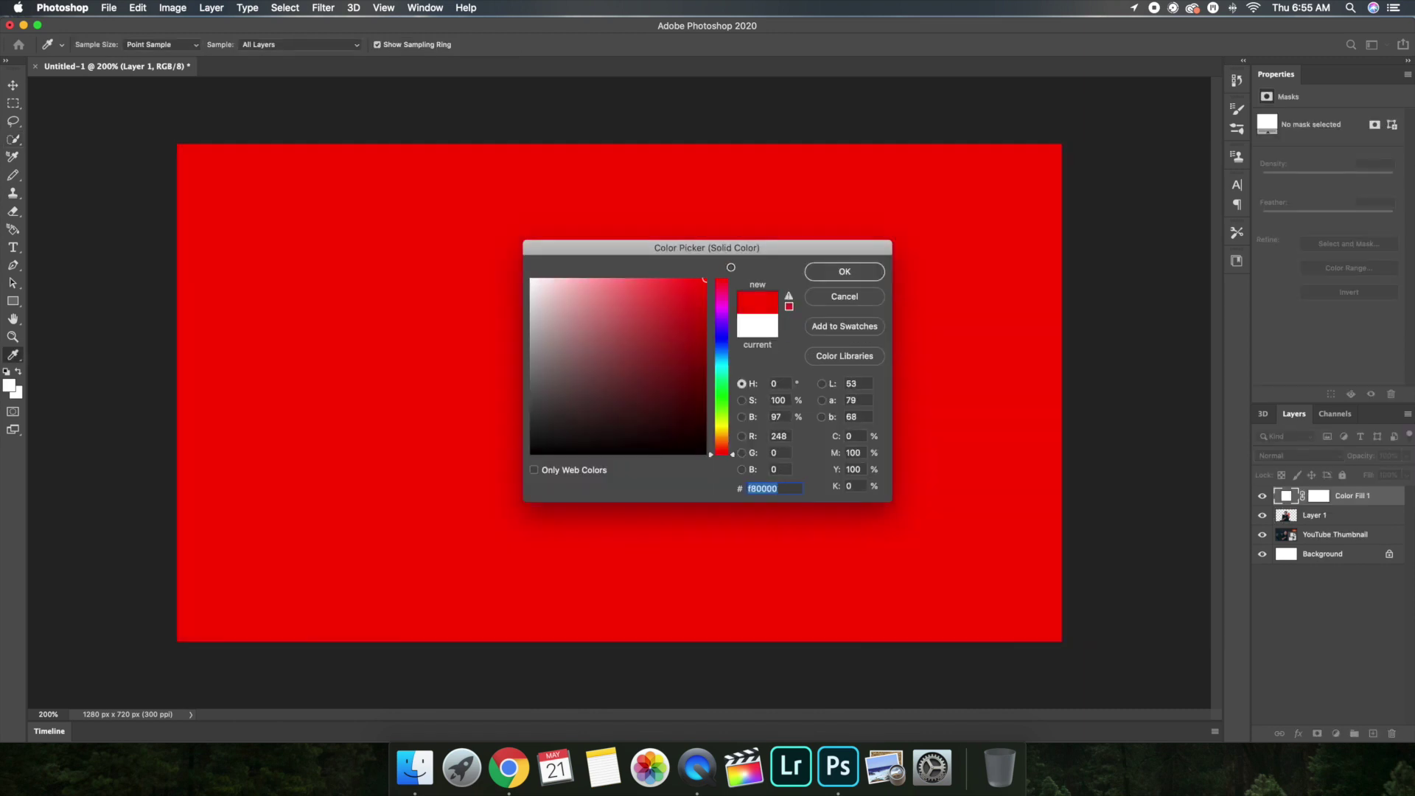
key(Return)
drag(1371, 502, 1351, 526)
Step: Apply a 1 px white inside stroke, a drop shadow and a white outer glow to the cut-out layer
right_click(1339, 500)
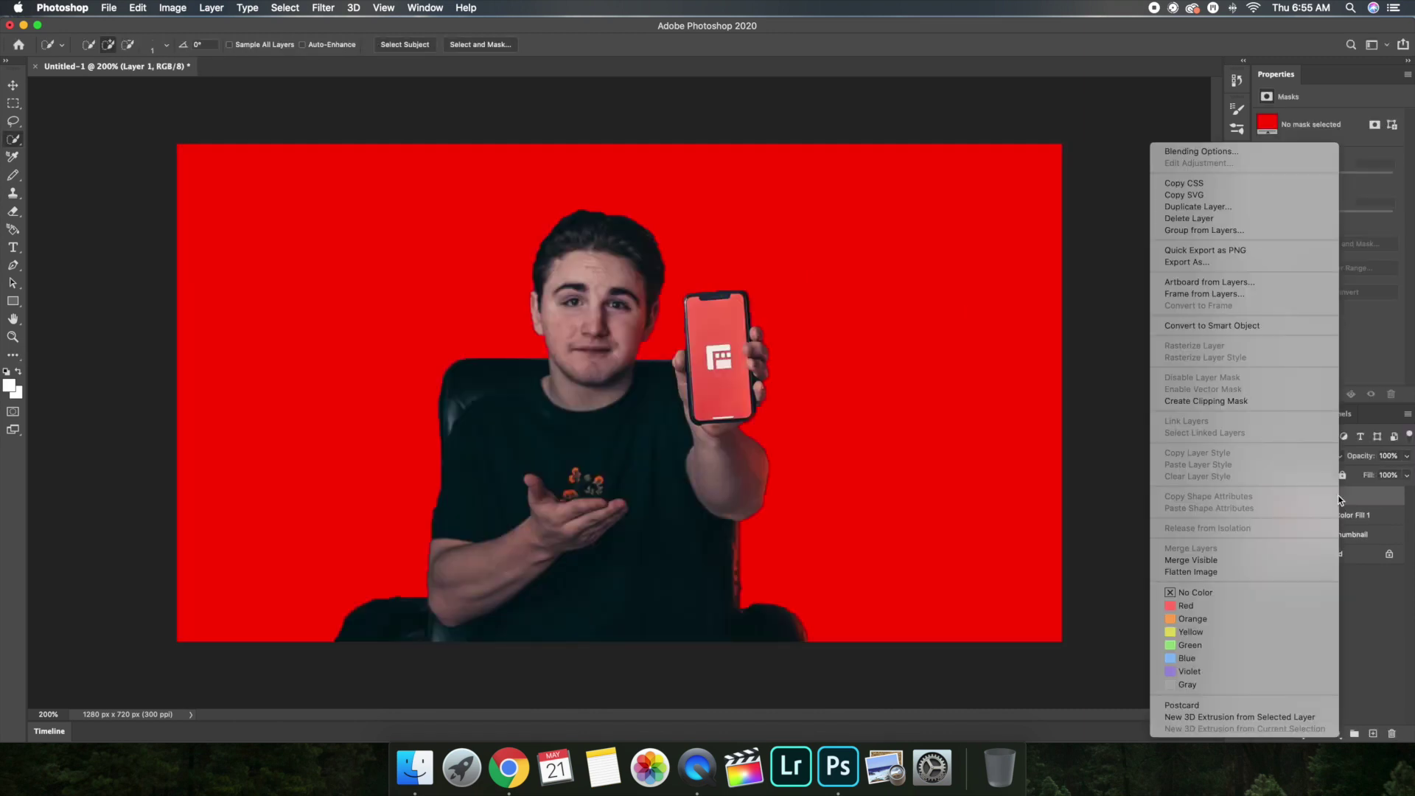
click(1171, 152)
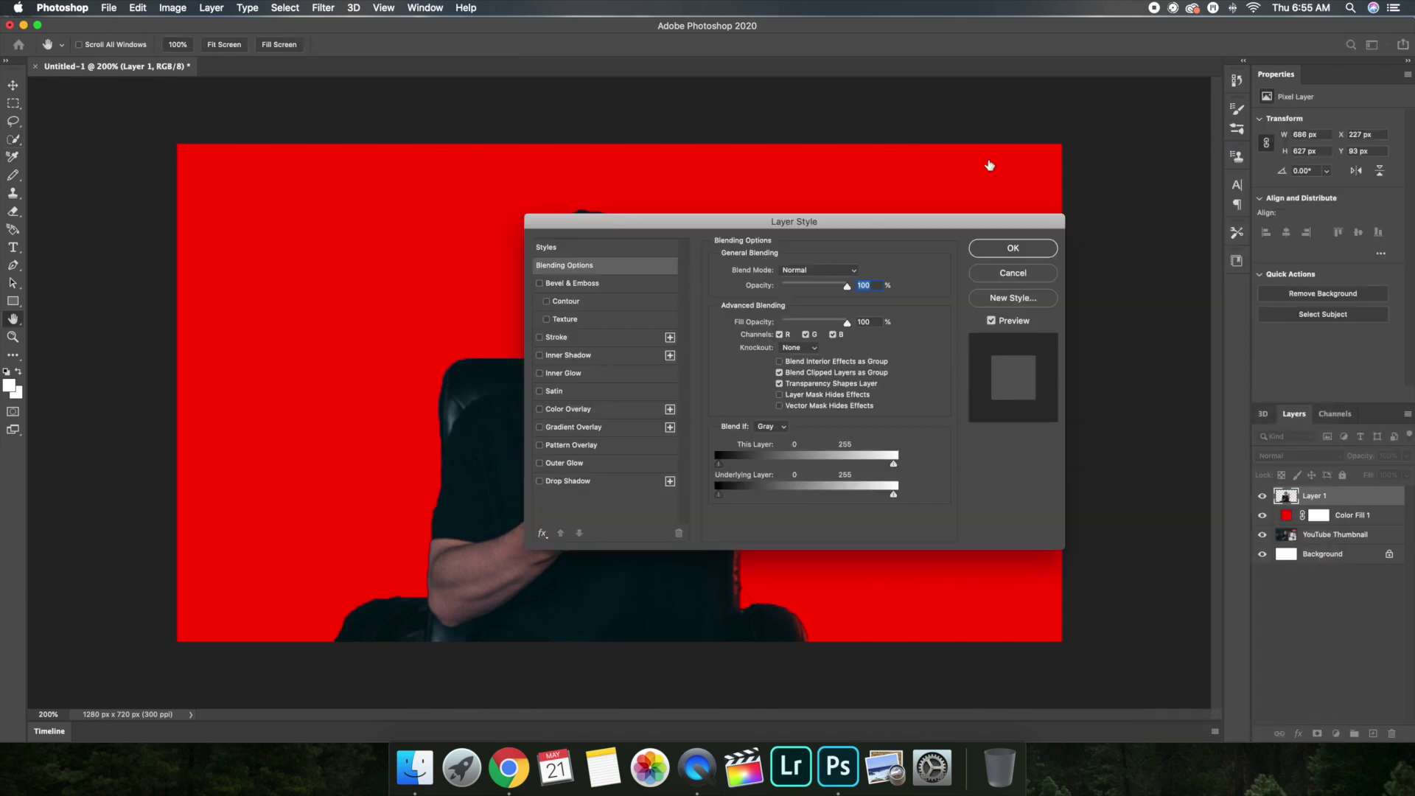
click(563, 339)
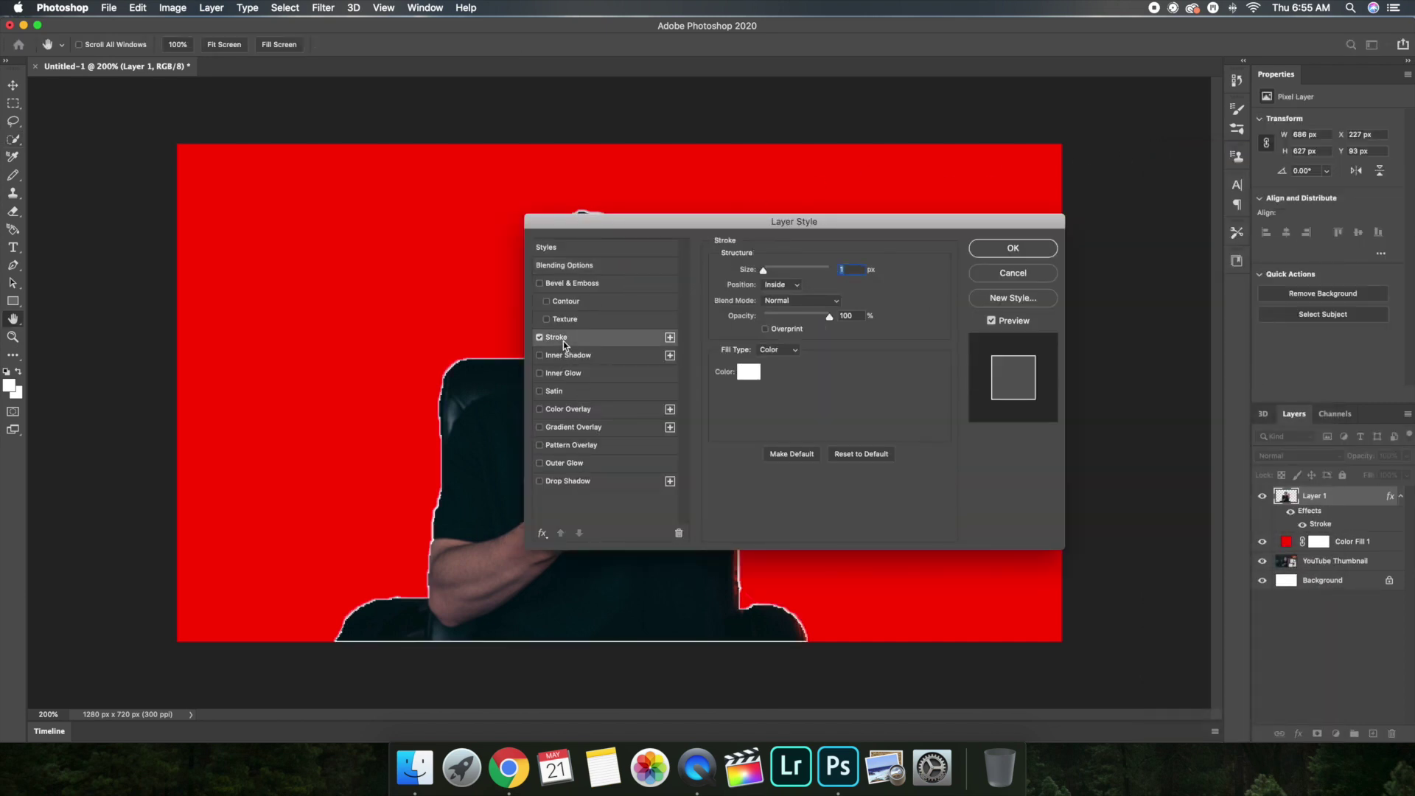
click(553, 481)
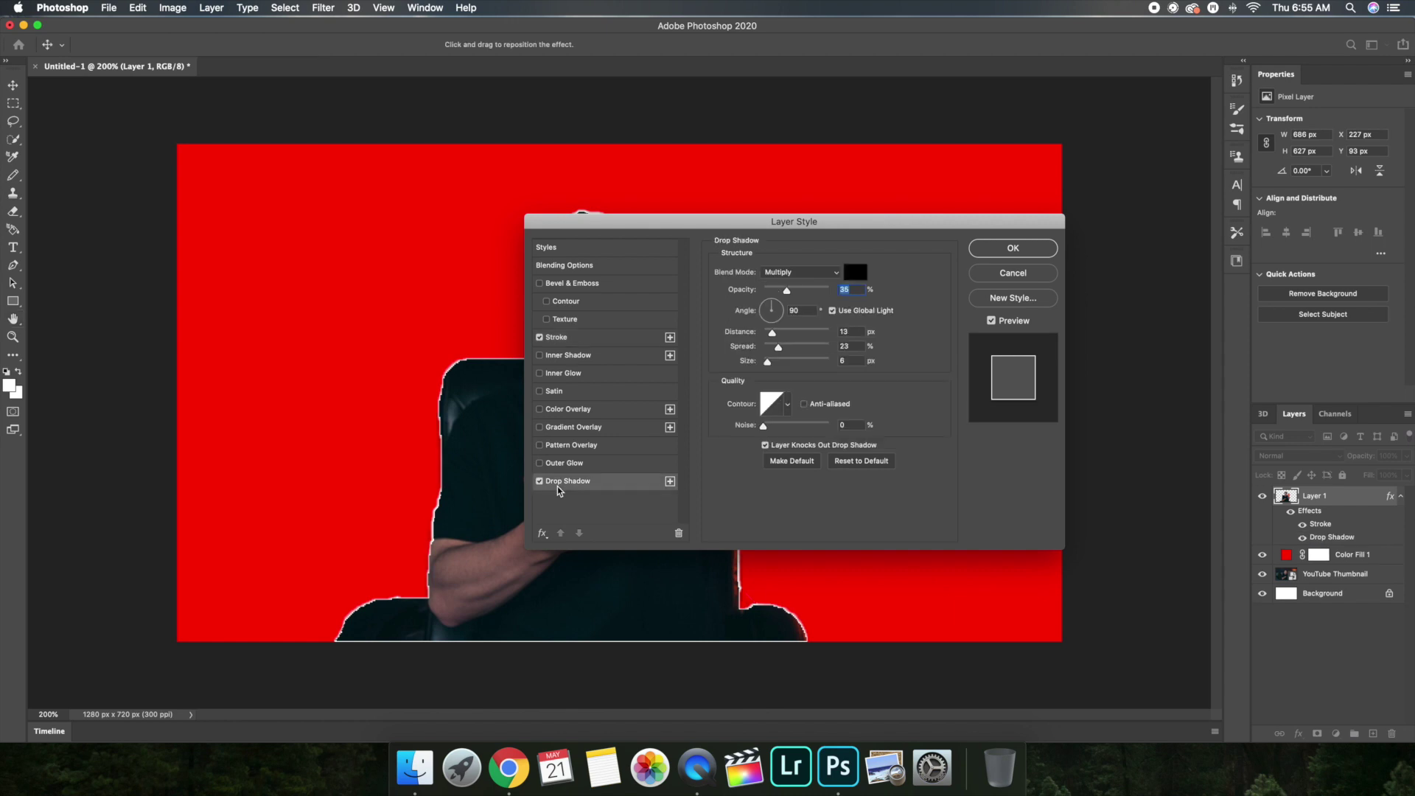
click(552, 460)
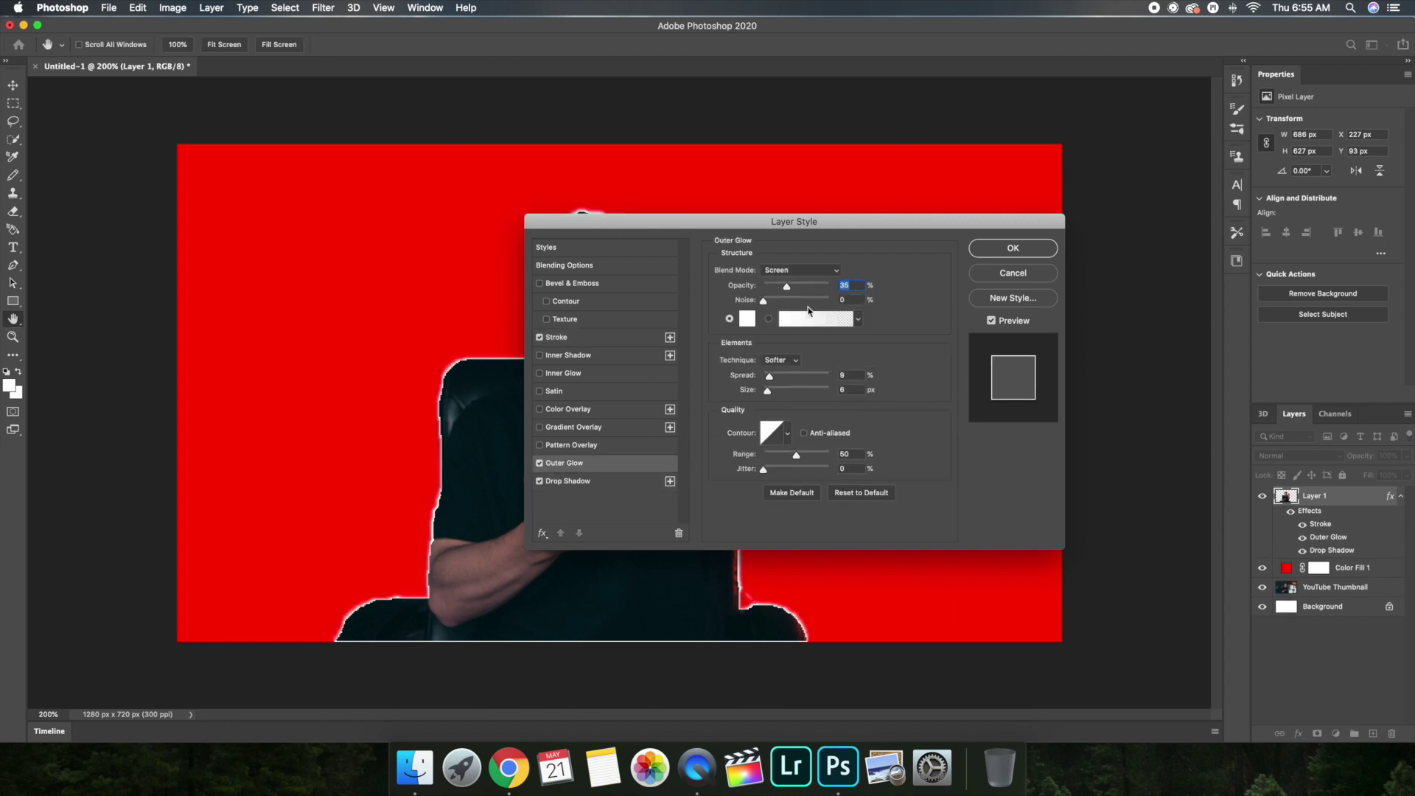
click(991, 249)
key(w)
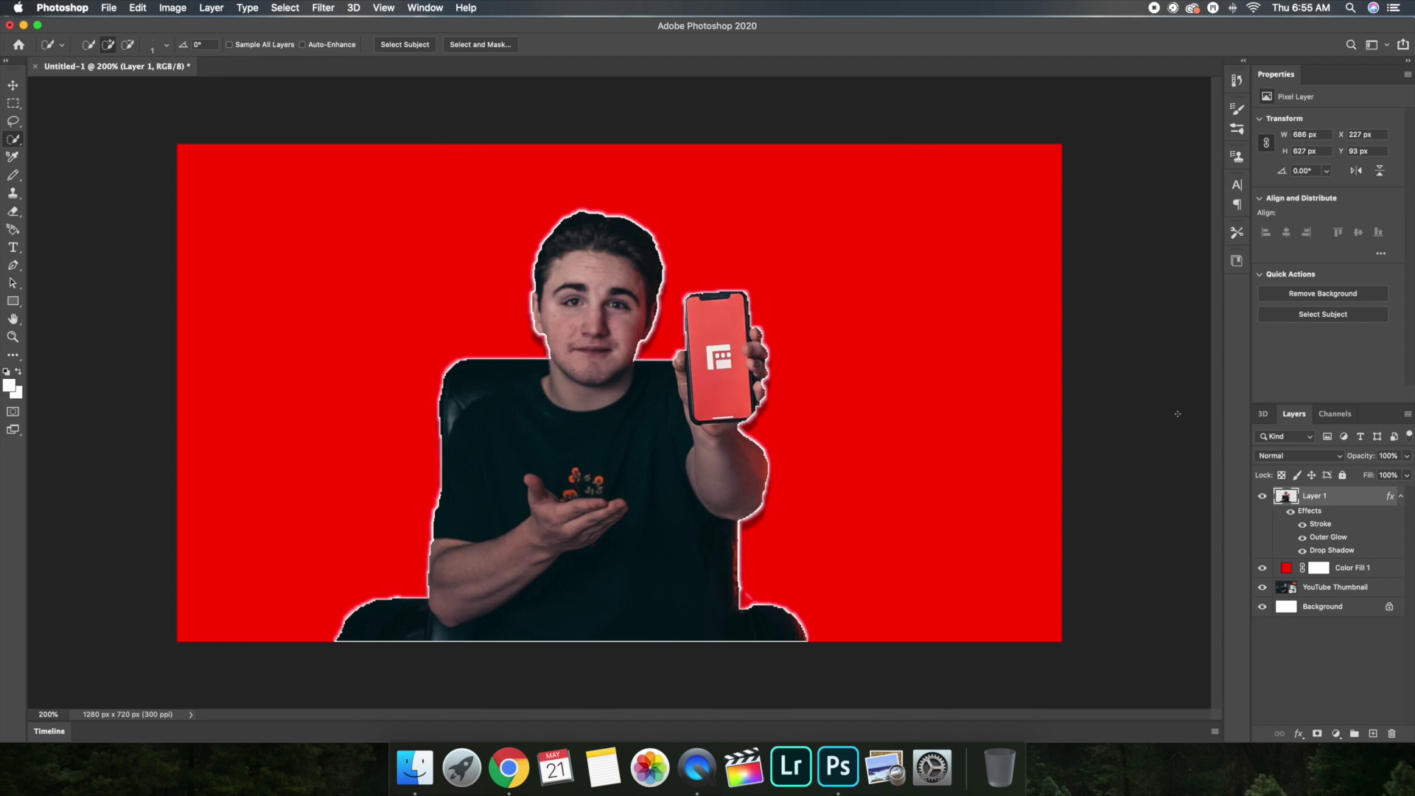
Step: Lower the red fill layer's opacity to 38% so the original photo shows through behind the man
click(1286, 568)
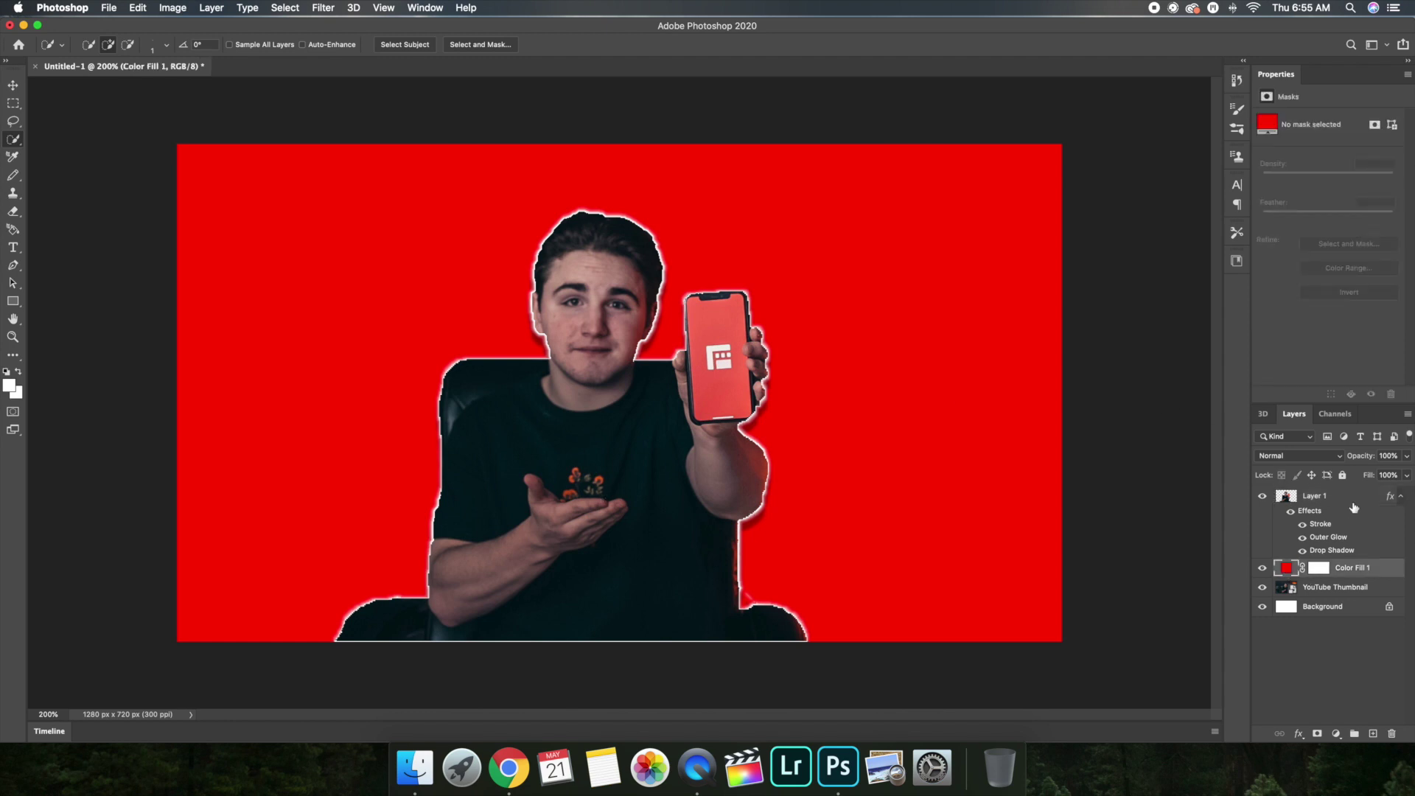
click(1406, 456)
drag(1403, 476, 1367, 483)
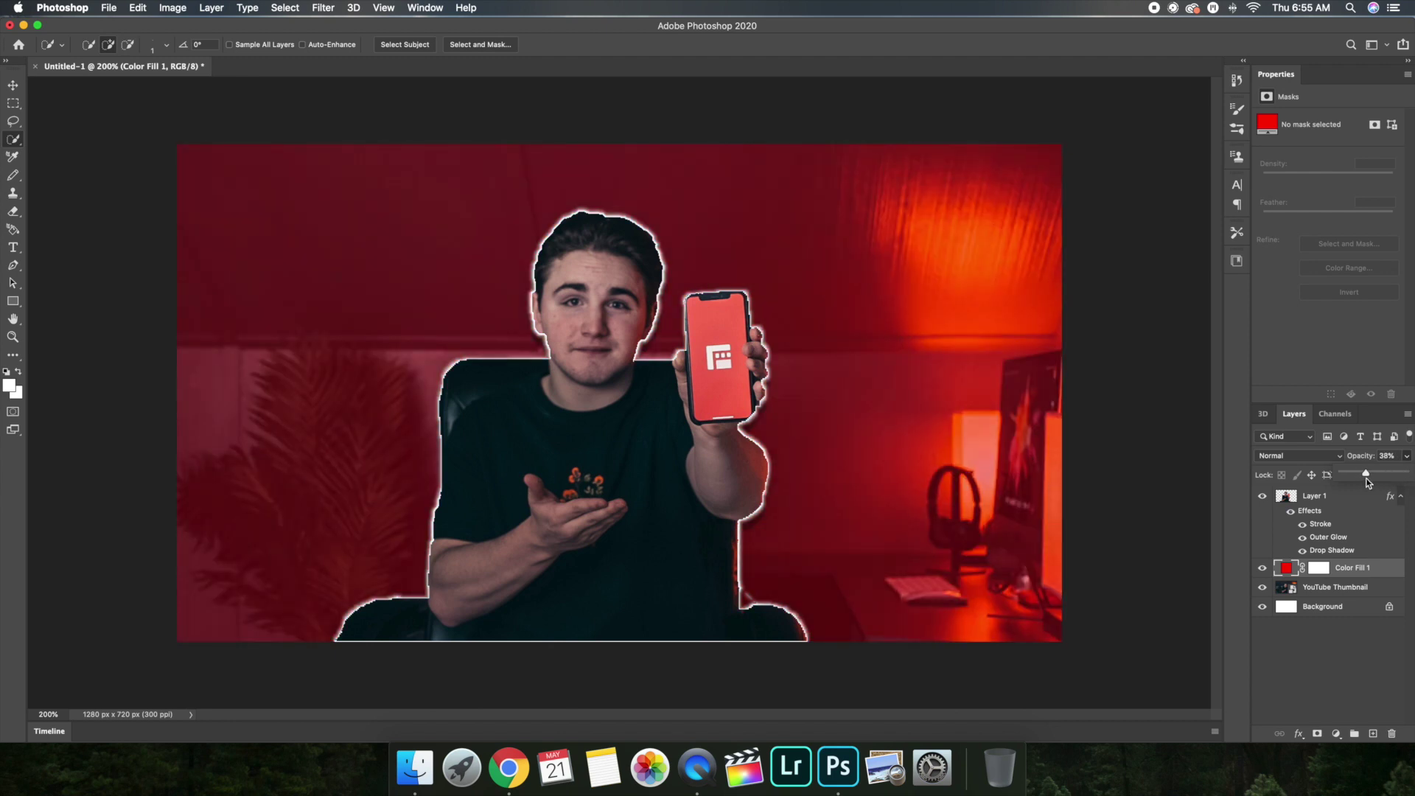
click(1360, 644)
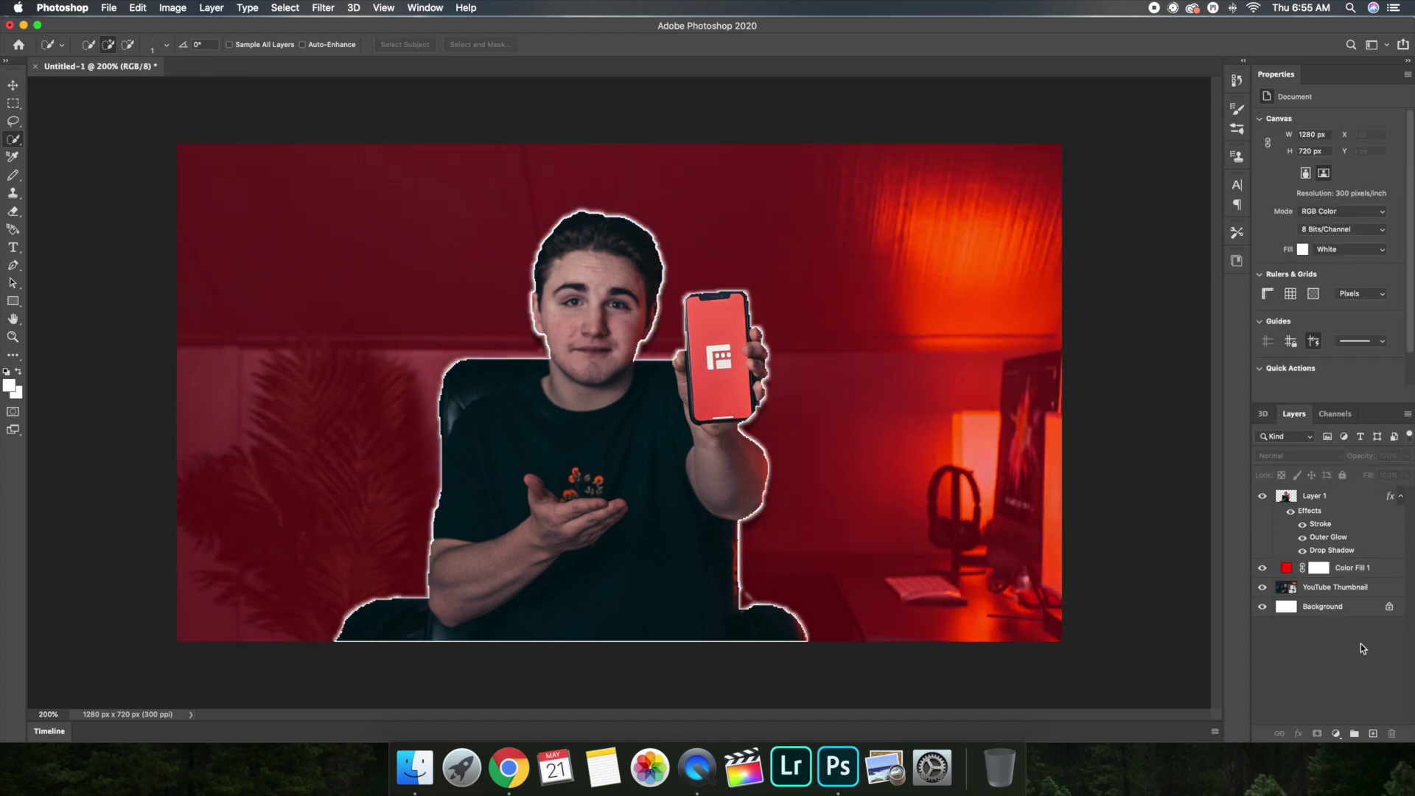
Step: Draw a text box about 1089 x 333 px across the upper part of the image, above the cut-out layer
click(1282, 497)
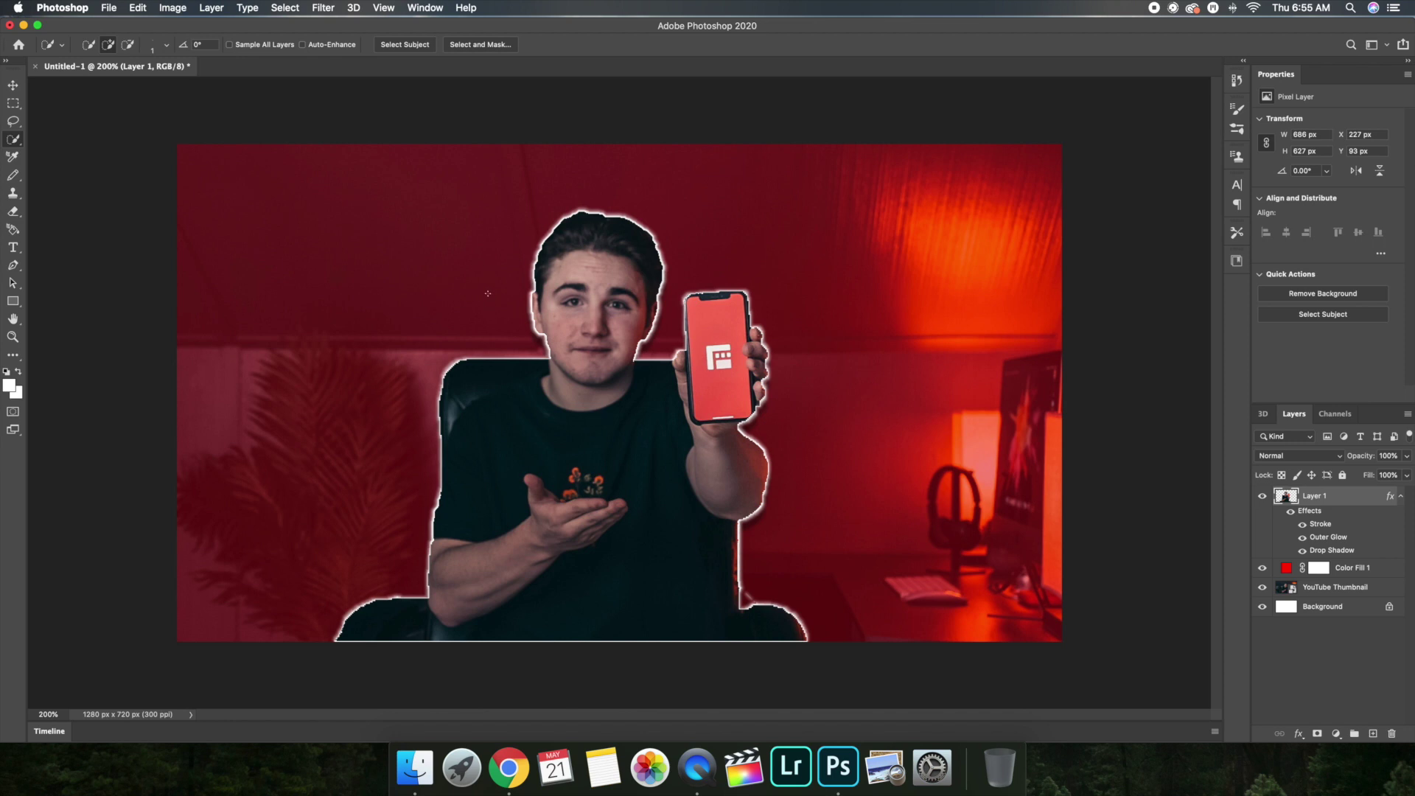
click(12, 248)
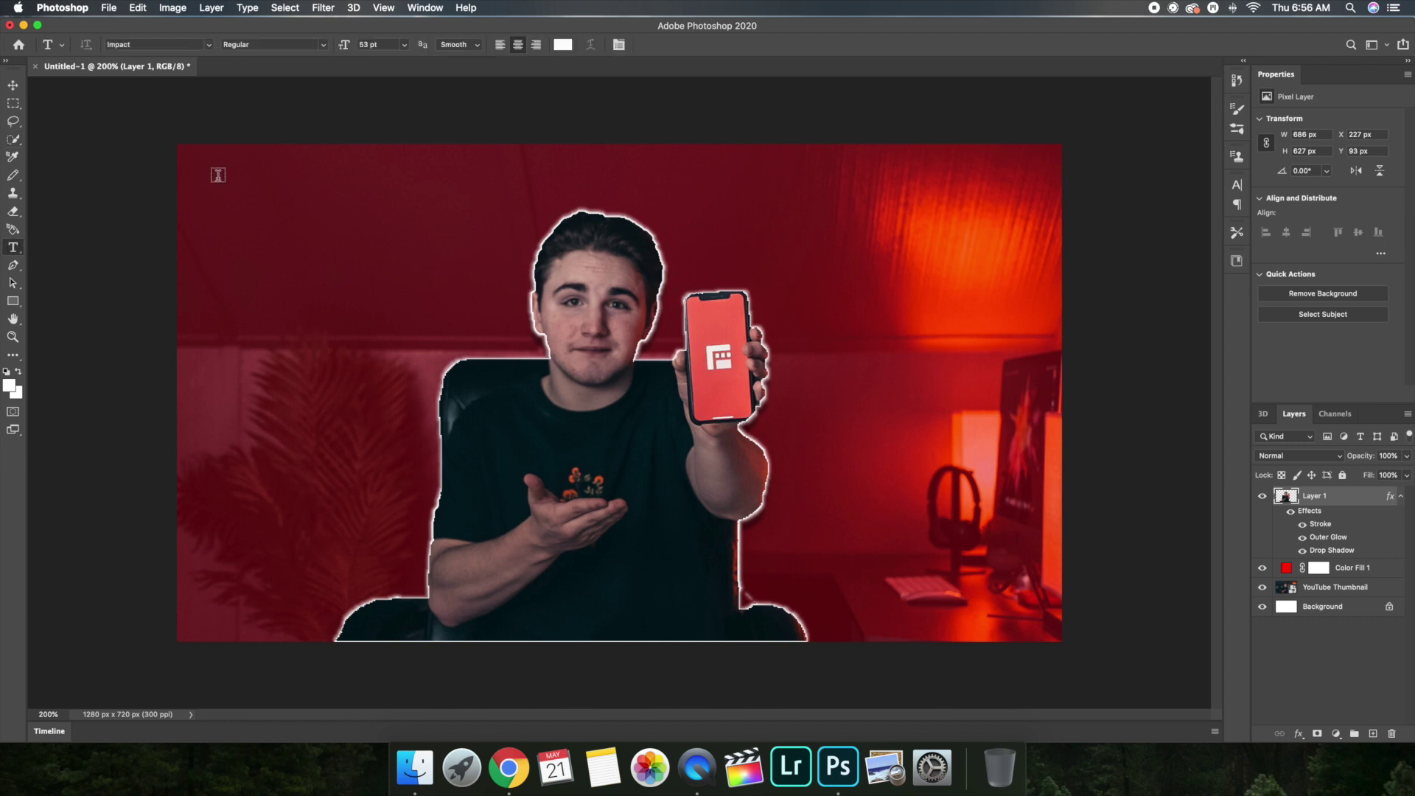
drag(201, 172, 954, 401)
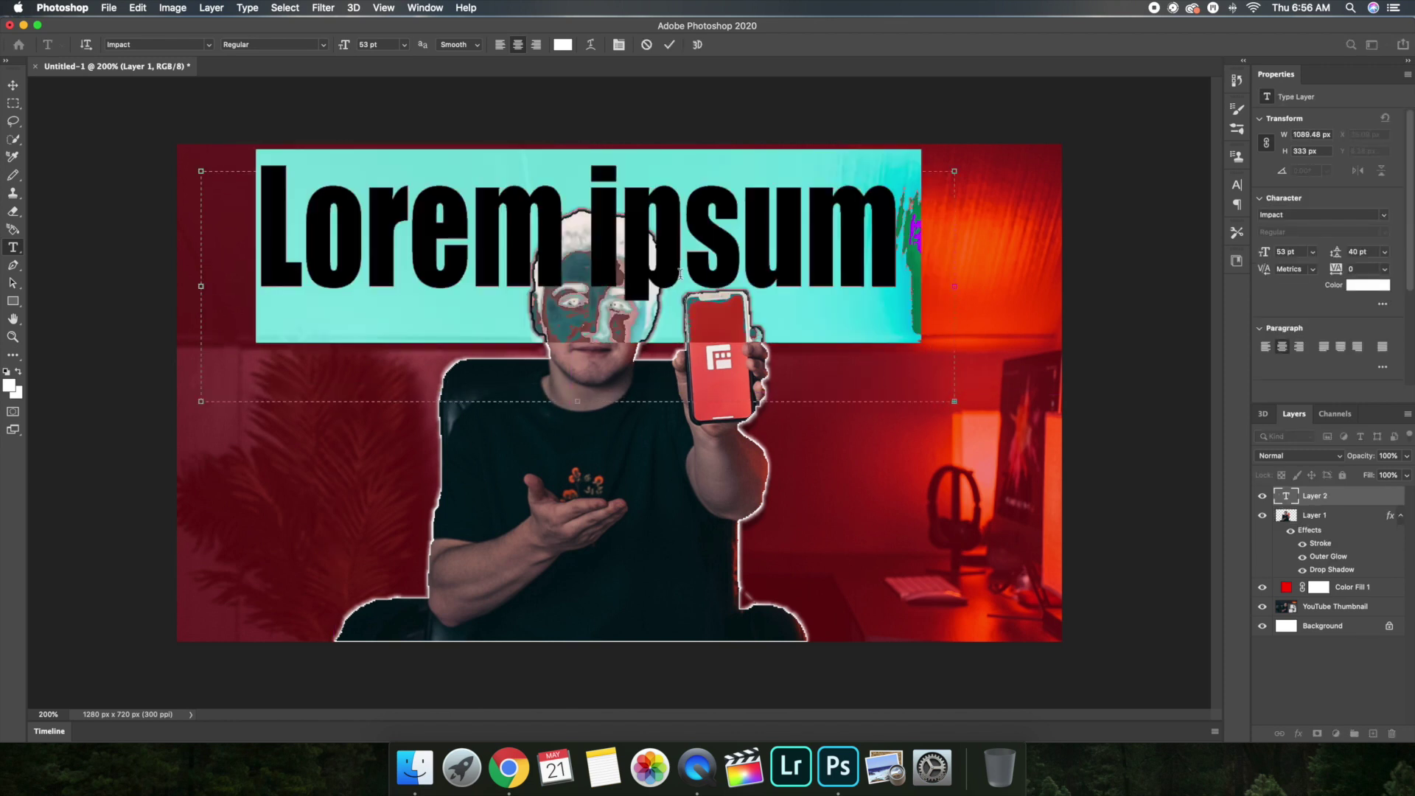
Step: Replace all the placeholder text with a first name in capitals, in white 53 pt Impact, and commit it
click(686, 276)
triple_click(638, 270)
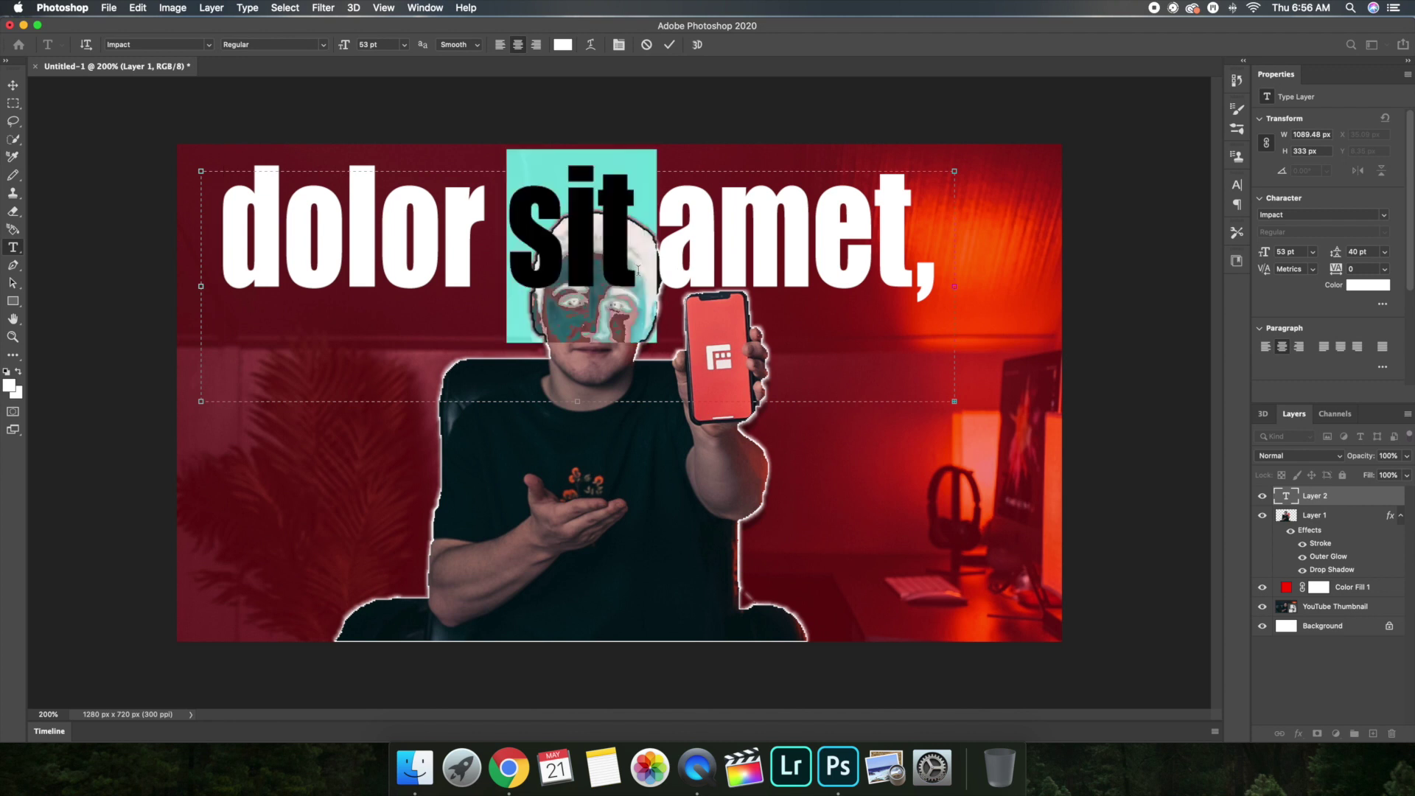
key(BackSpace)
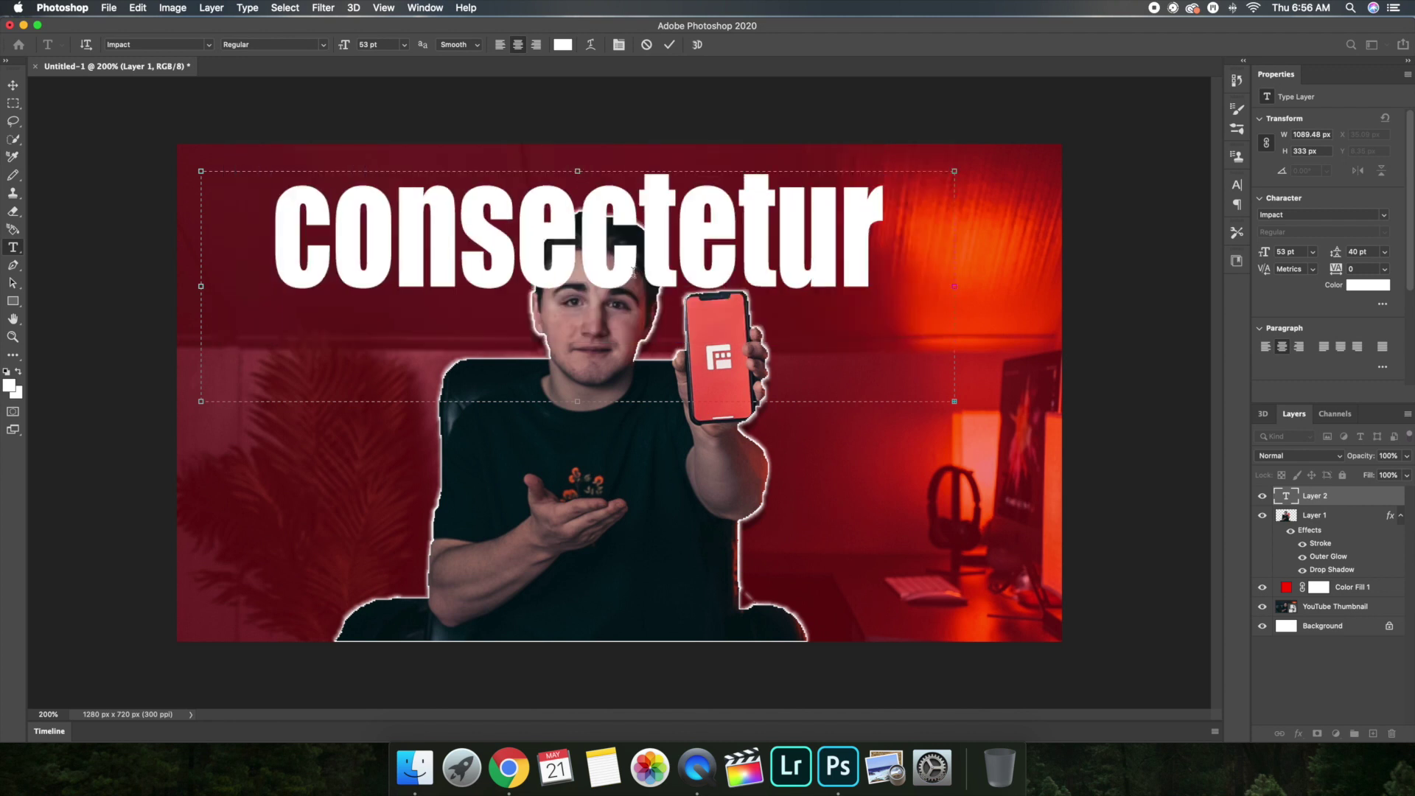
triple_click(630, 275)
key(BackSpace)
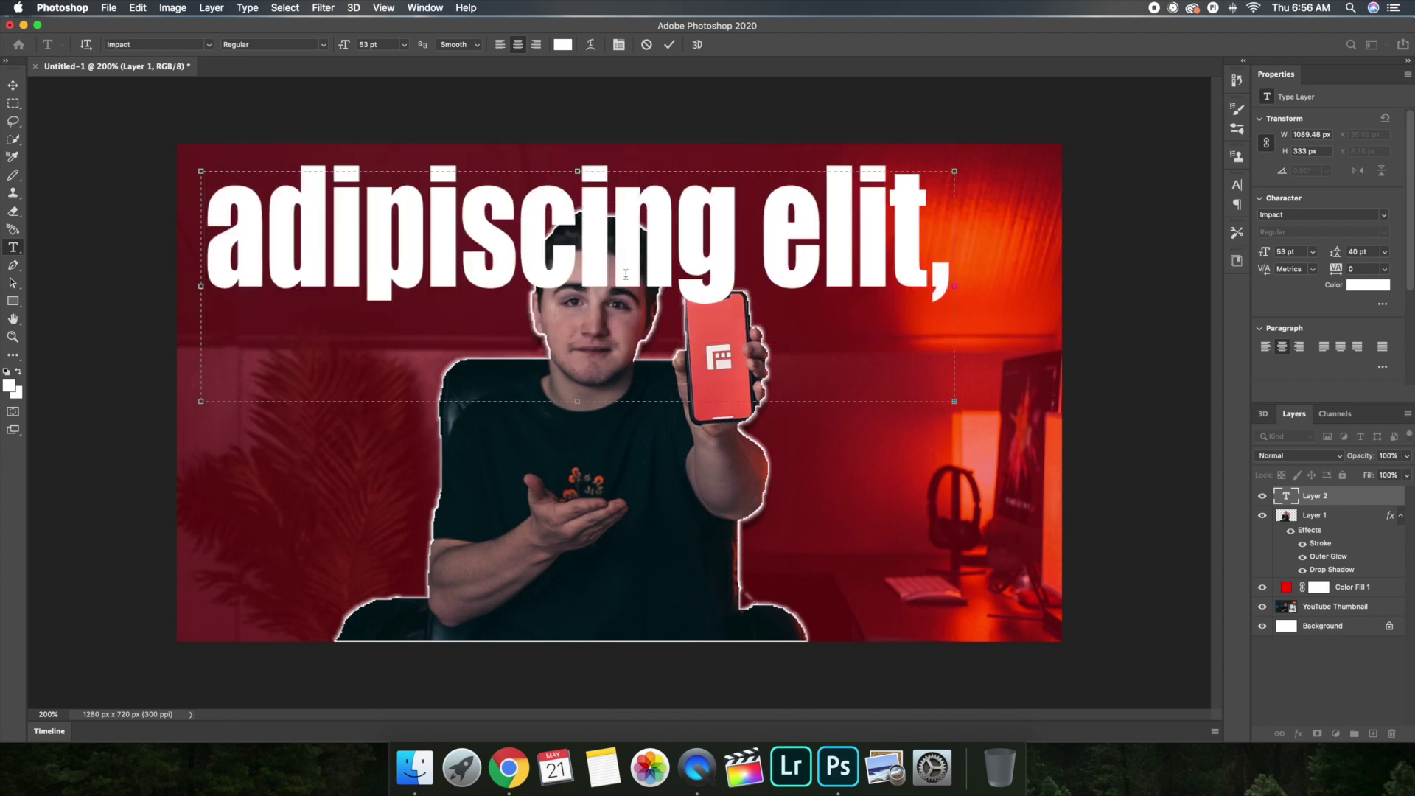
triple_click(625, 274)
key(BackSpace)
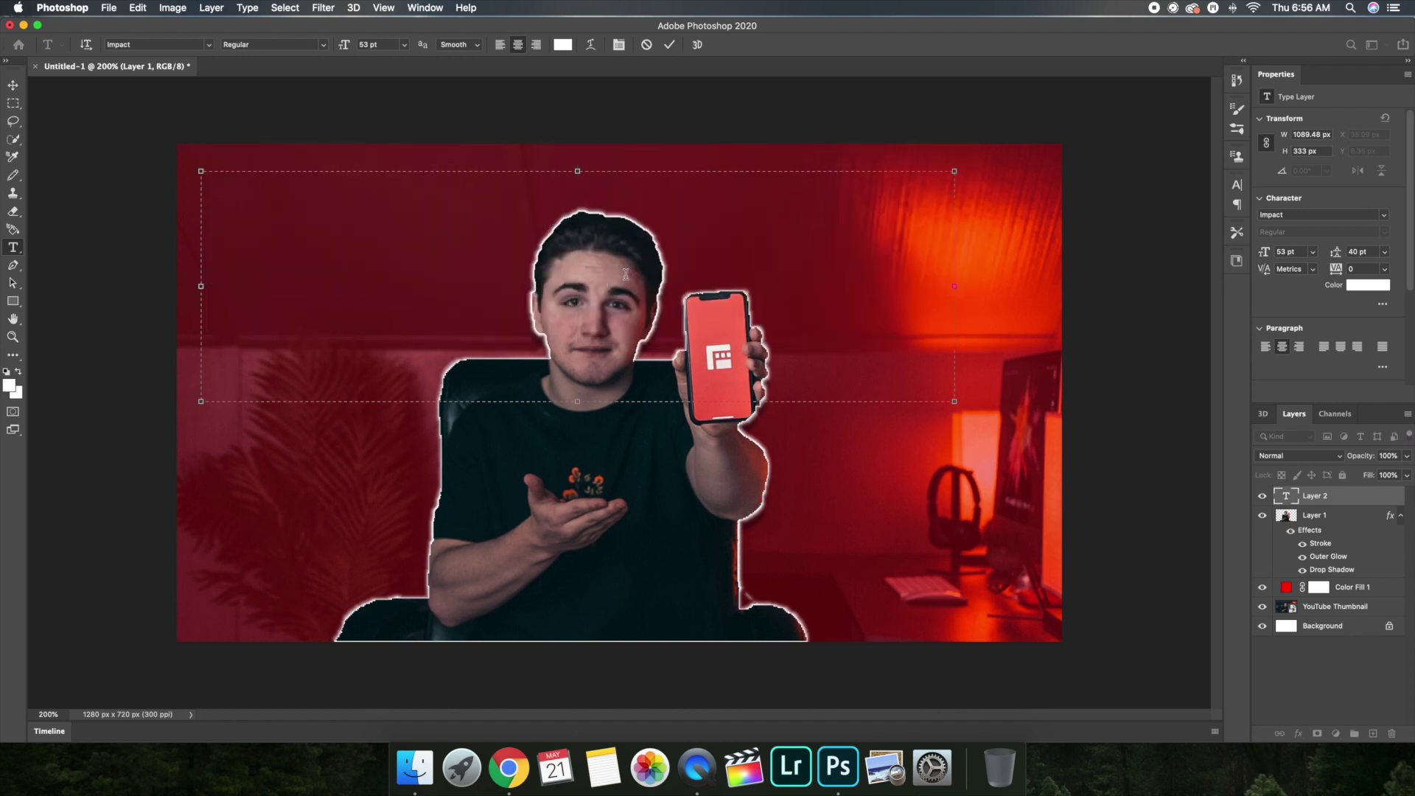
text(JOSH)
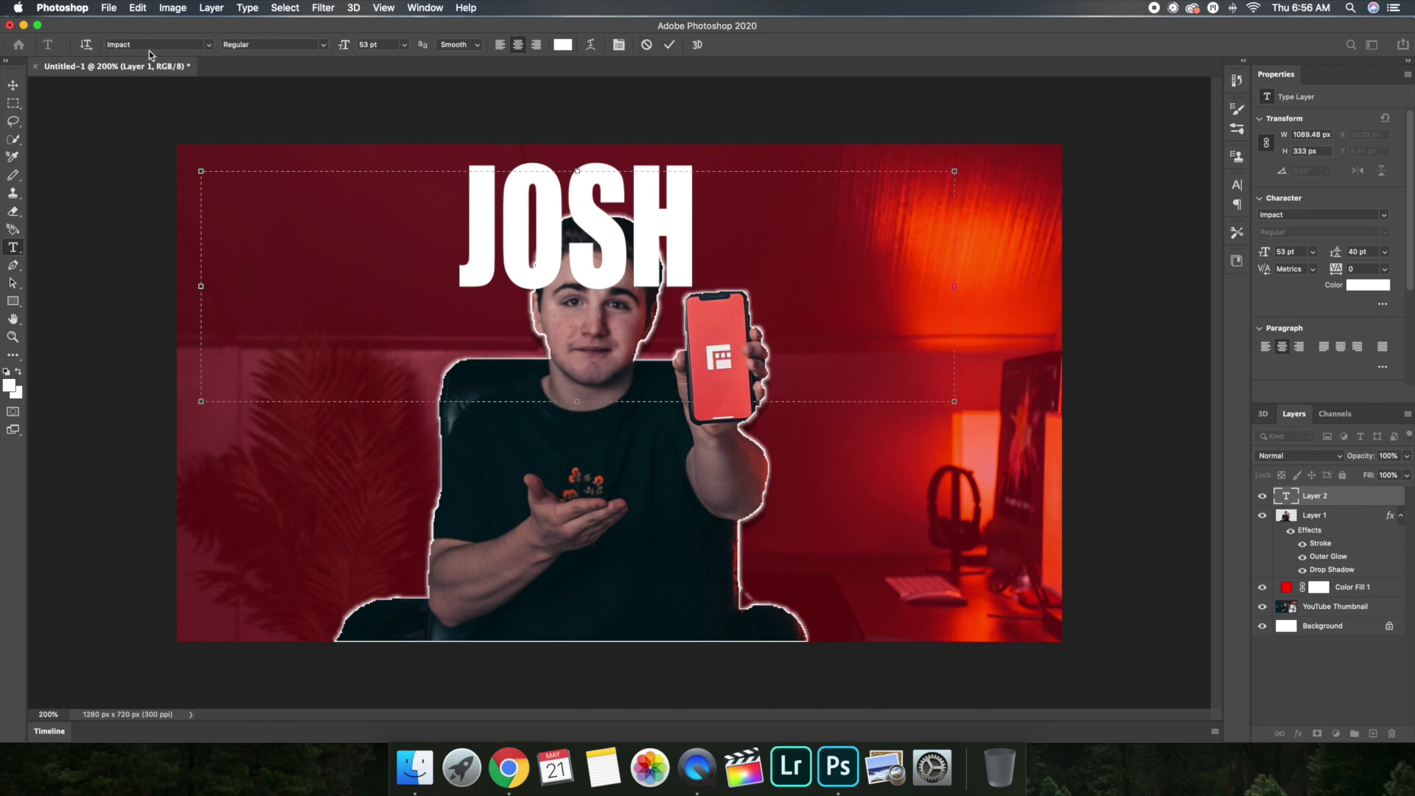
click(670, 44)
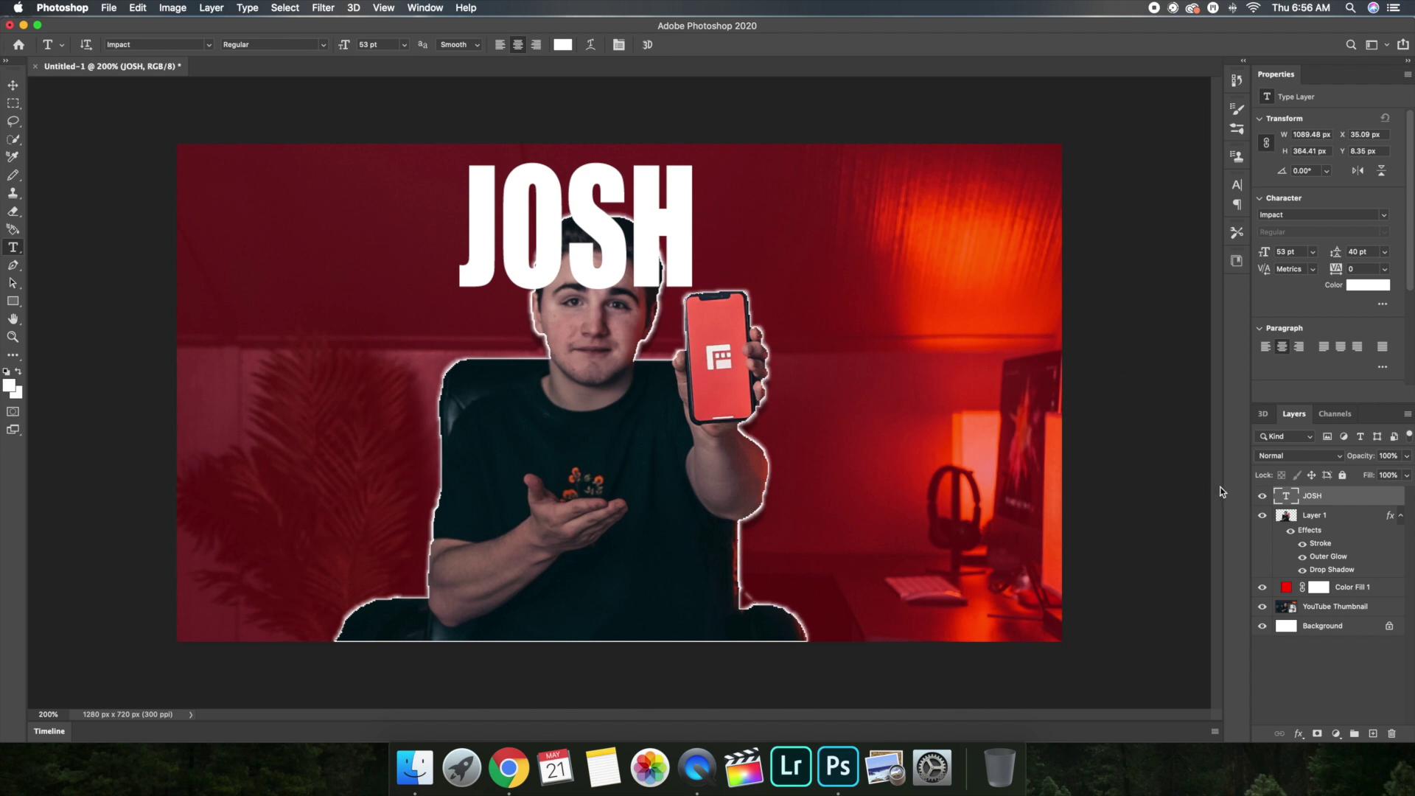
Step: Place the text layer directly below the cut-out layer and move the text down behind the man's head
drag(1336, 500, 1334, 577)
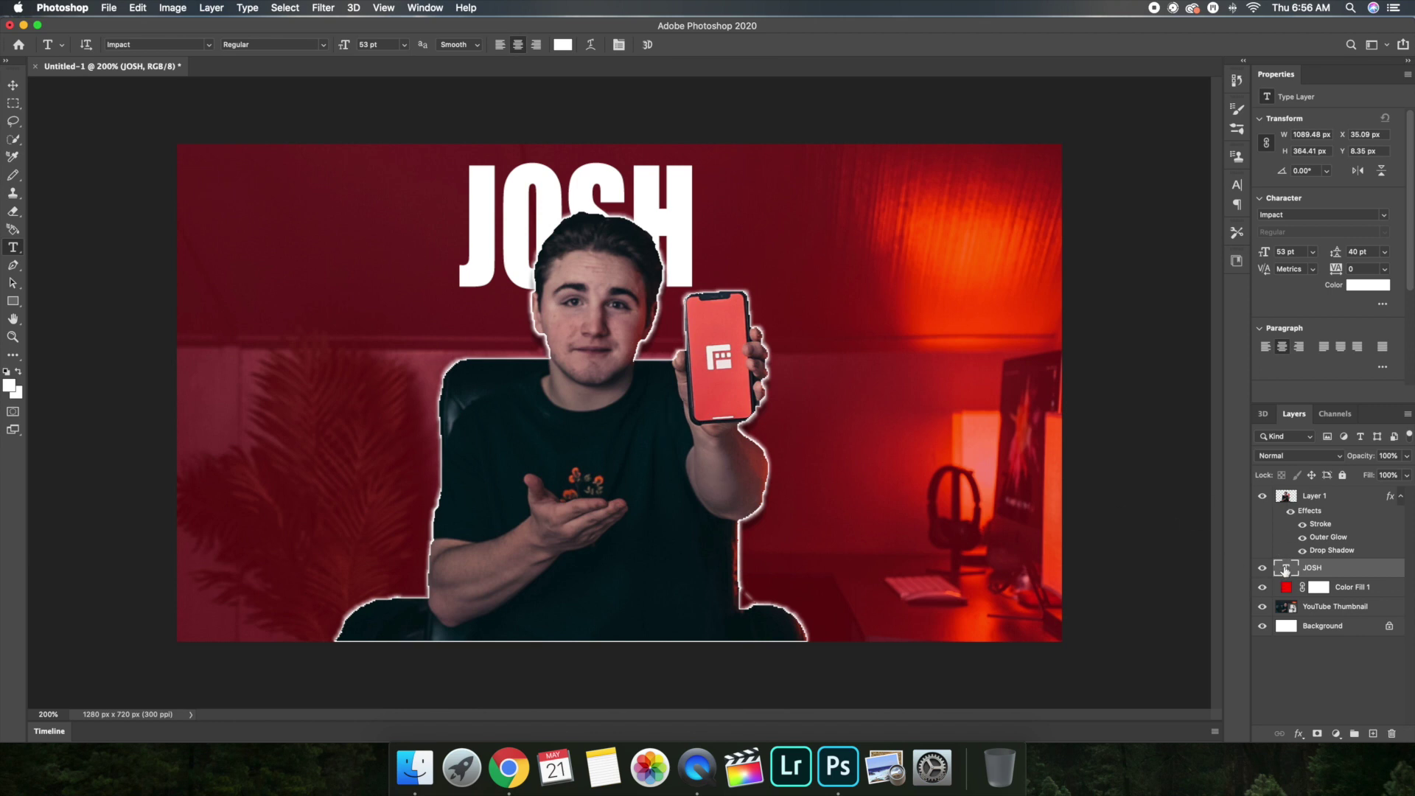
click(11, 88)
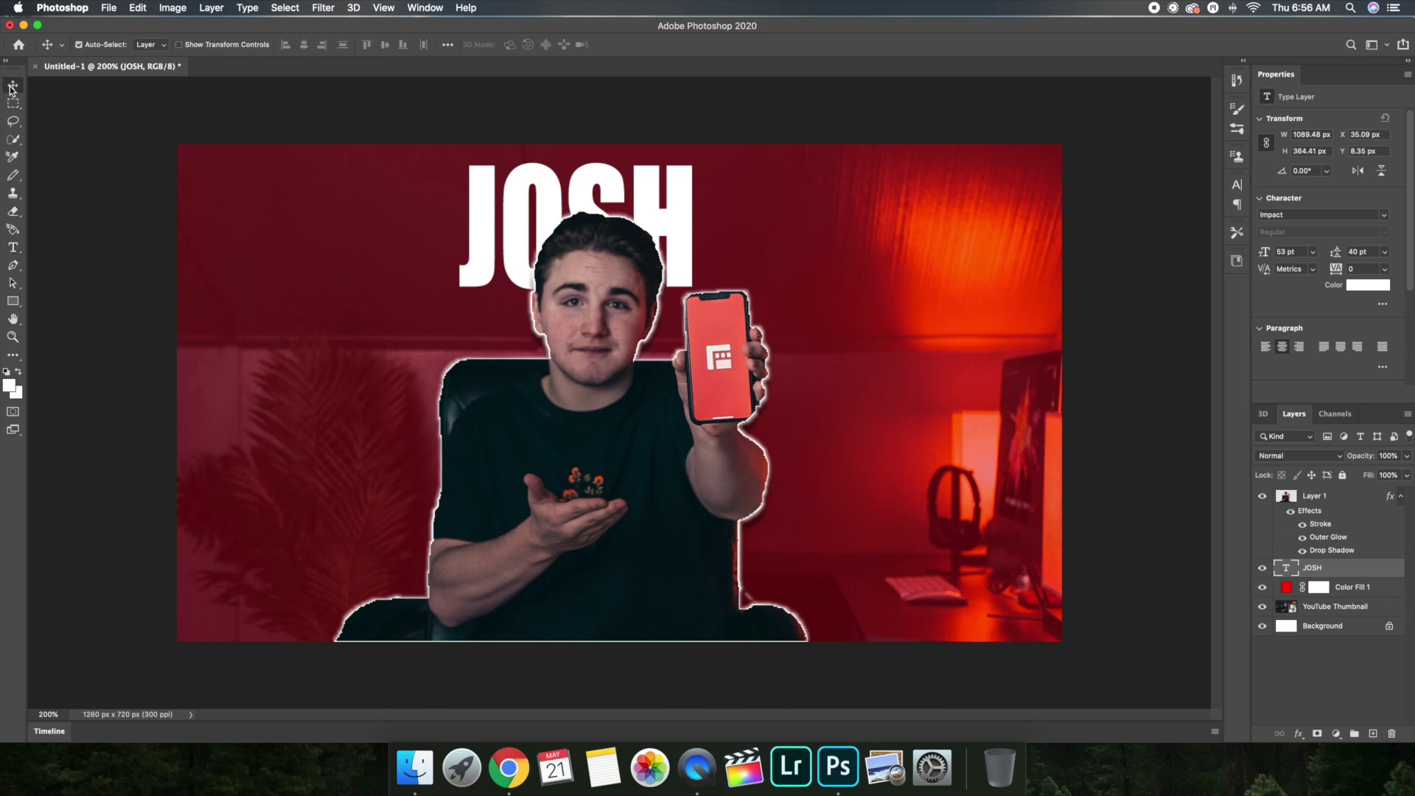
drag(498, 212, 542, 272)
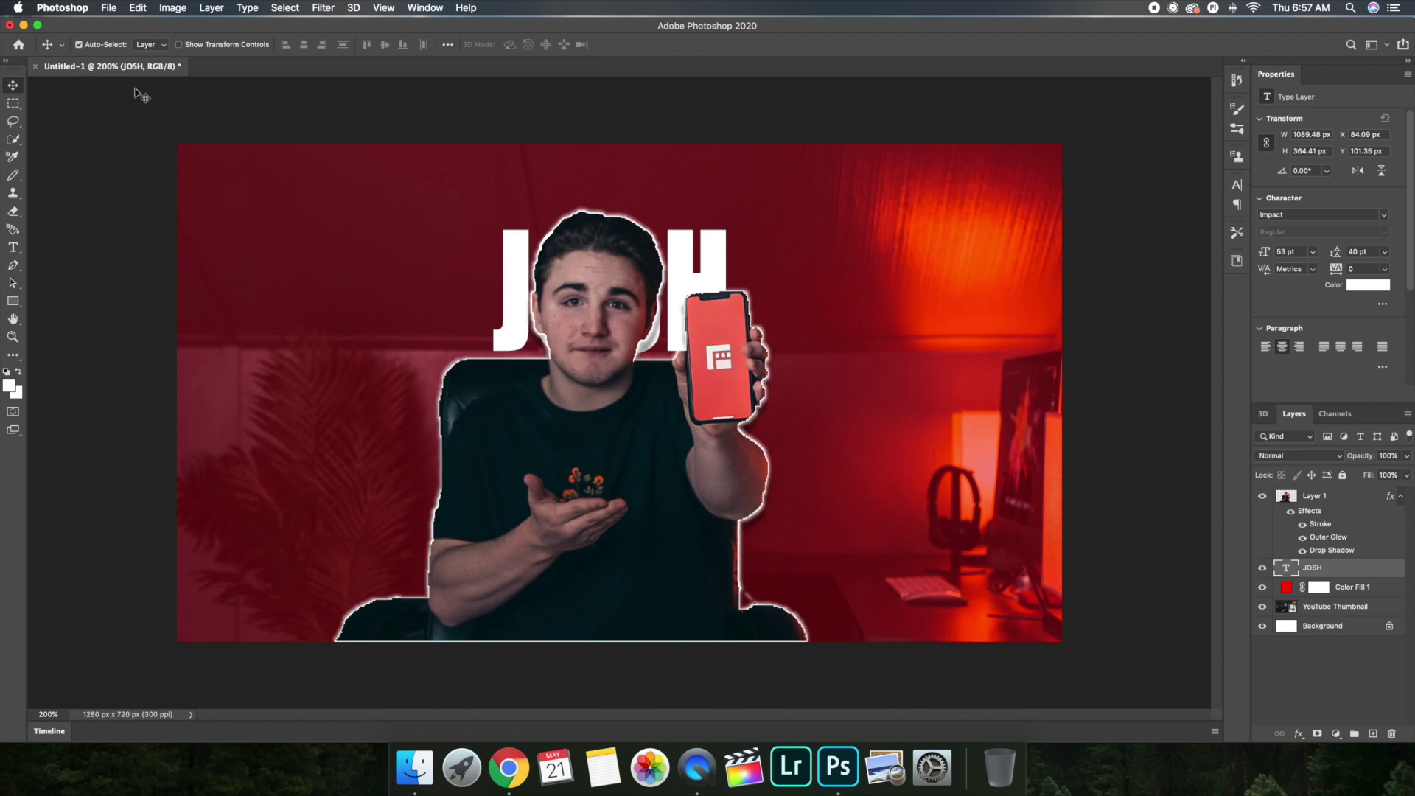
Step: Close the thumbnail document, saving it on the computer as IMAGE TEST in Photoshop format in Creative Cloud Files with Maximize Compatibility on
click(35, 68)
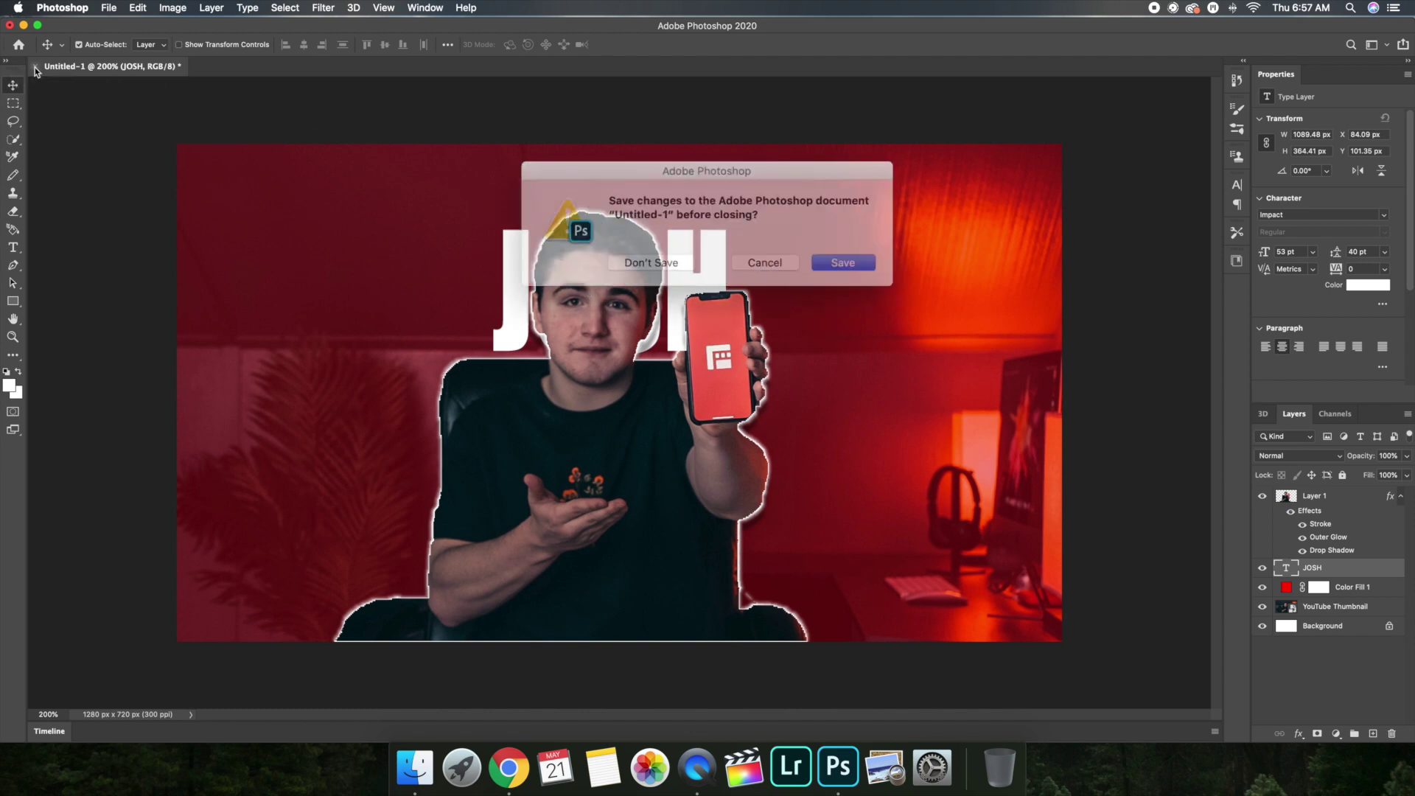
click(822, 257)
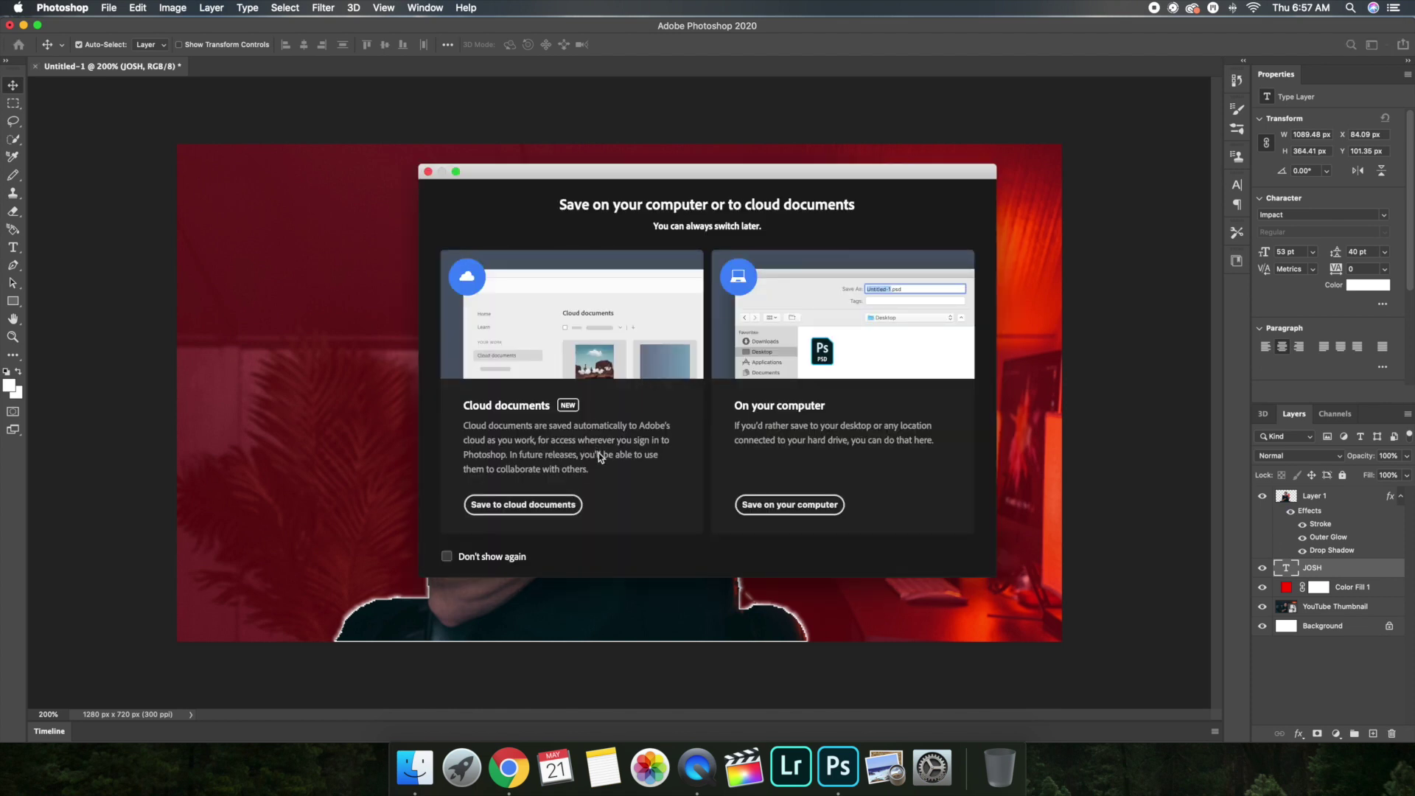
click(792, 507)
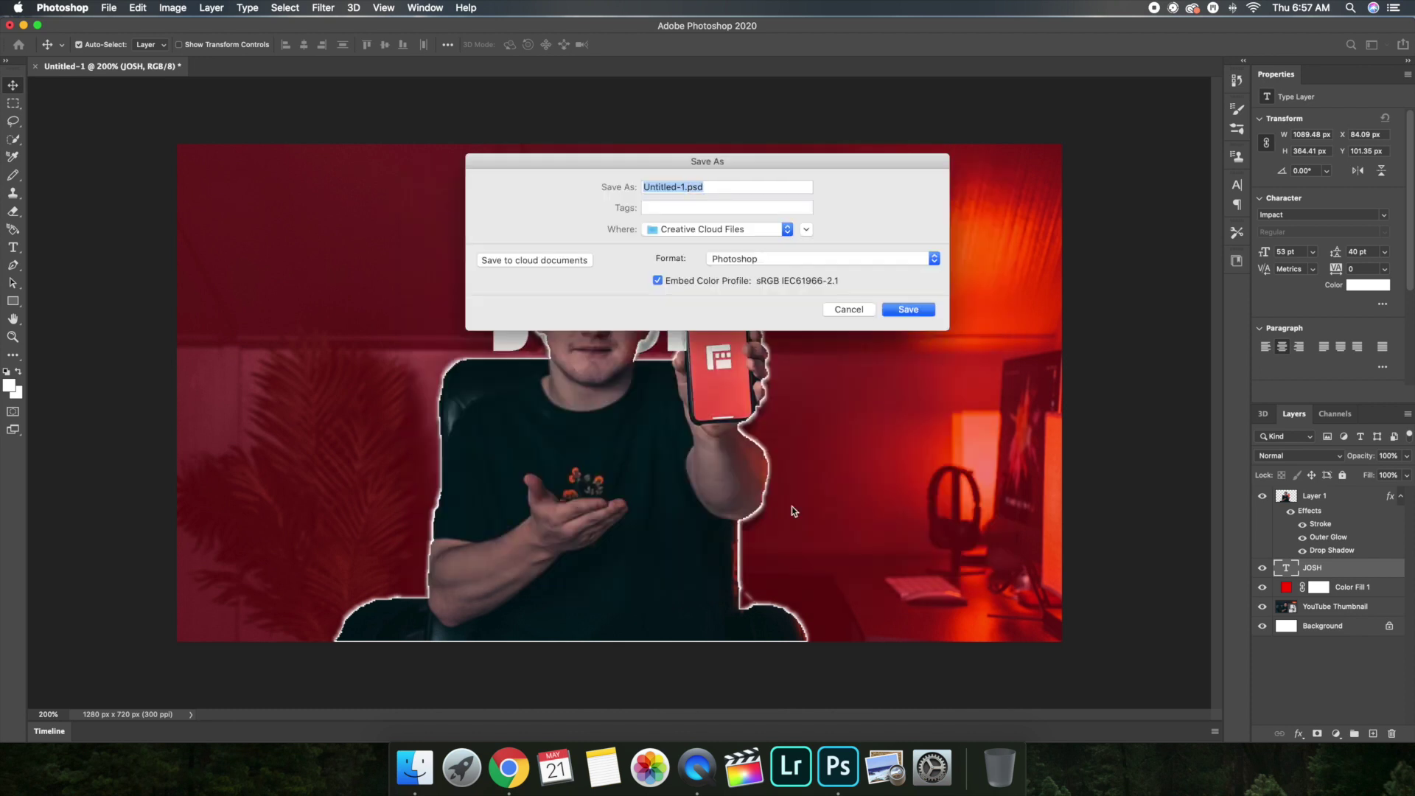
key(BackSpace)
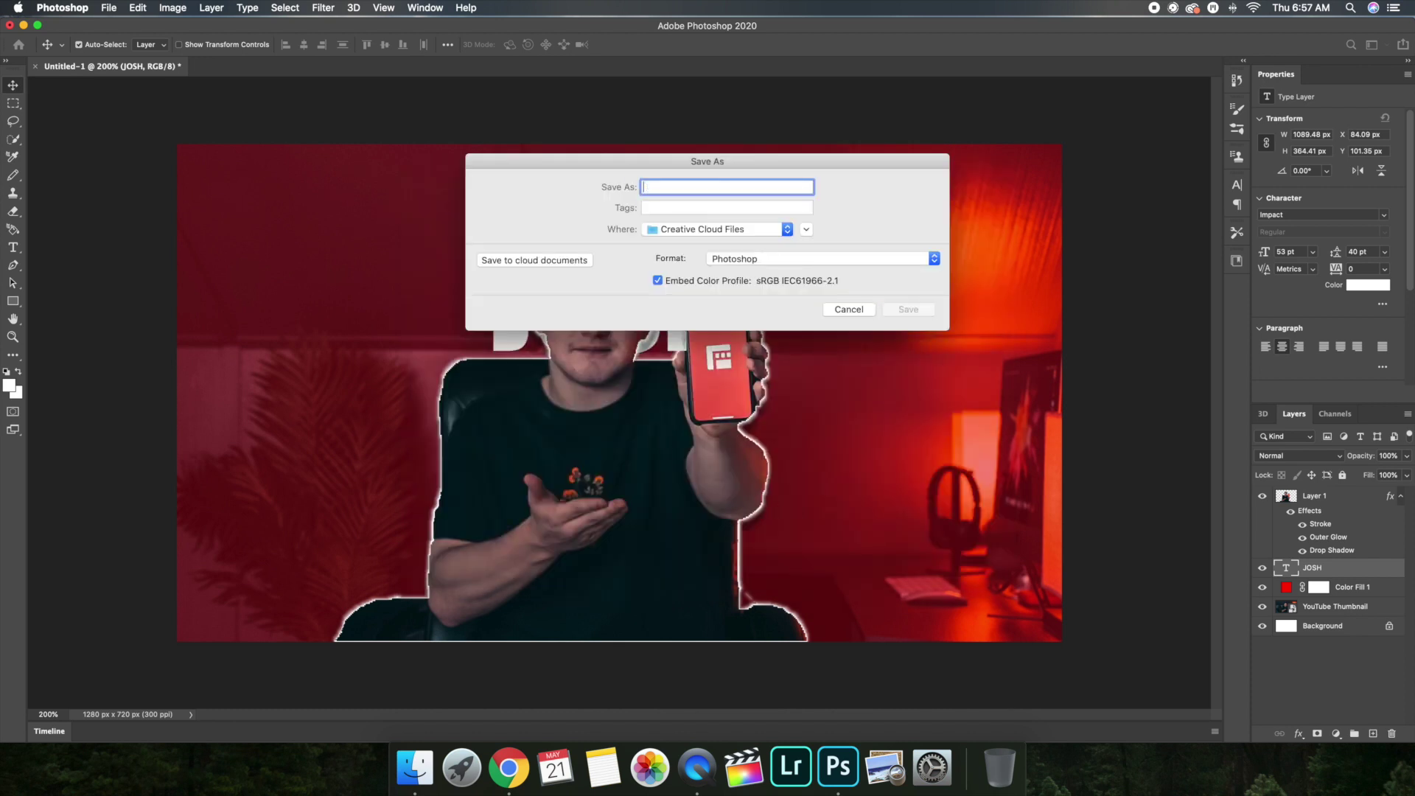
text(IMAGE TEST)
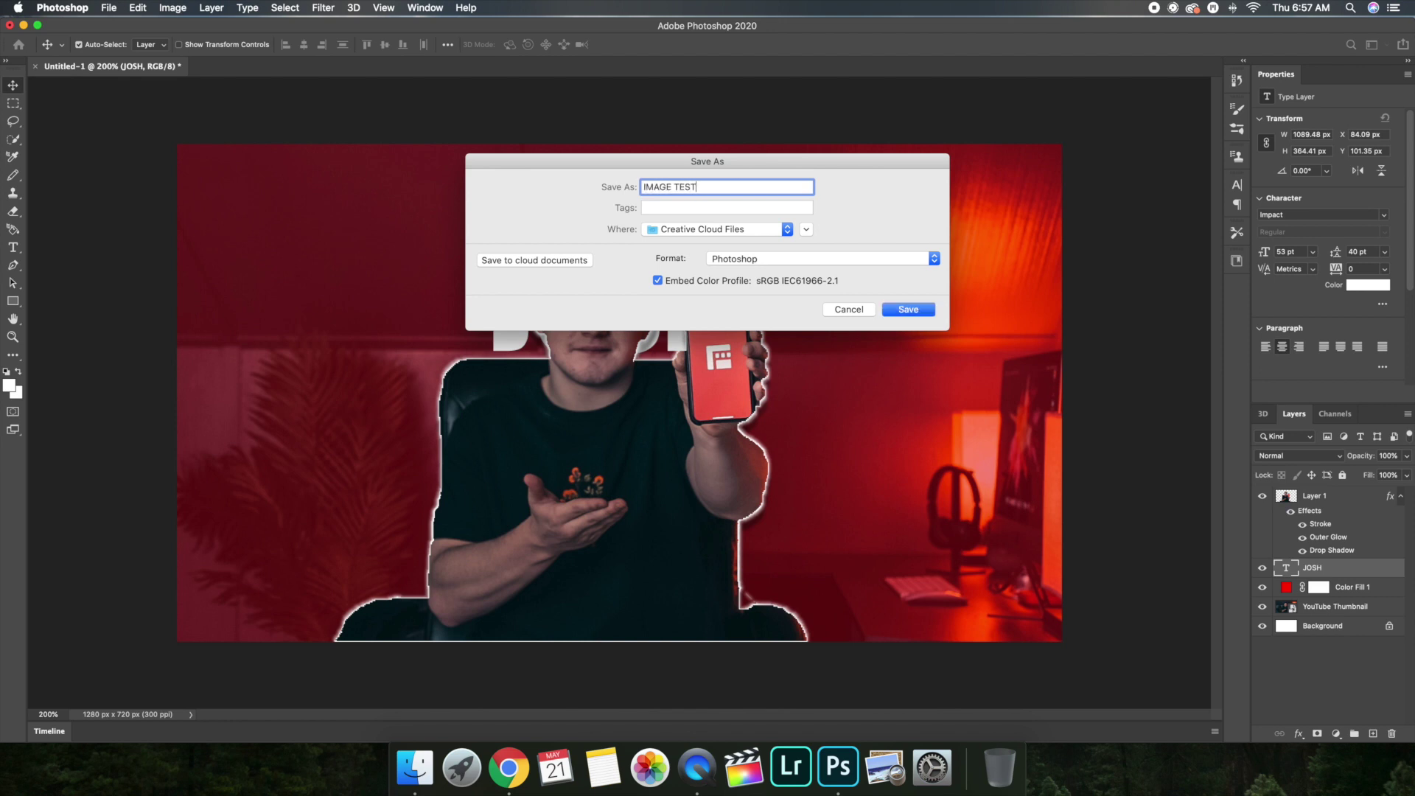
click(911, 309)
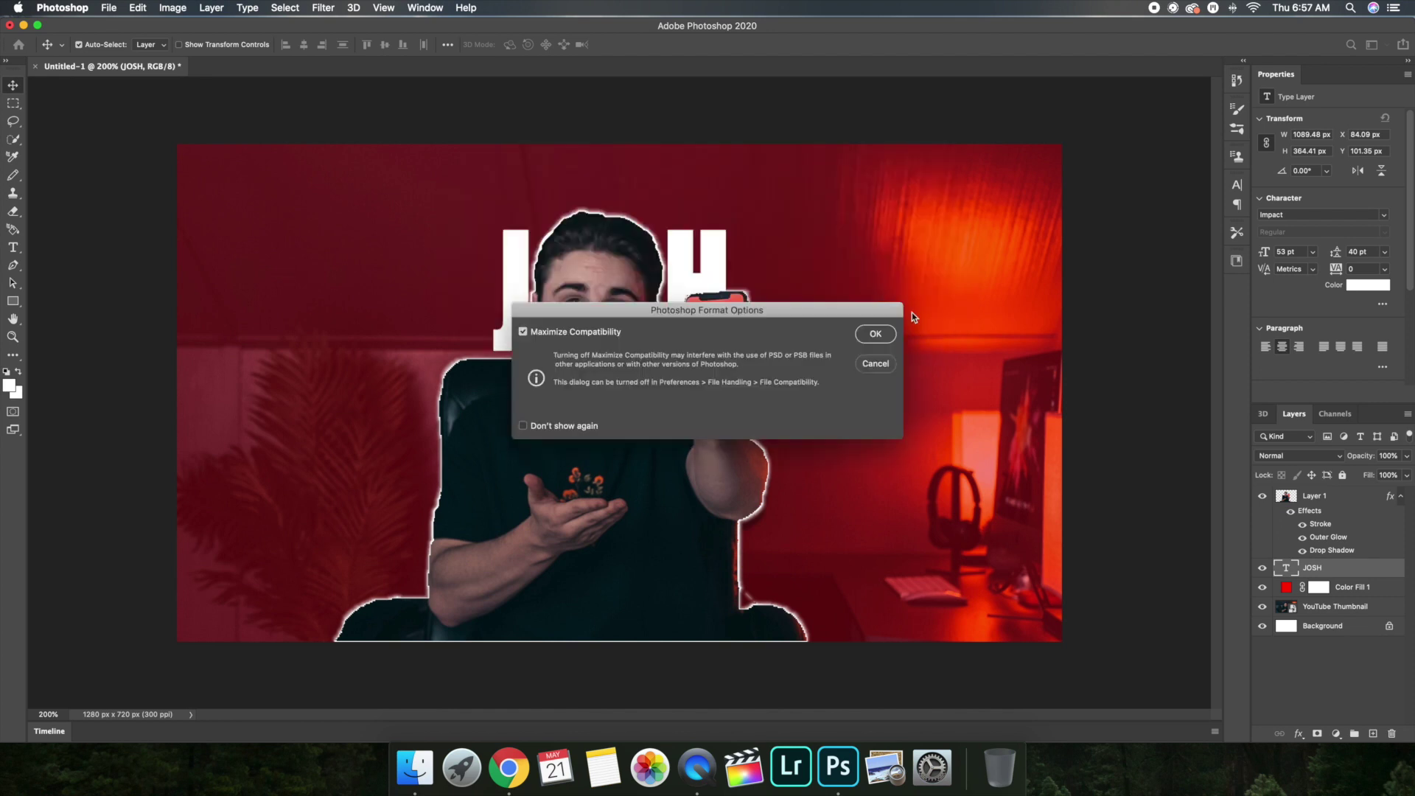
click(874, 333)
key(super+w)
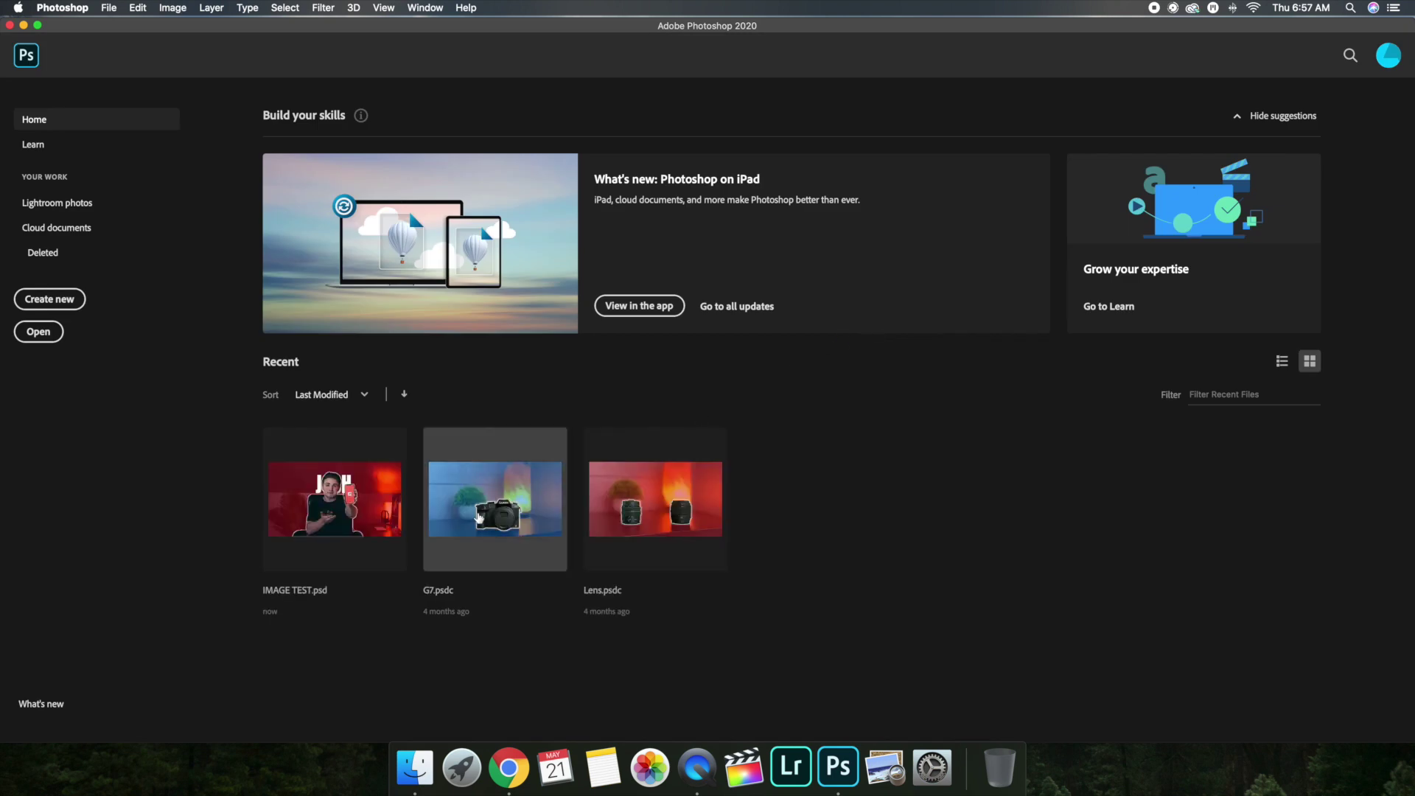
Step: View the layers of the recent file G7.psdc, then close it and reopen IMAGE TEST.psd
click(501, 489)
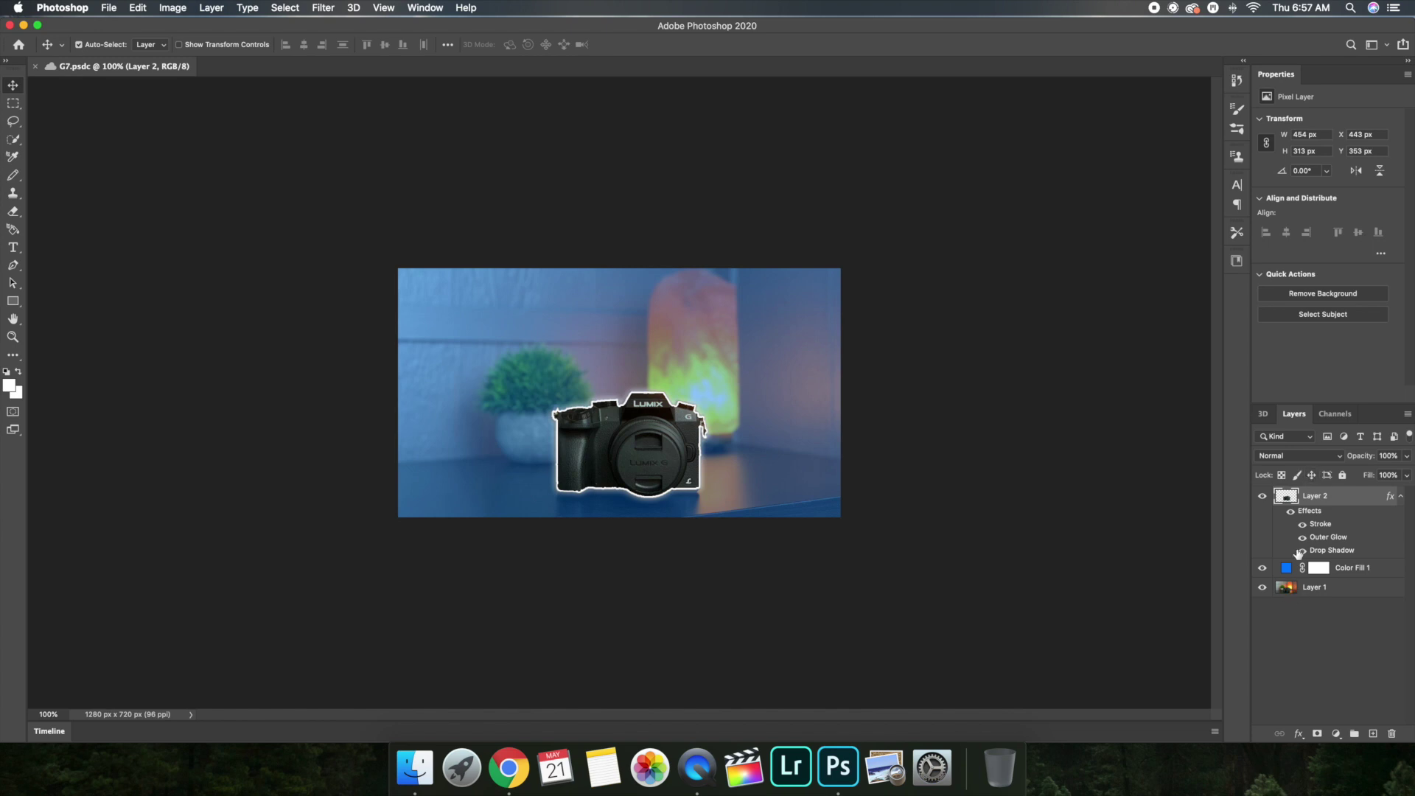
click(35, 65)
click(341, 500)
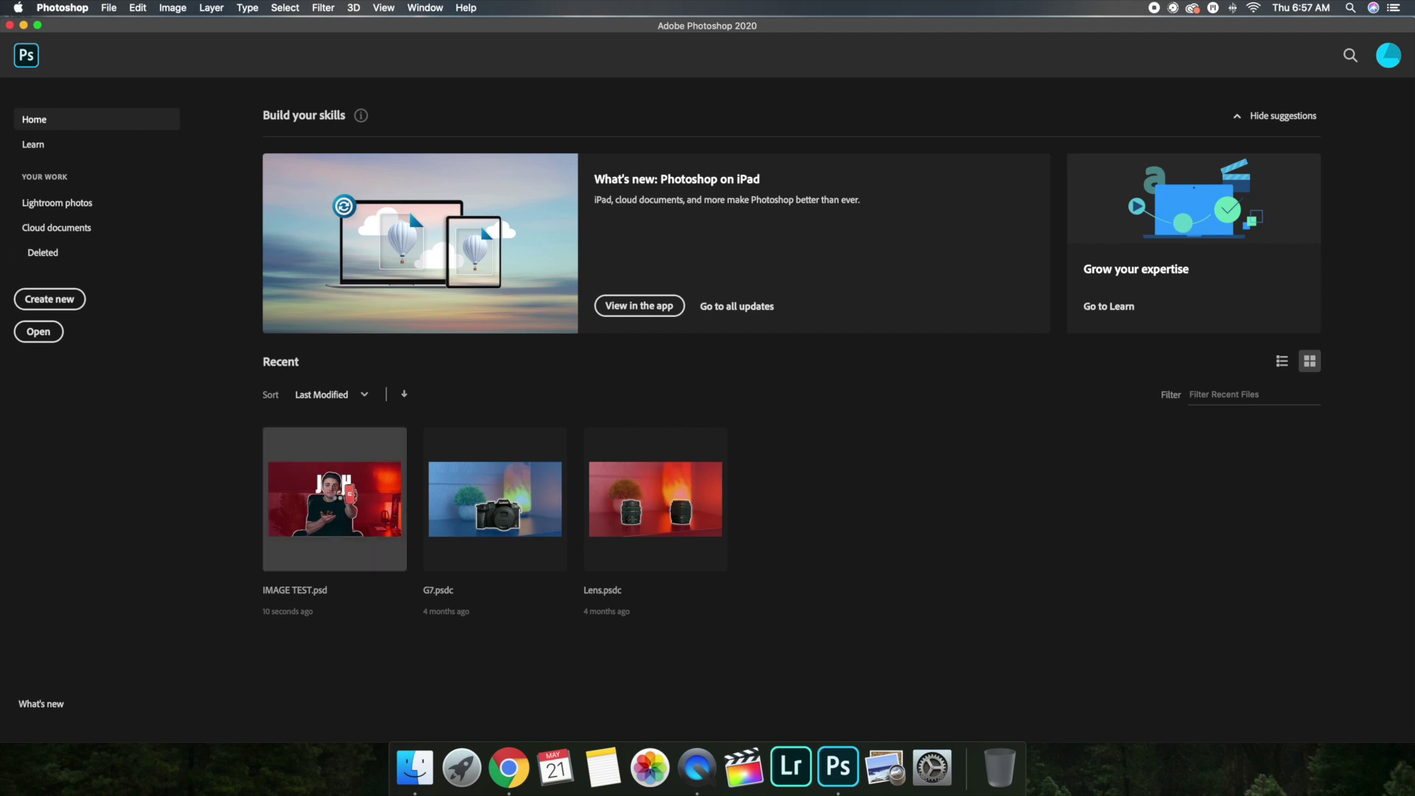